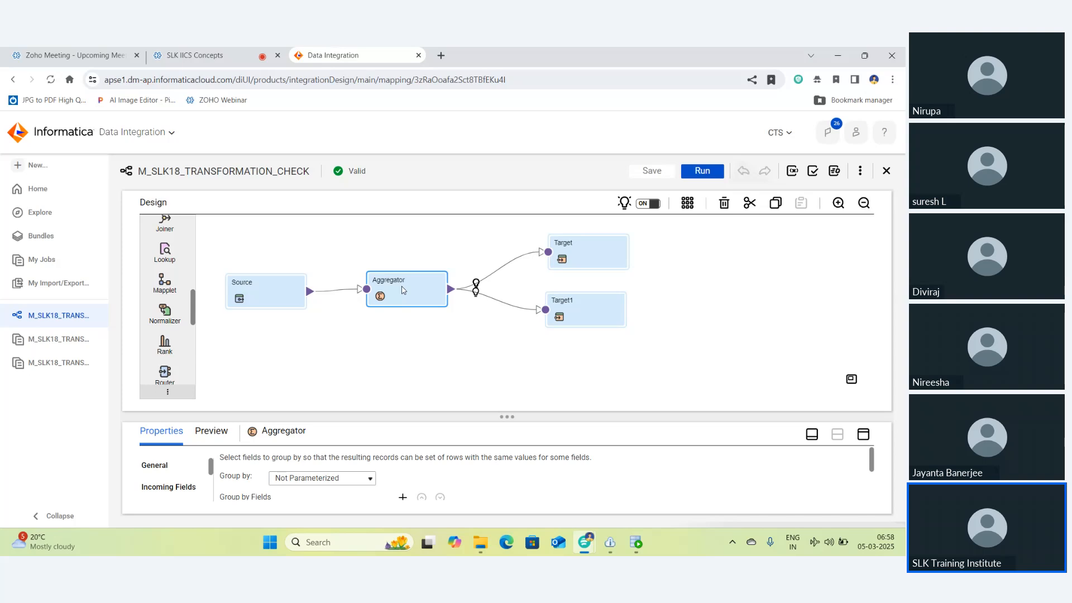
Step: Delete the Aggregator and the first Target from the M_SLK18_TRANSFORMATION_CHECK mapping
key(Delete)
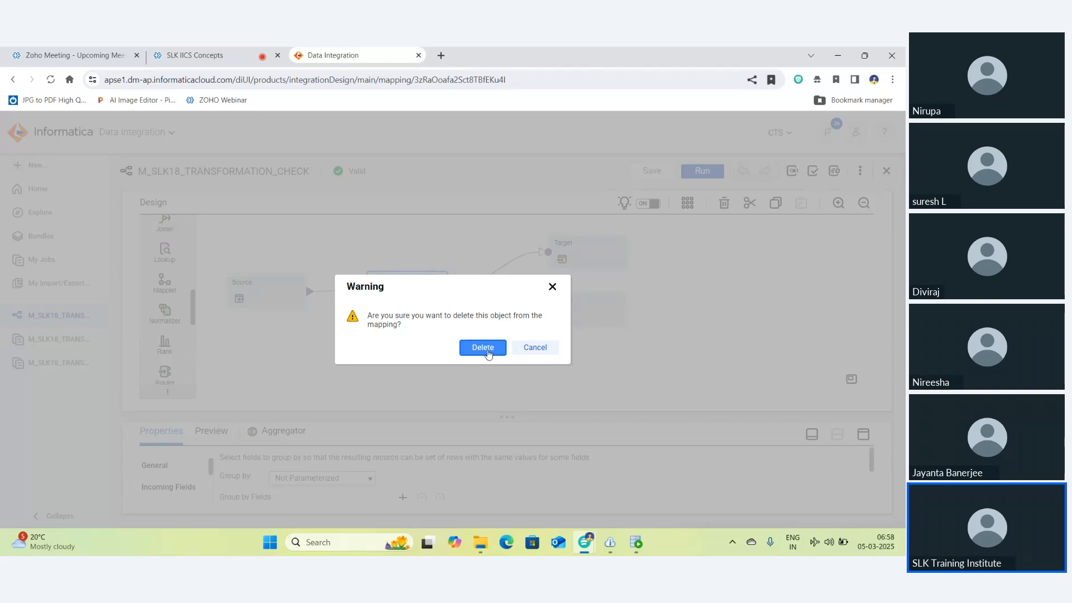
key(Return)
click(571, 256)
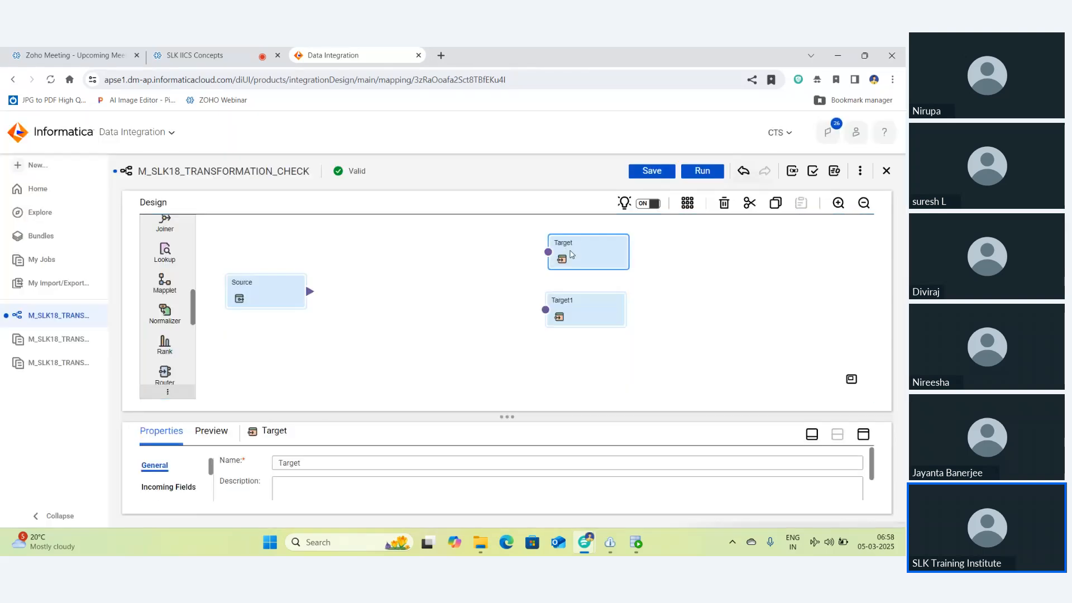
key(Delete)
click(486, 352)
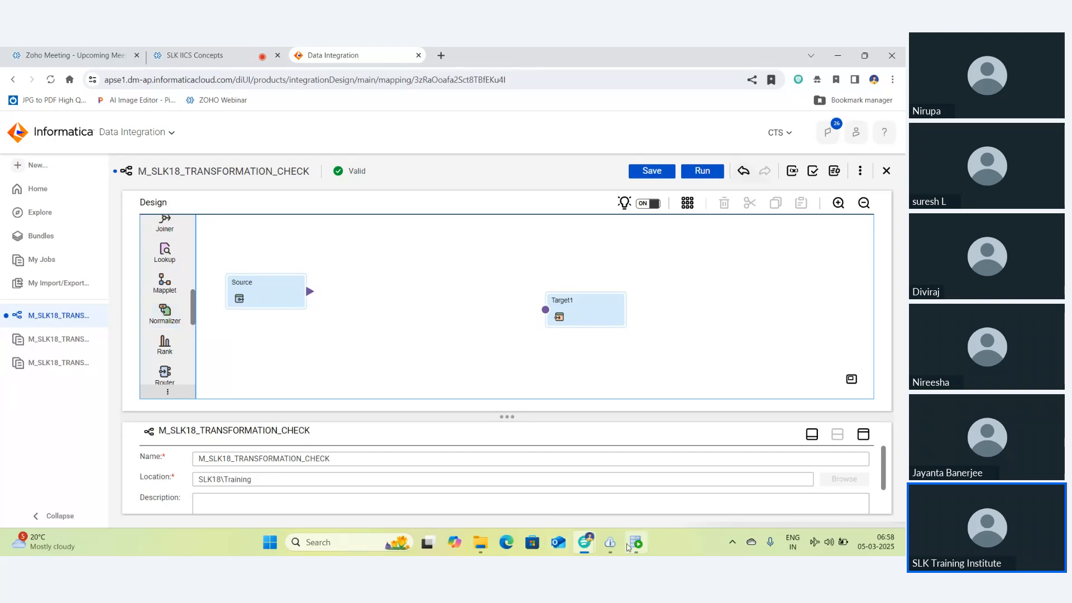
Step: Switch to Excel and create a blank workbook
mouse_move(634, 550)
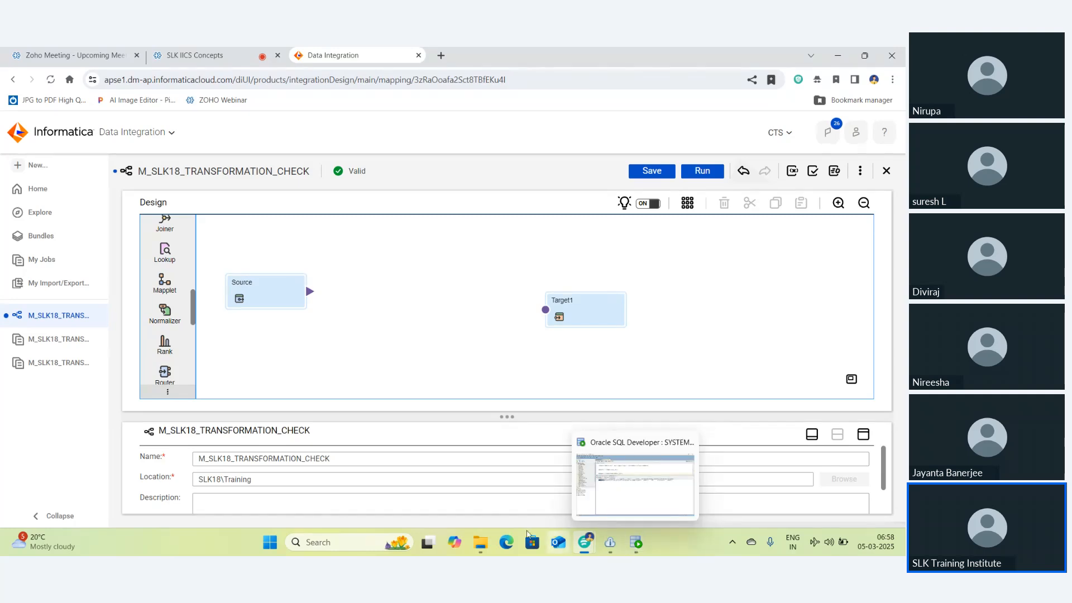
click(353, 547)
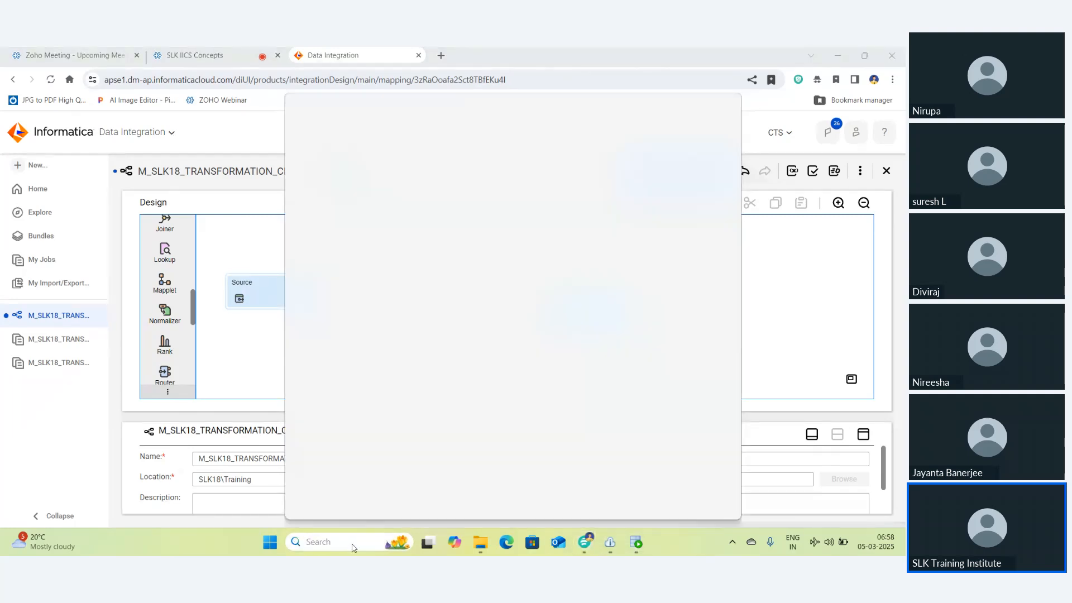
text(EXCEL)
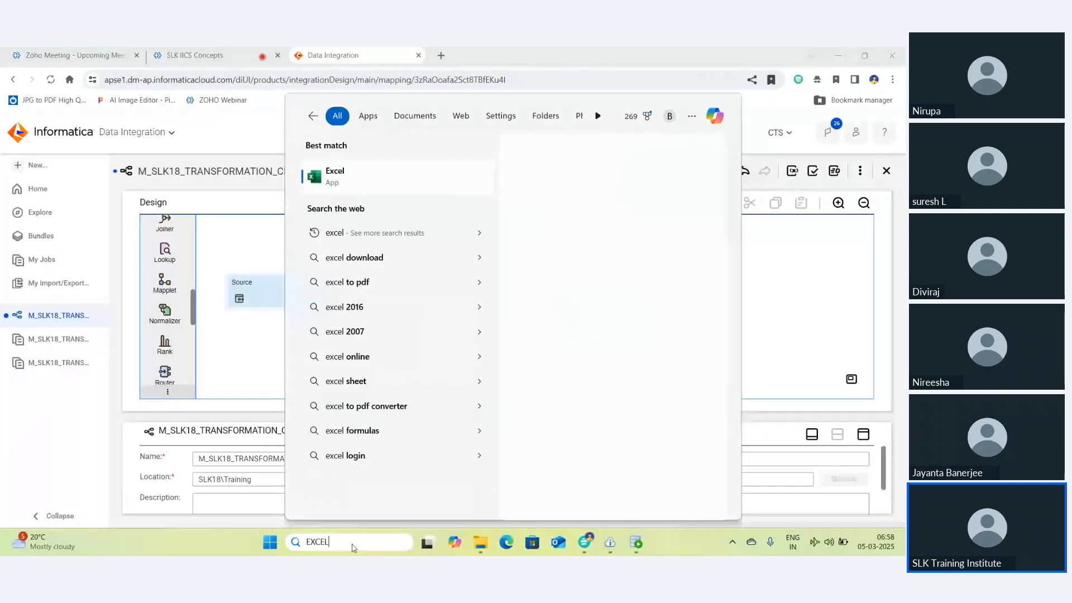
key(Return)
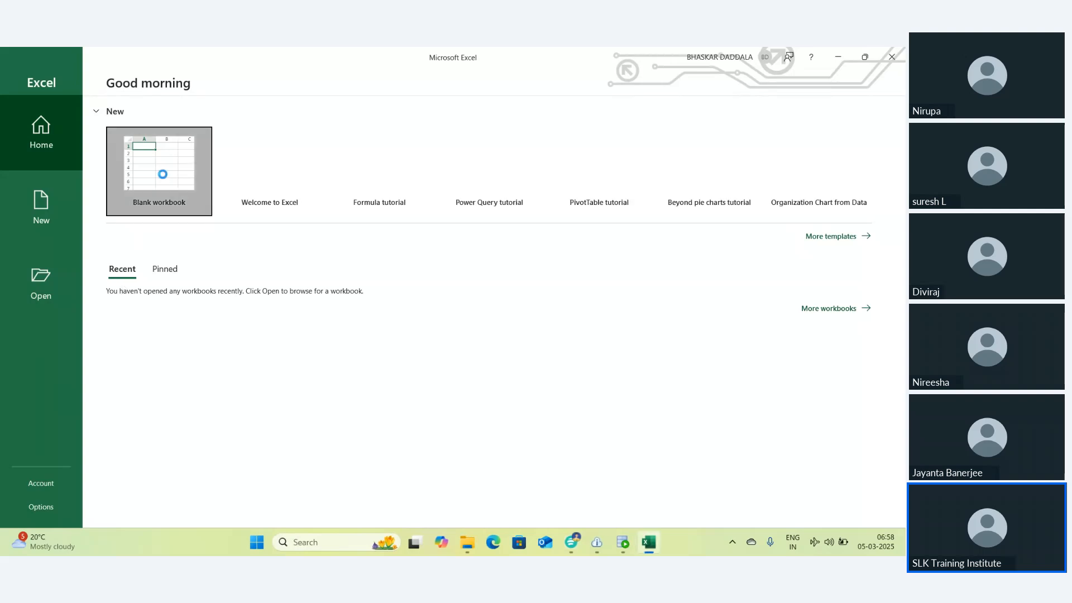
click(162, 174)
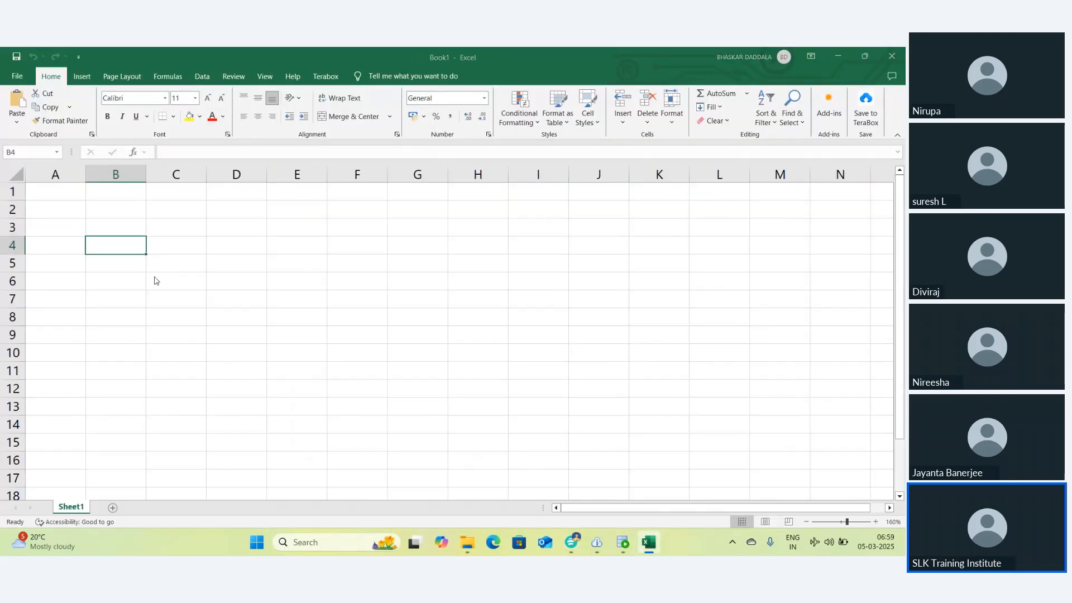
Step: Enter the source column headers EMPID, ENAME, ADD1 and ADD2 in cells B4 to E4
click(570, 415)
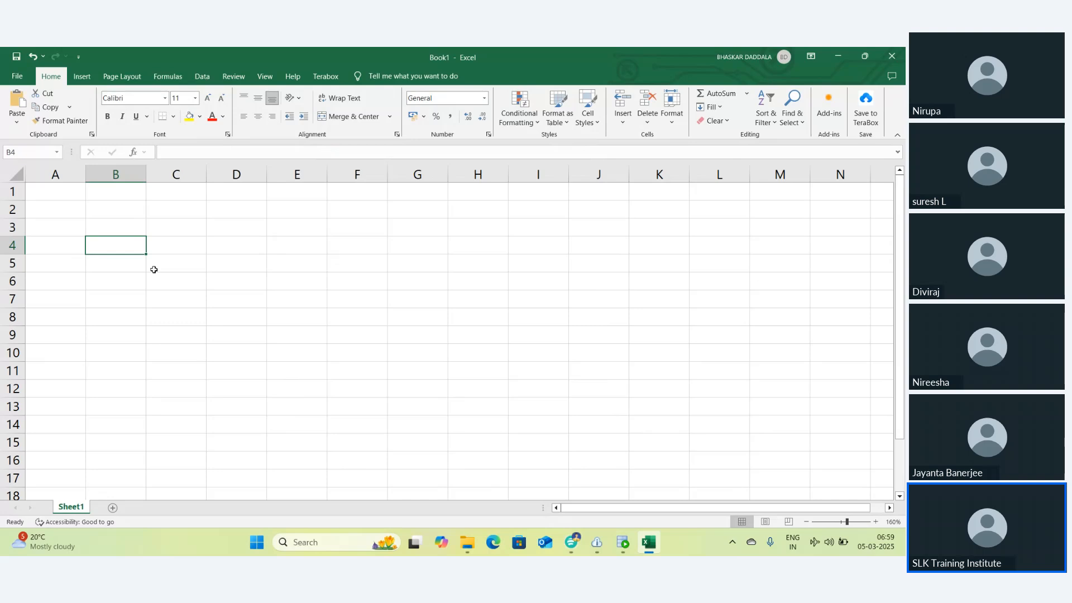
text(EMPID)
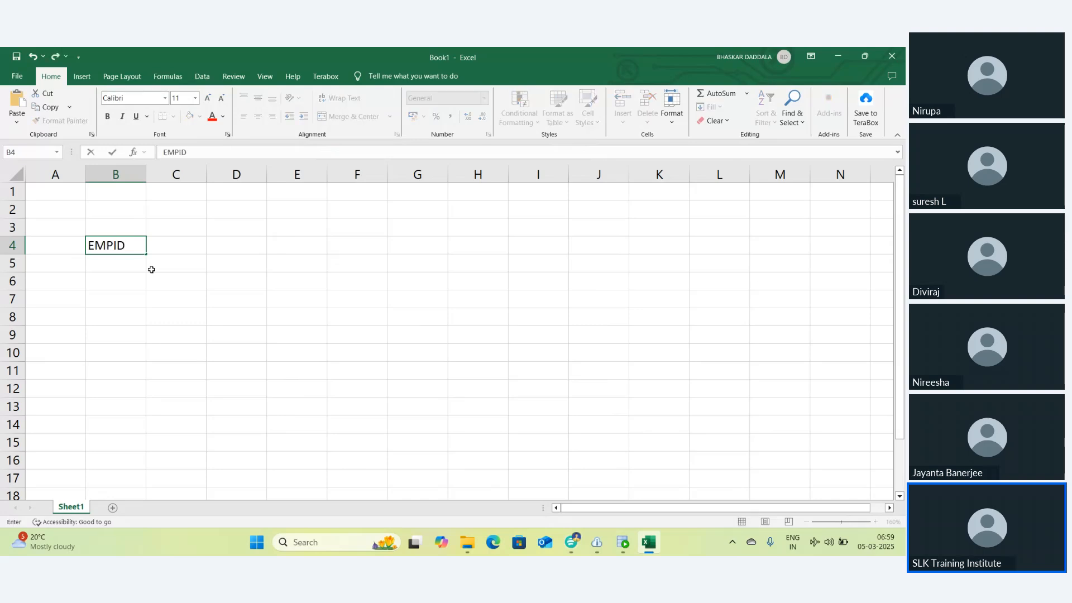
key(Tab)
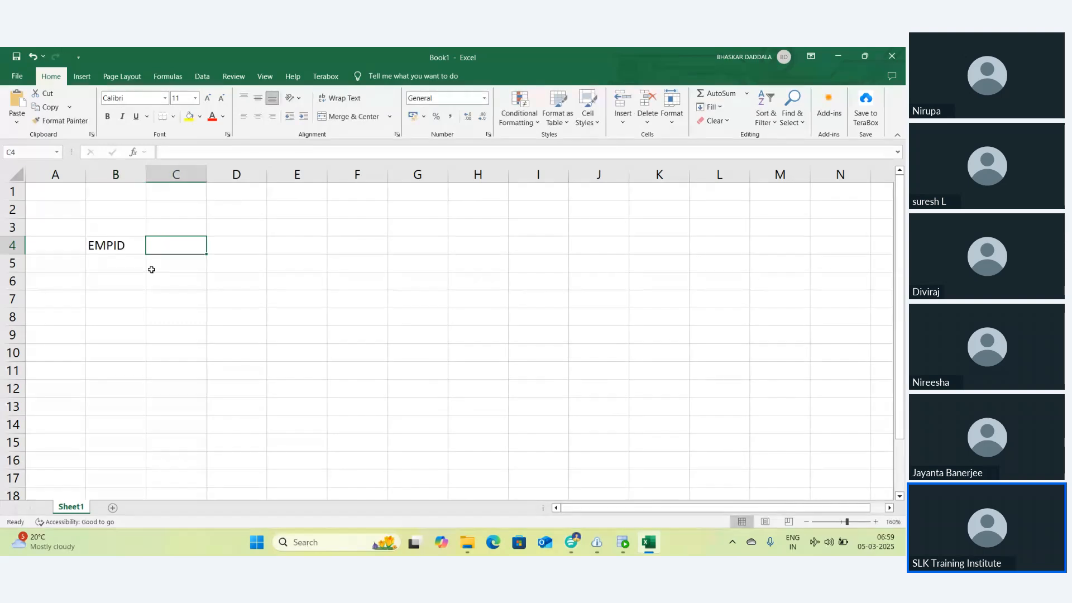
text(ENAME)
key(Tab)
text(AD)
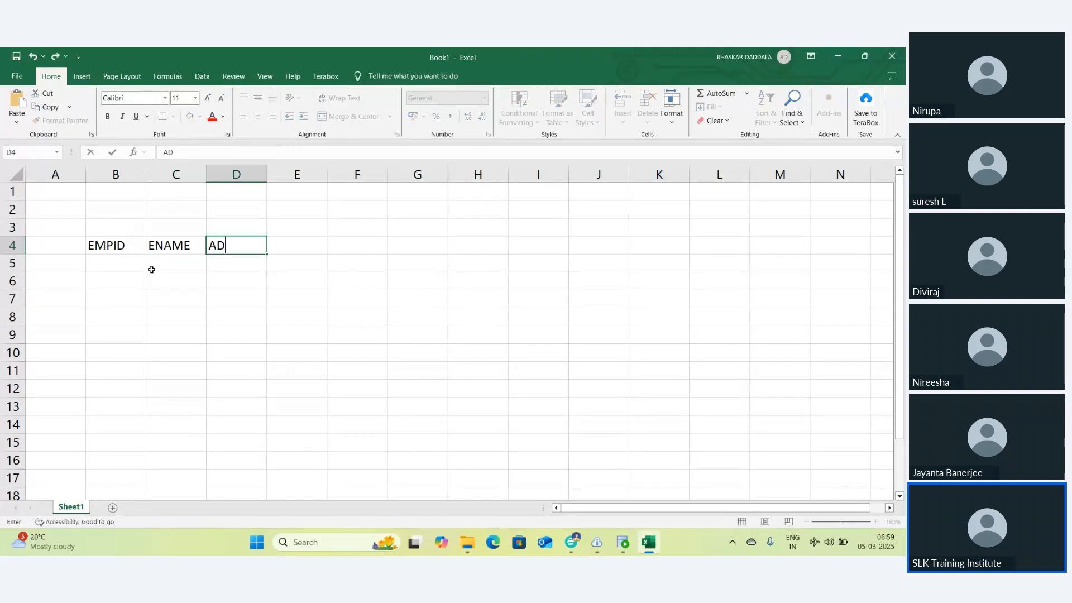
text(D1)
key(Tab)
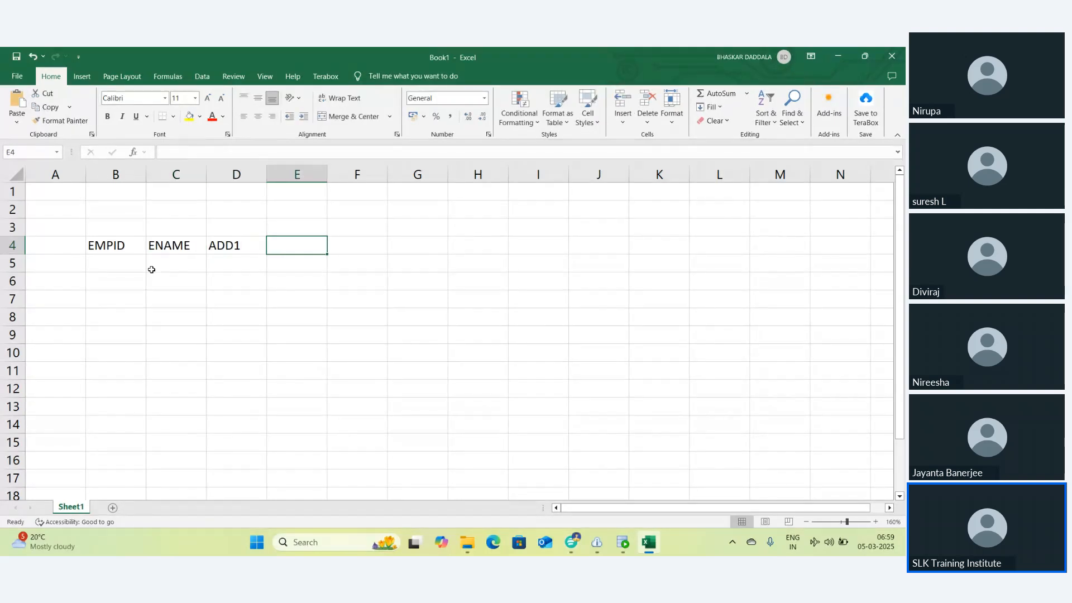
text(ADD2)
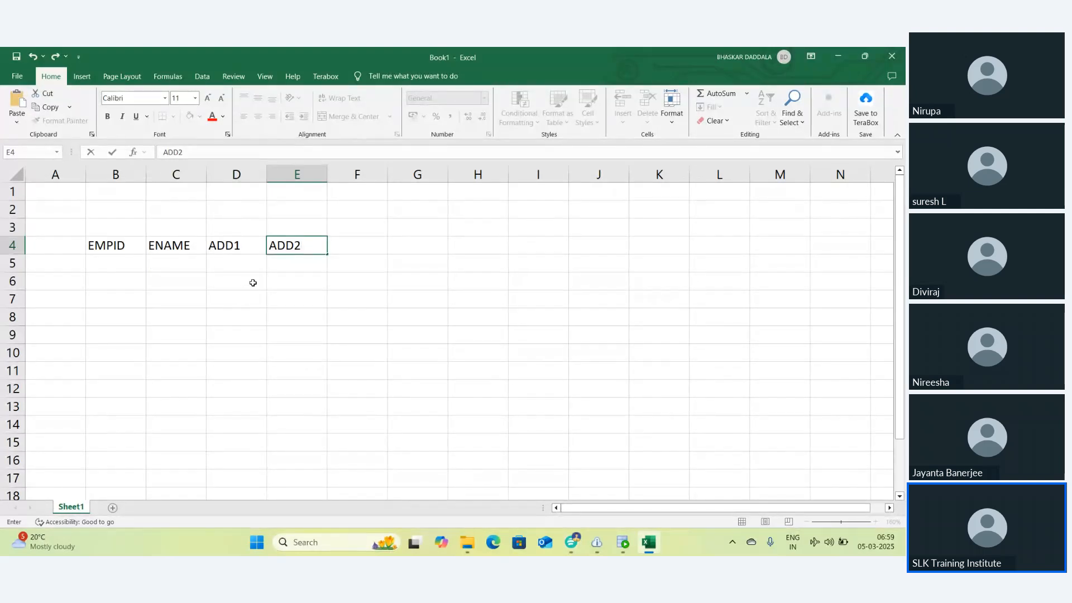
drag(241, 195, 239, 311)
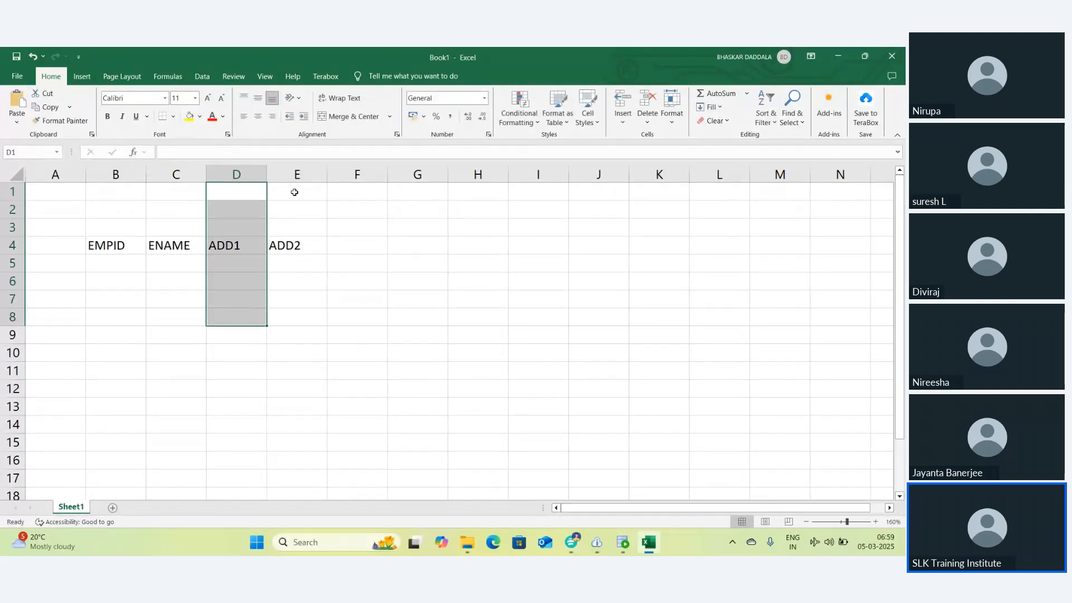
drag(294, 192, 296, 317)
drag(401, 265, 518, 286)
Step: Copy the EMPID, ENAME and ADD1 headers to G4:I4 and rename the header in I4 to ADD
drag(90, 249, 246, 249)
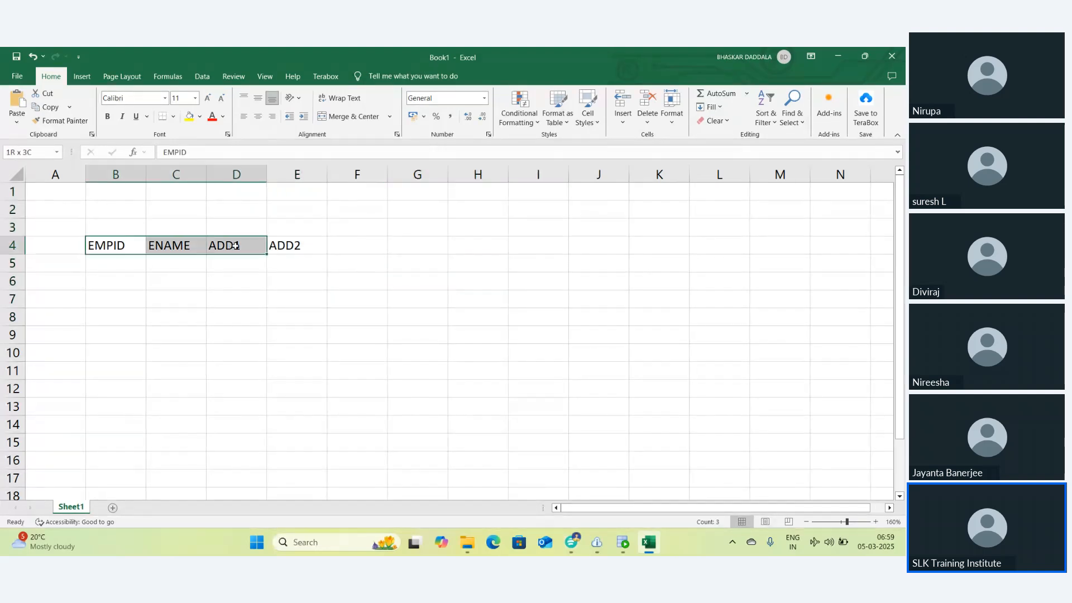
key(ctrl+c)
click(410, 251)
key(ctrl+v)
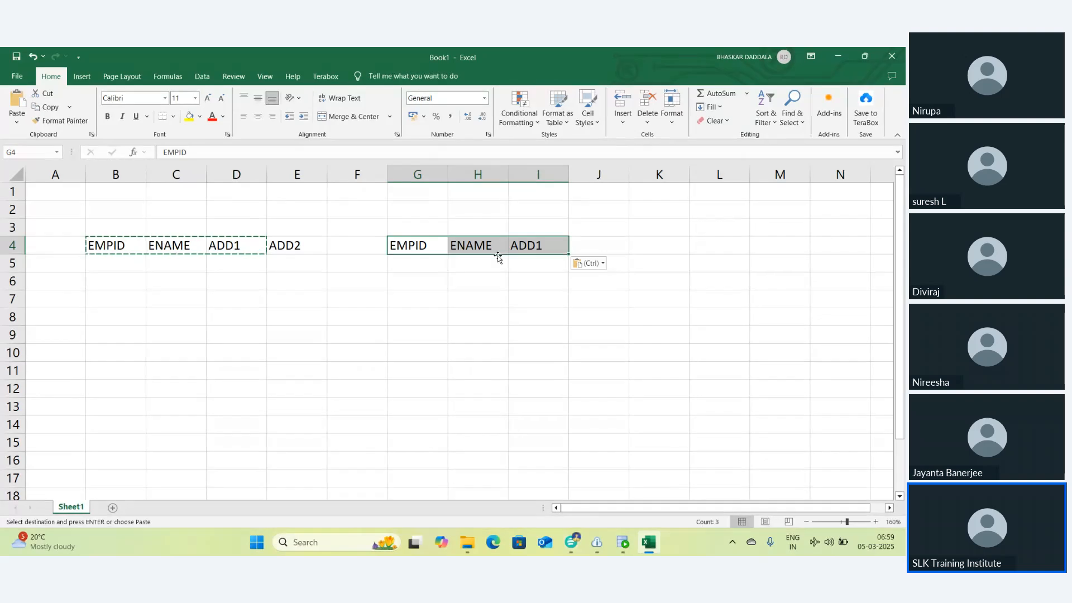
double_click(545, 247)
key(BackSpace)
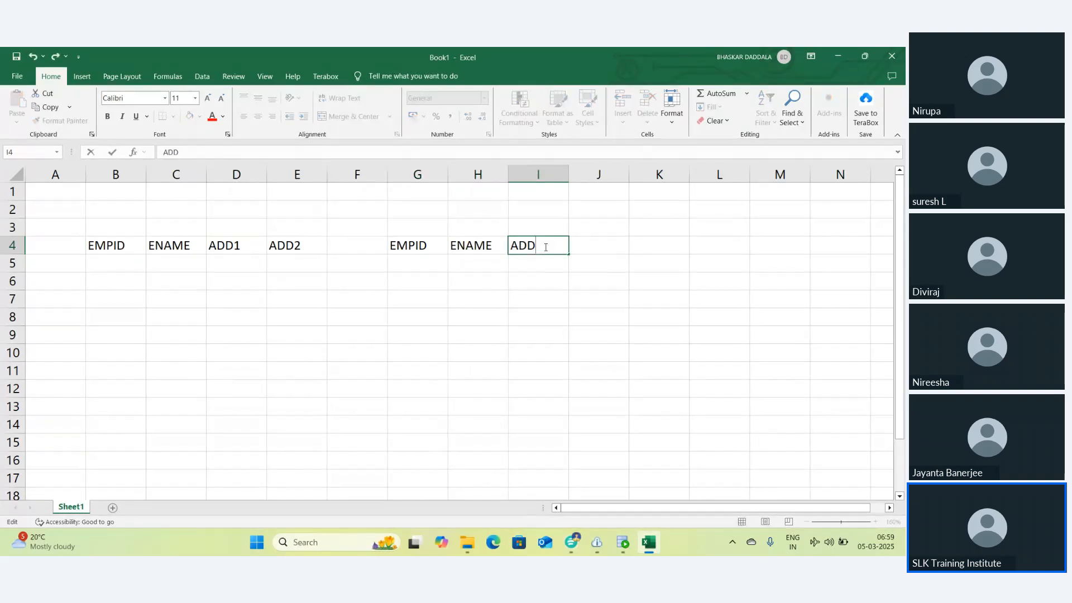
key(Return)
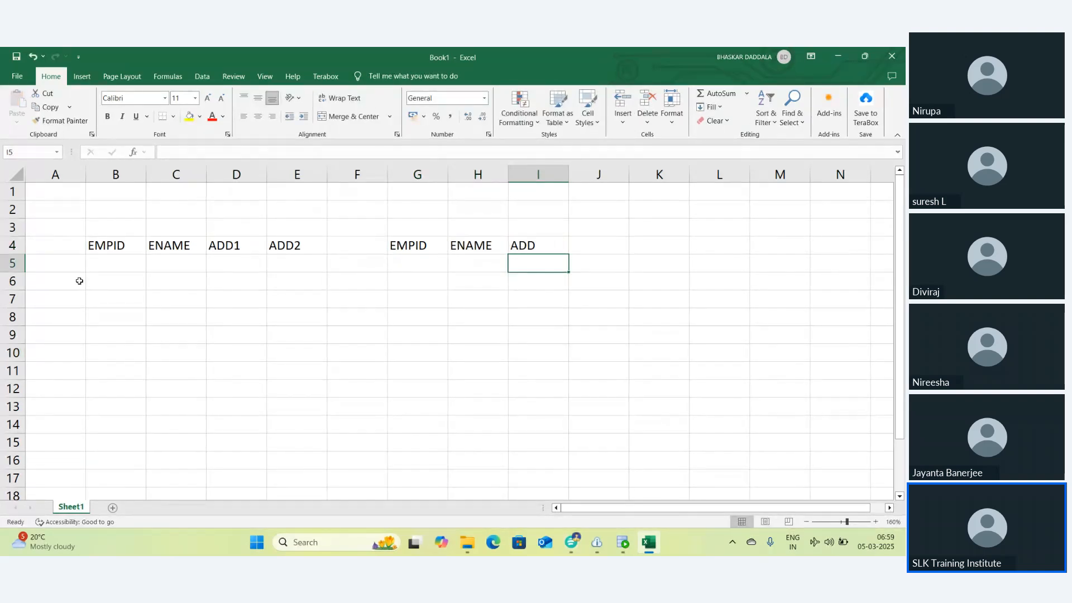
Step: Fill source row 5 with EMPID 10, the employee's name, ADD1 BLR and ADD2 HYD
click(105, 264)
text(10)
key(Tab)
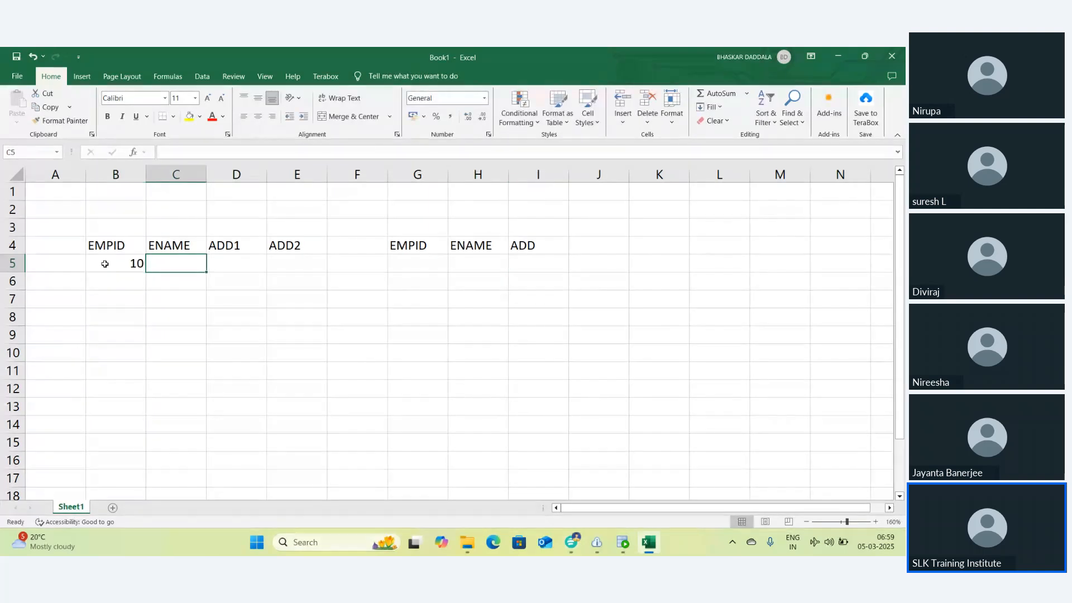
text(BHASJA)
key(BackSpace)
key(BackSpace)
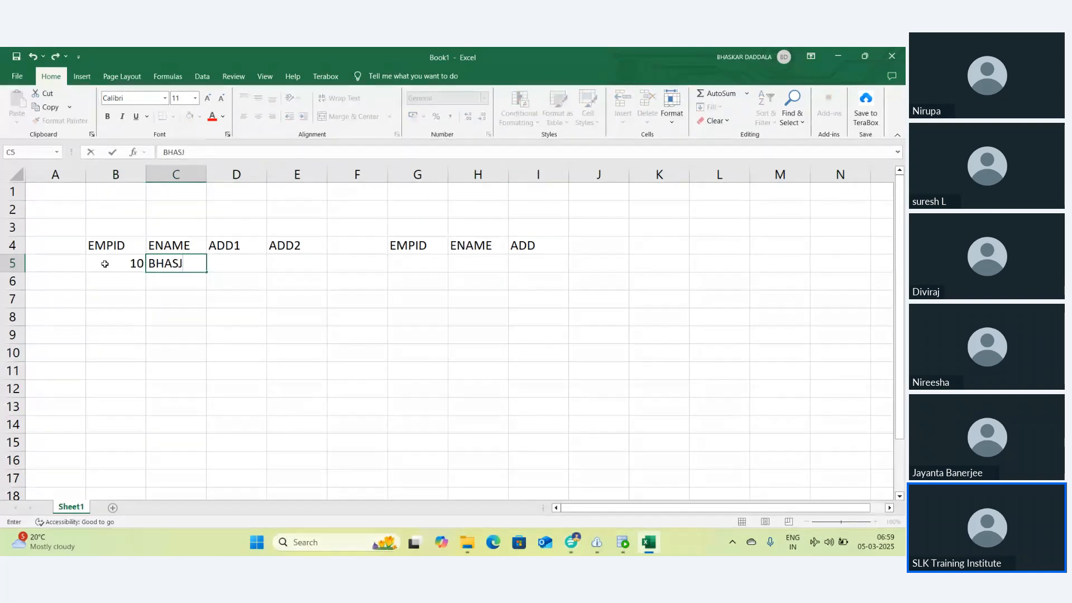
text(KAR)
key(Tab)
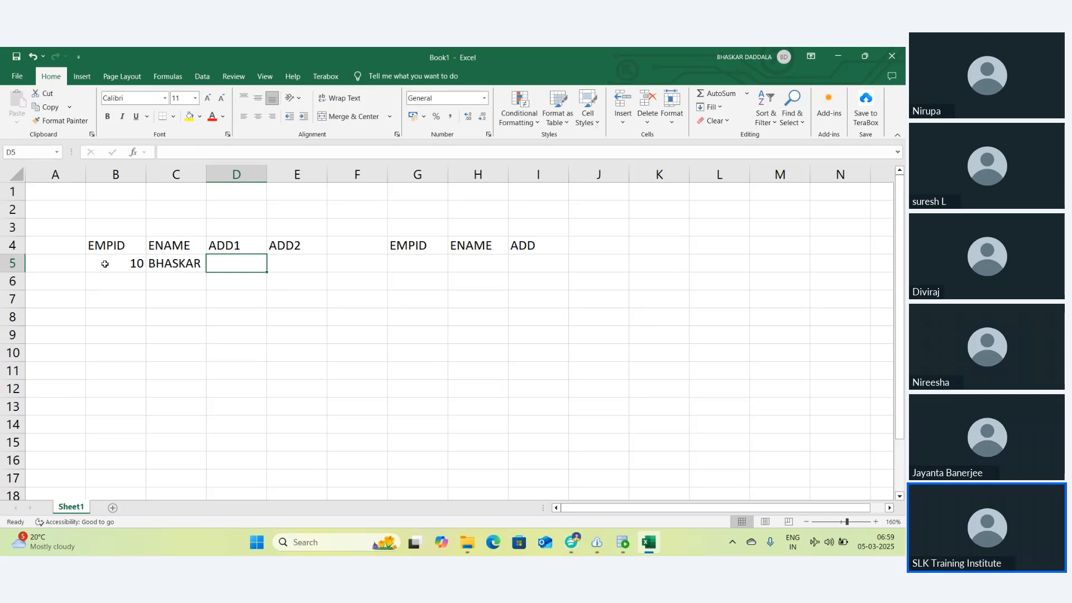
text(BLR)
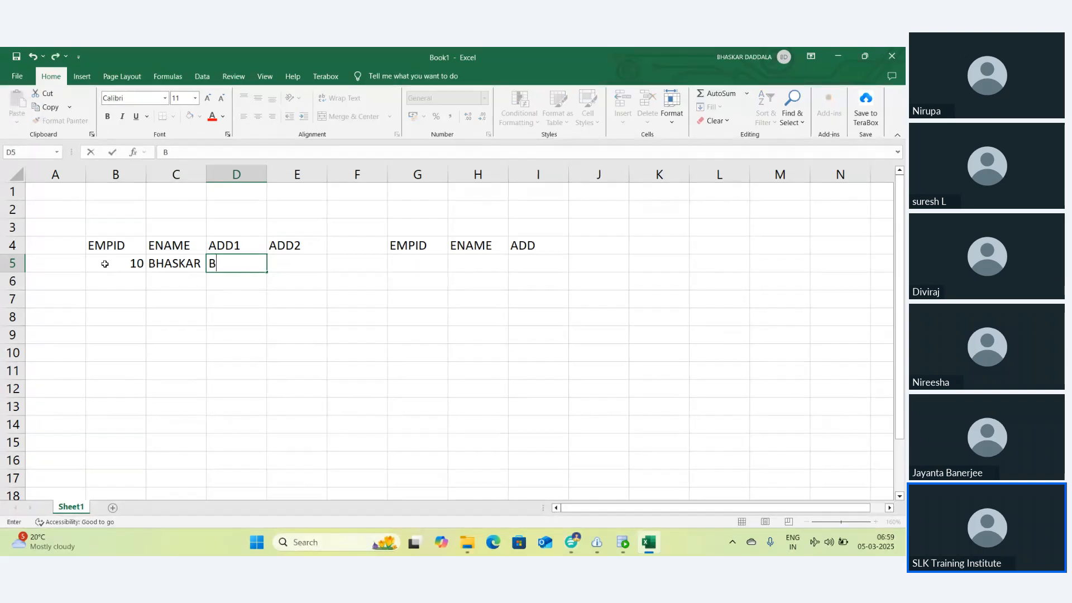
key(Tab)
text(HYD)
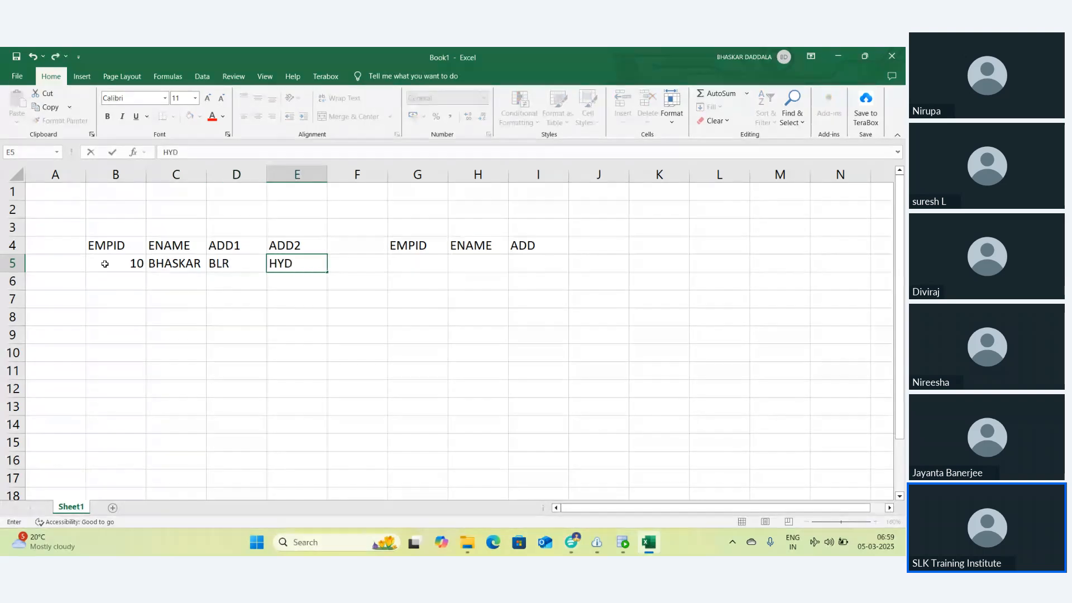
click(227, 314)
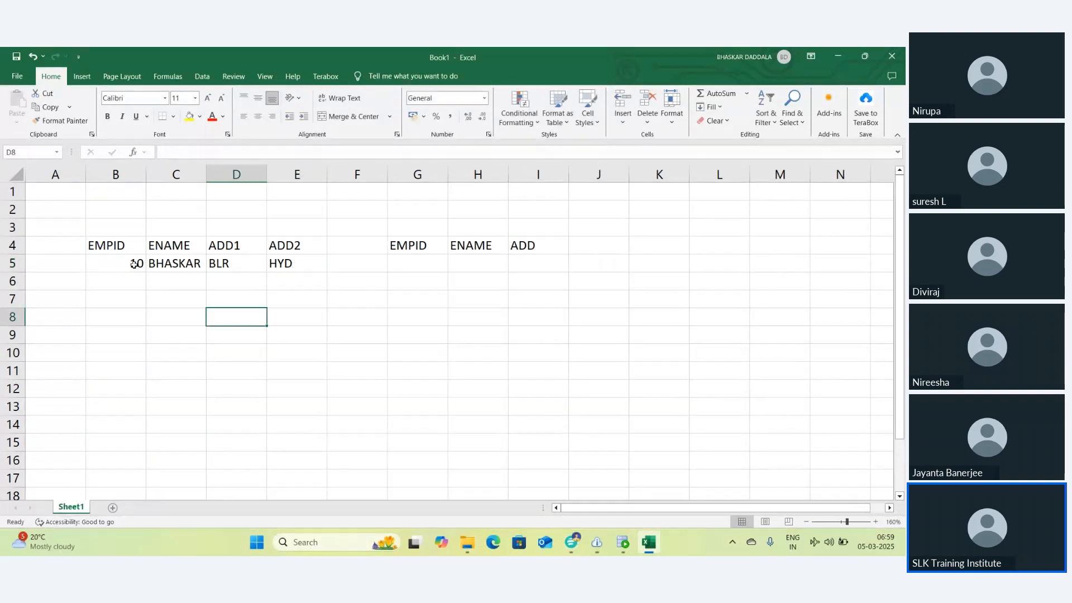
click(120, 266)
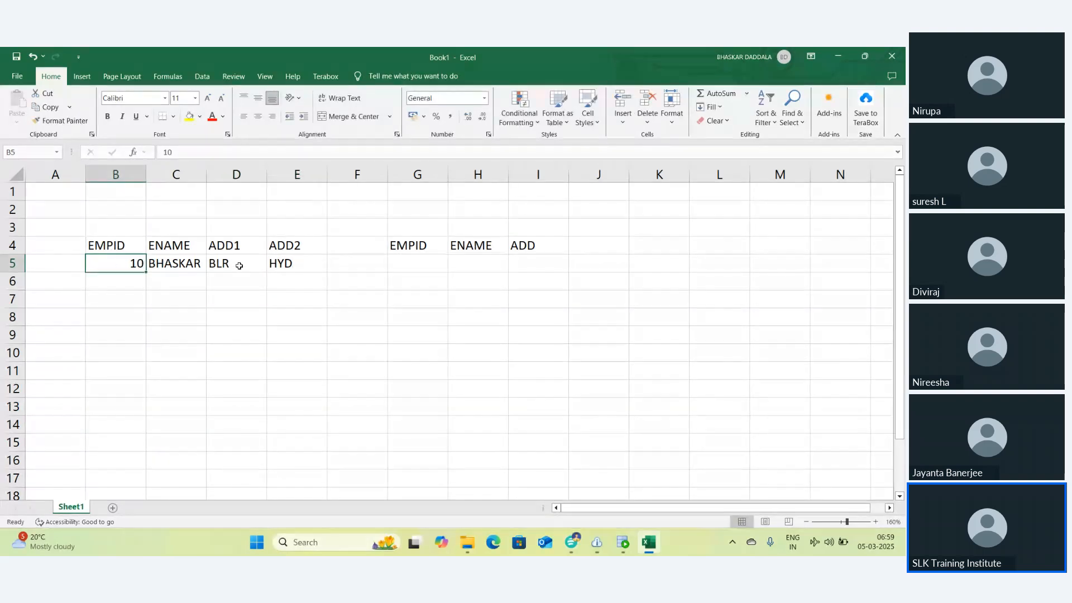
click(257, 263)
ctrl+click(279, 262)
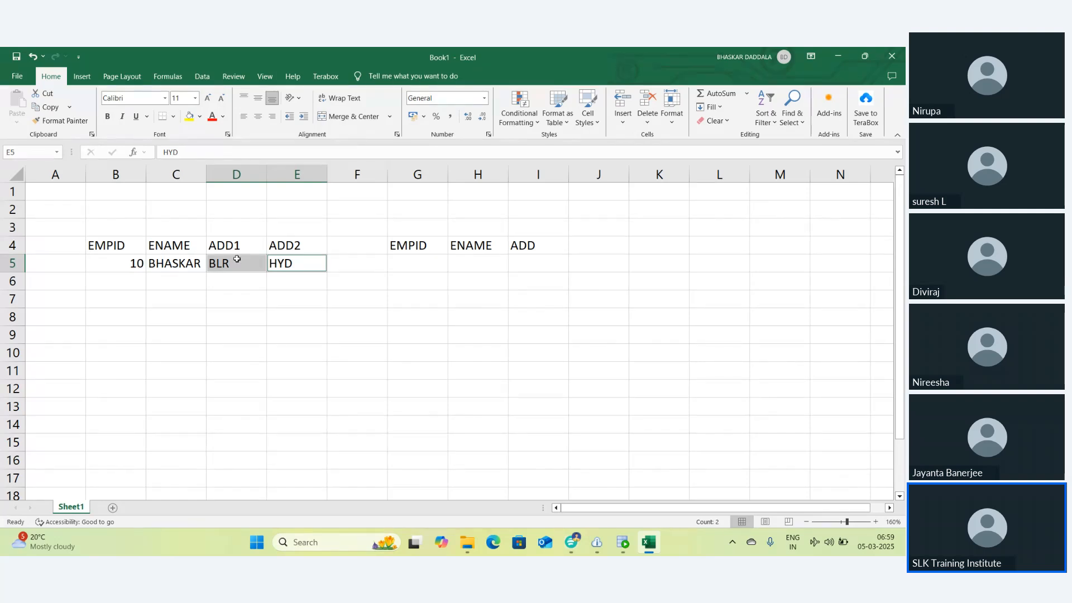
click(279, 277)
click(239, 225)
drag(239, 225, 241, 301)
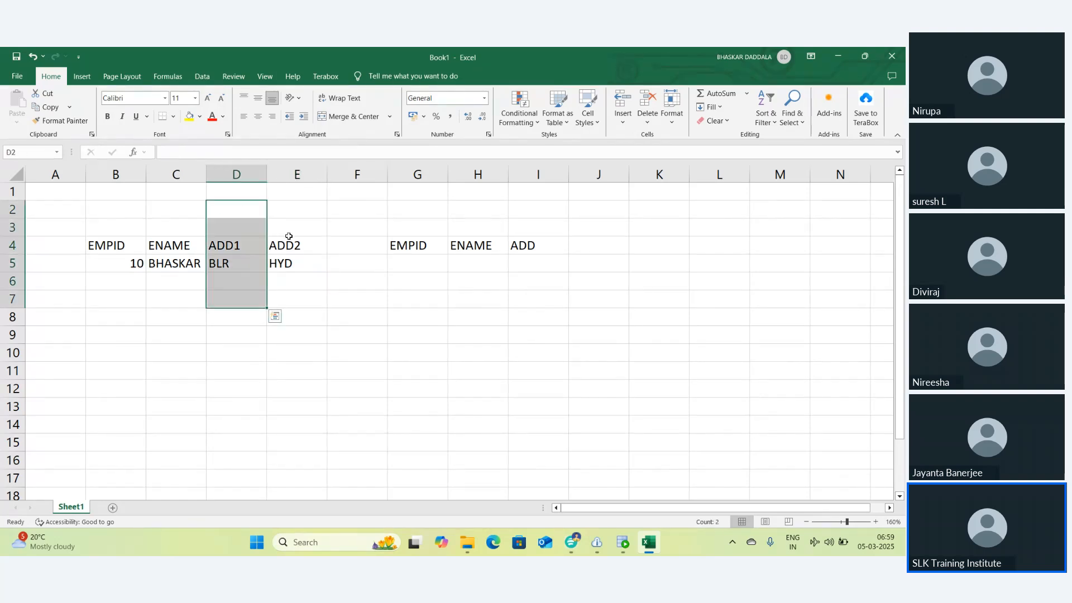
drag(288, 236, 287, 311)
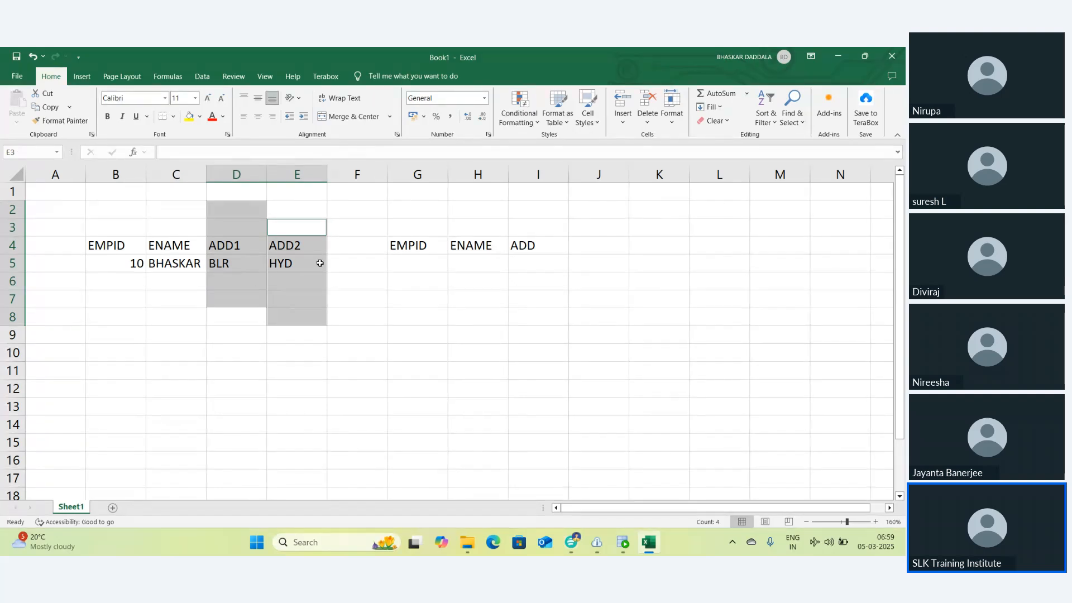
Step: Copy the source row's EMPID, ENAME and ADD1 values into G5:I5 as the first target row
click(178, 277)
drag(107, 264, 229, 264)
key(ctrl+c)
click(417, 267)
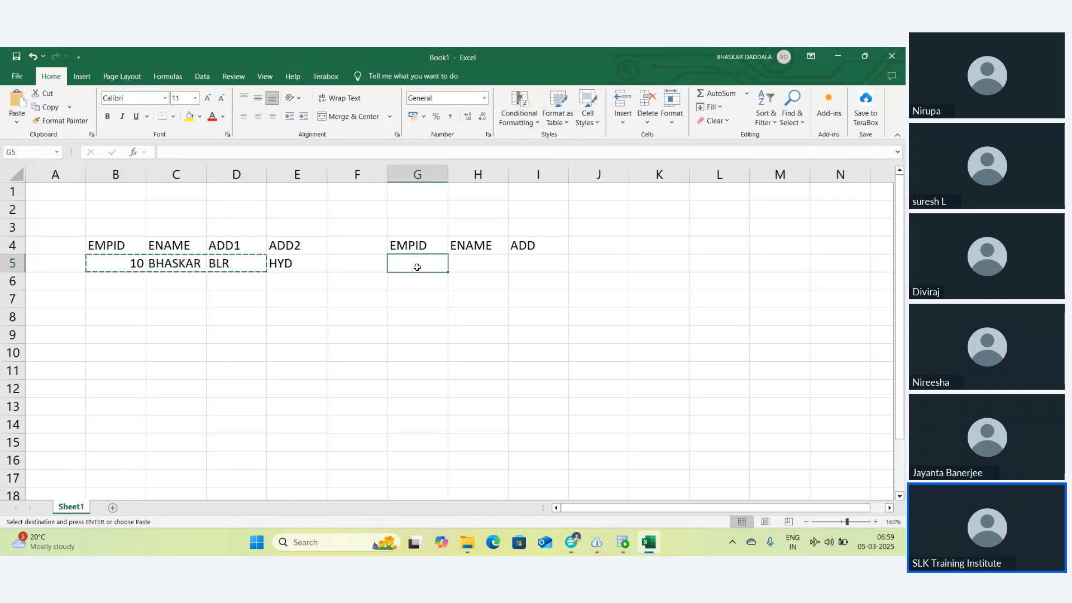
key(ctrl+v)
Step: Build the second target row by copying the source EMPID and ENAME into G6:H6 and the ADD2 value into I6
drag(133, 263, 174, 264)
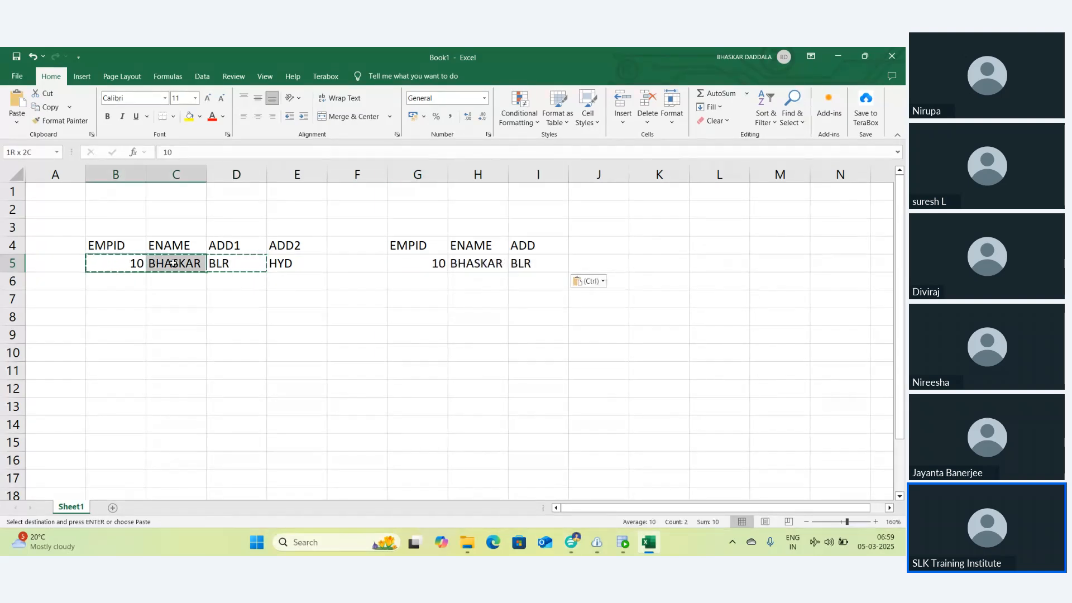
key(ctrl+c)
click(425, 282)
key(ctrl+v)
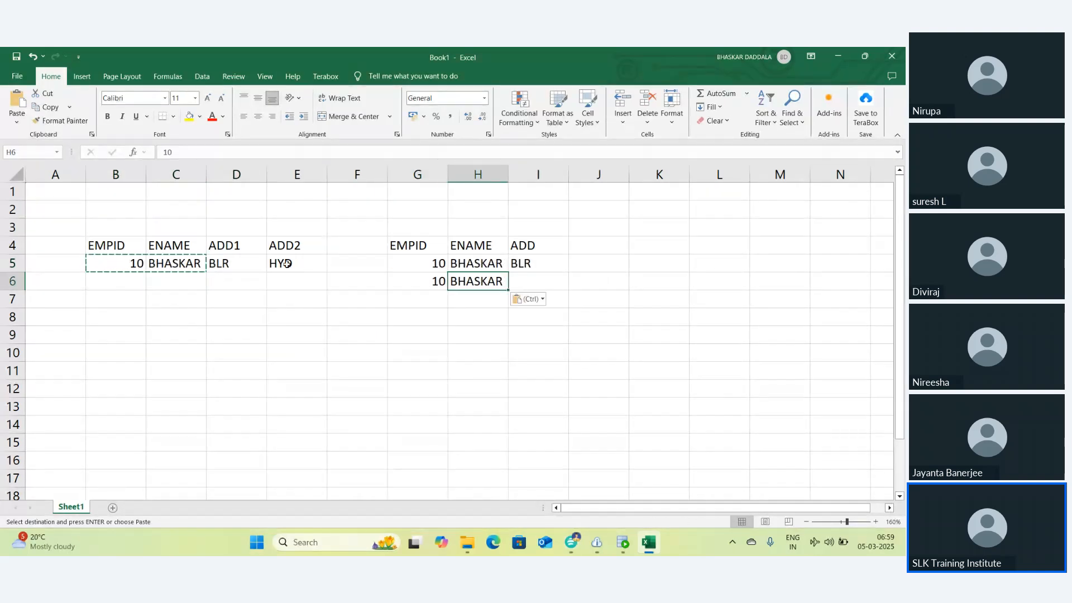
click(287, 263)
key(ctrl+c)
click(531, 281)
key(ctrl+v)
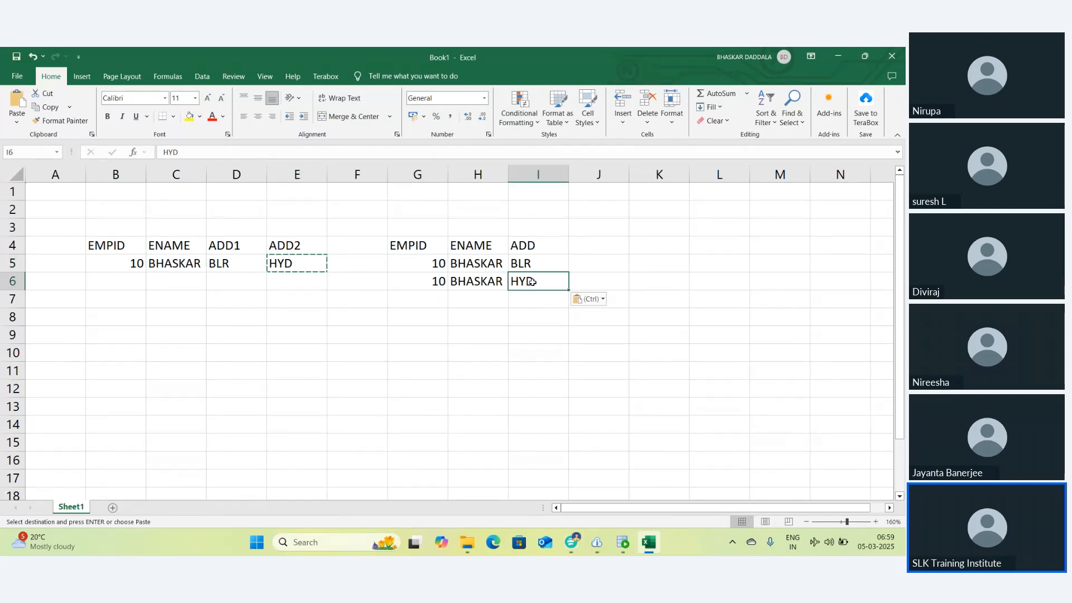
click(323, 342)
click(215, 207)
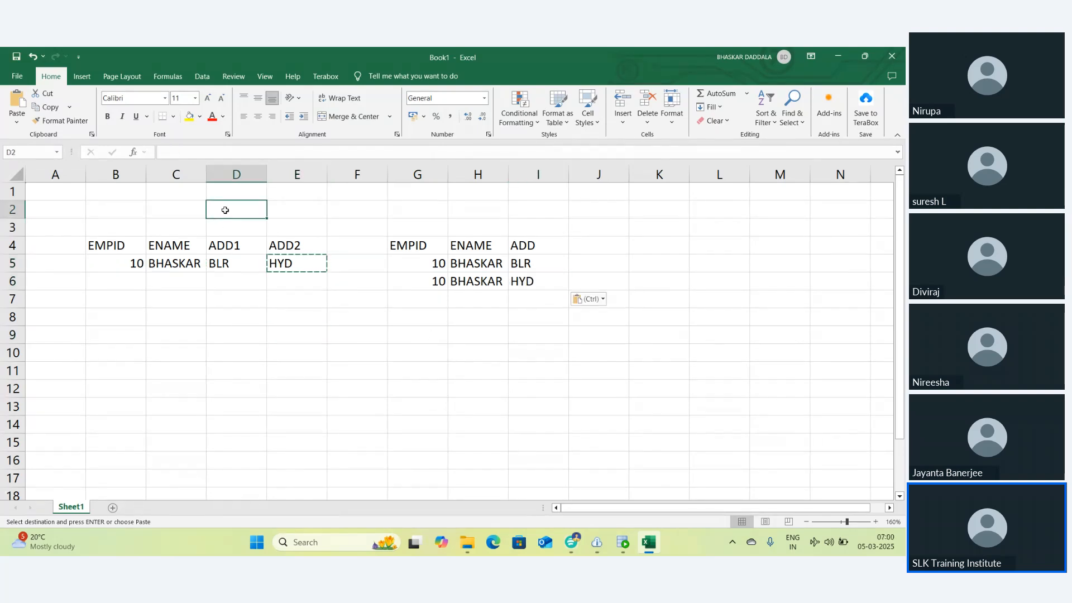
drag(225, 210, 231, 337)
drag(296, 211, 293, 351)
click(398, 265)
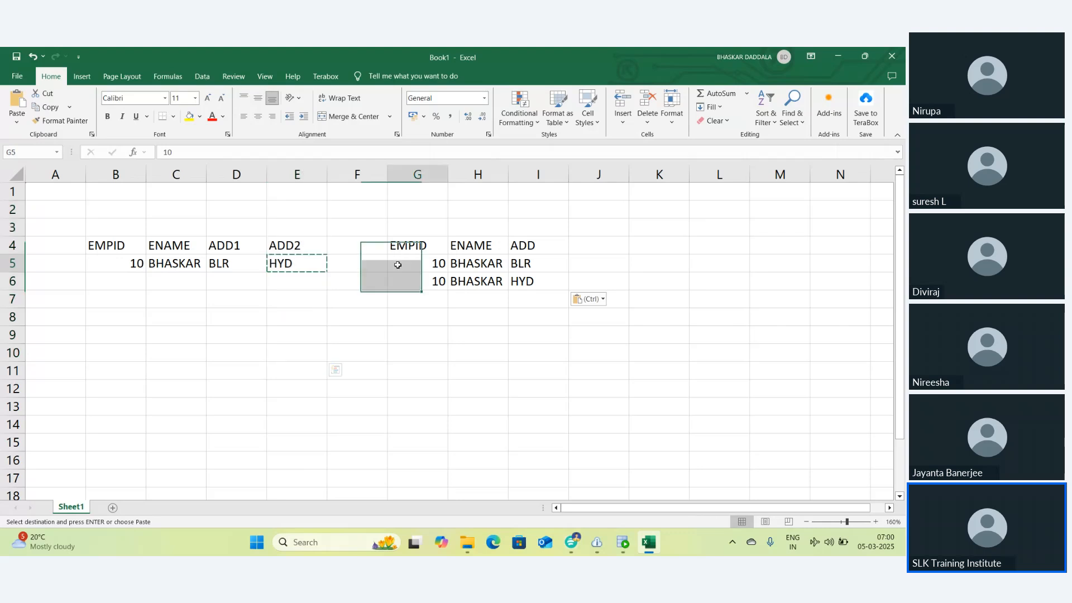
Step: Select the target rows G5:I5 and G6:I6 in turn to compare the split address records
drag(397, 265, 520, 265)
drag(395, 284, 544, 279)
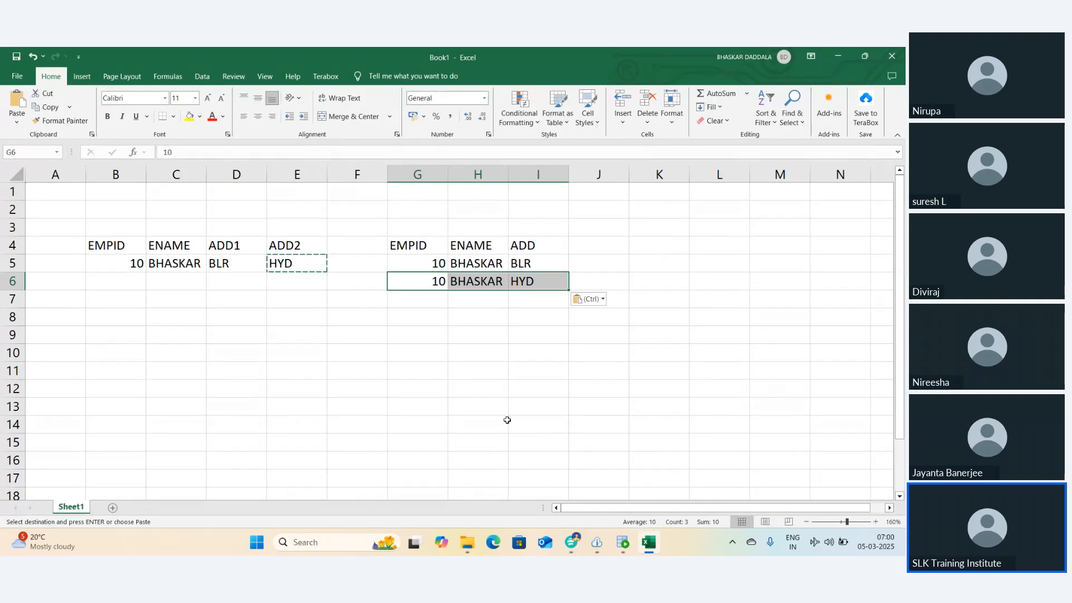
Step: Switch to the Zoho meeting in the browser and toggle the microphone
mouse_move(574, 540)
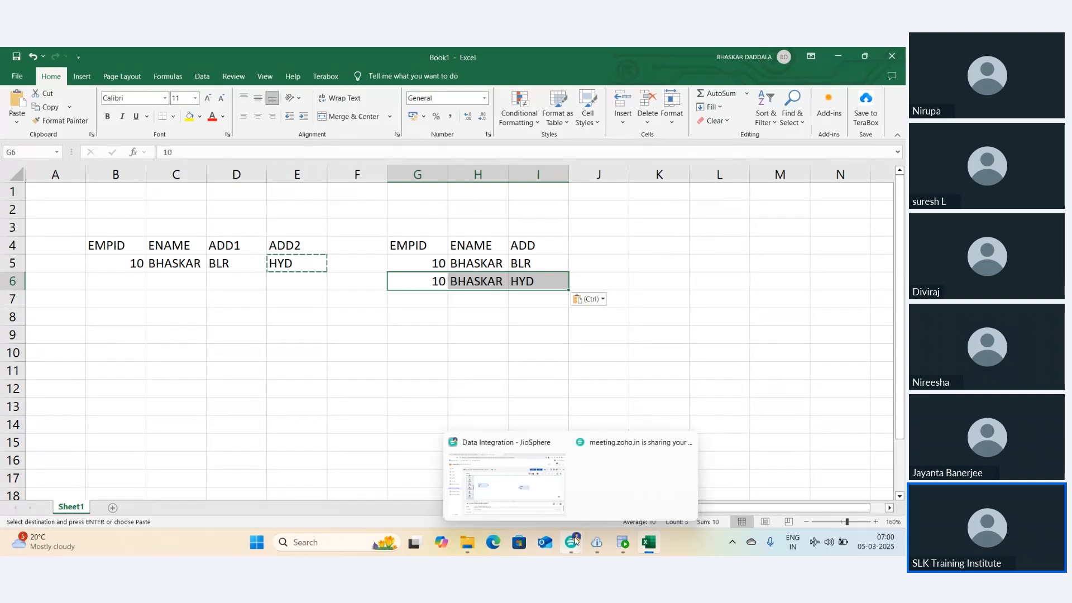
mouse_move(529, 493)
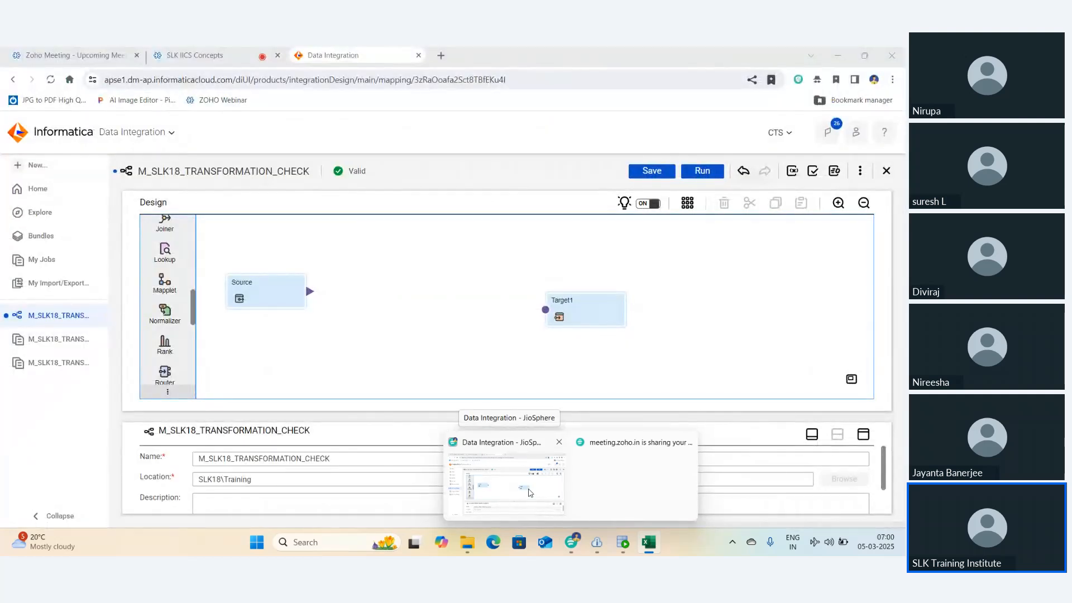
click(530, 493)
click(201, 55)
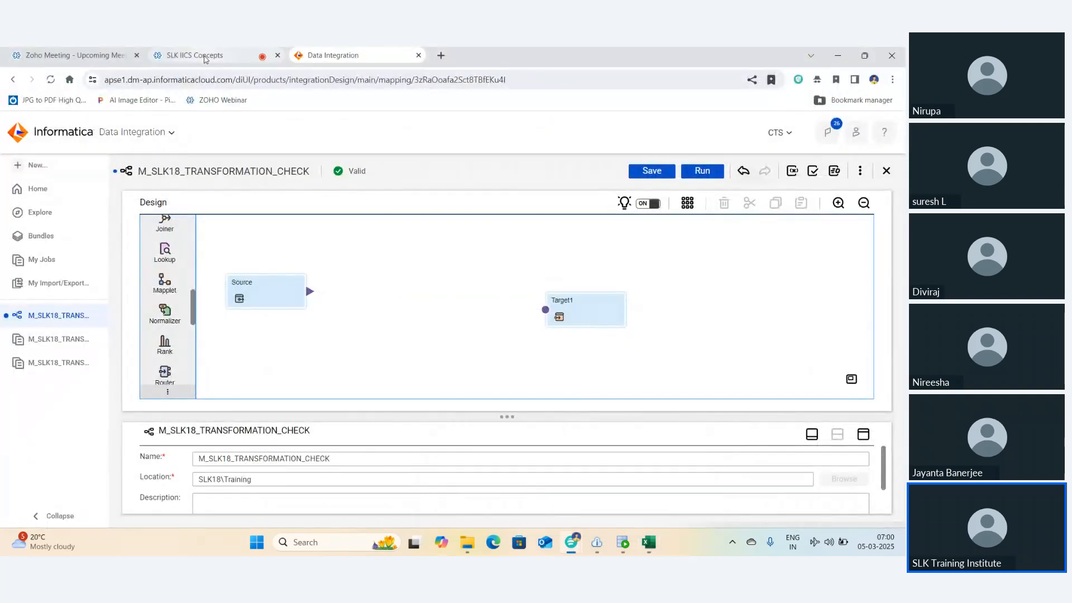
click(403, 508)
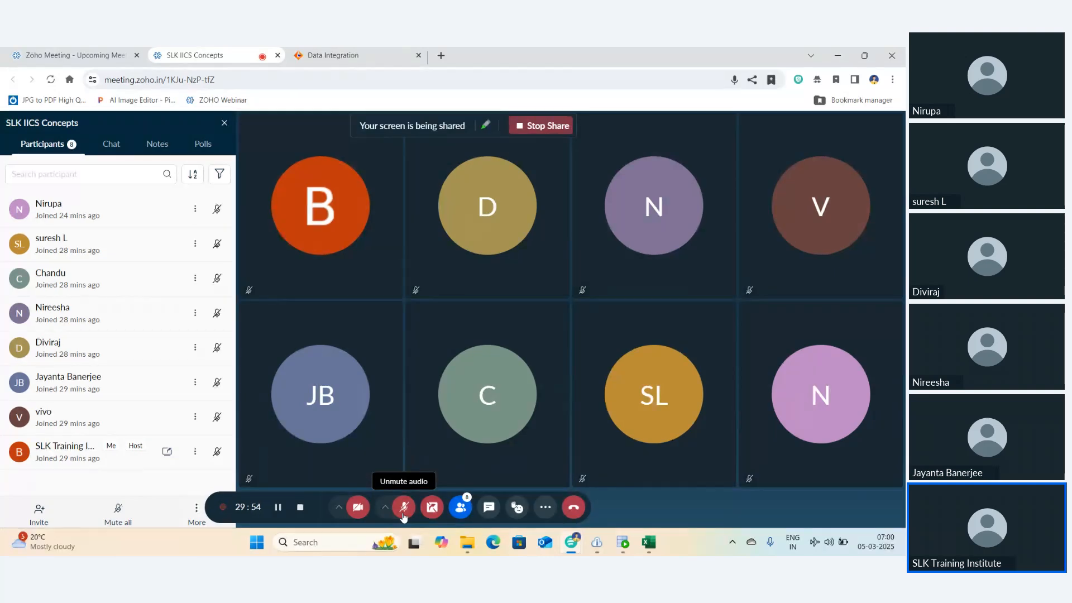
Step: Return to the Informatica mapping, add a Normalizer between Source and Target1, and link Source to it
click(335, 55)
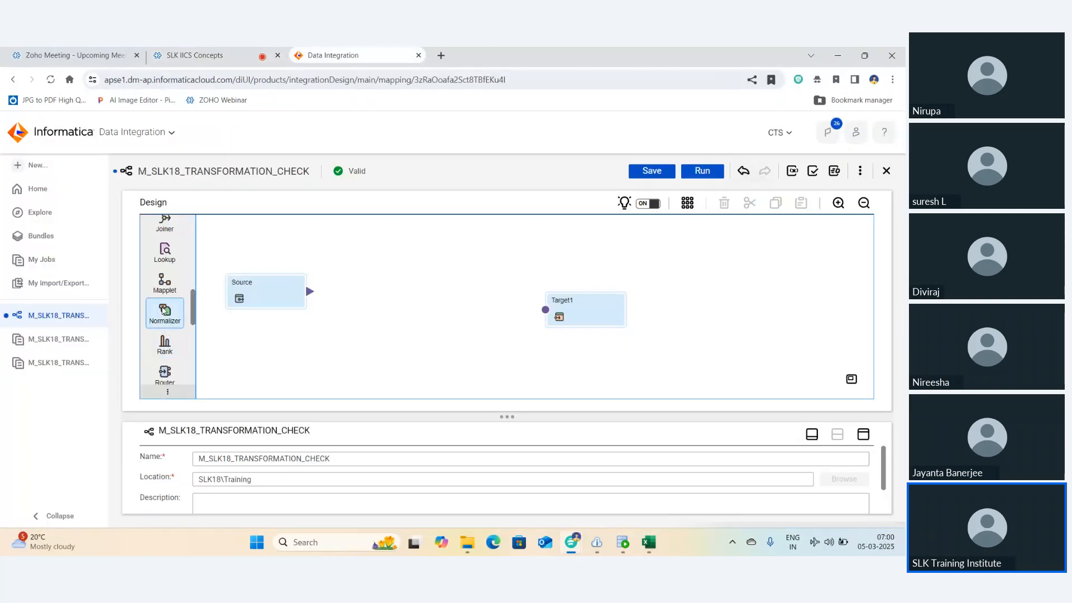
drag(420, 294, 383, 289)
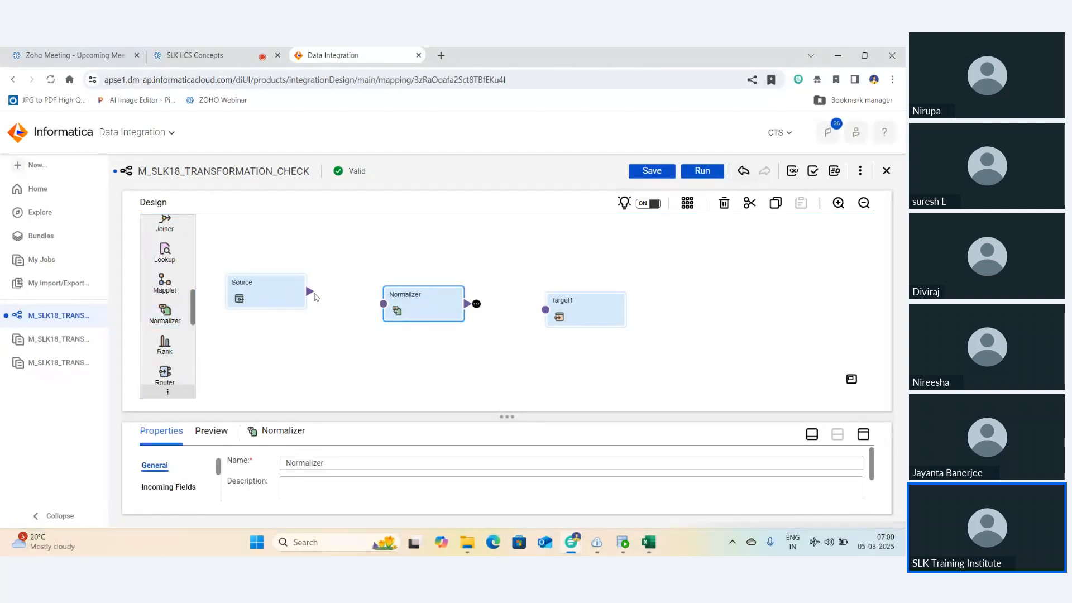
drag(310, 291, 383, 304)
Step: Switch to Oracle SQL Developer and change the table name in the create table statement to EMP_NRM
click(623, 542)
click(366, 188)
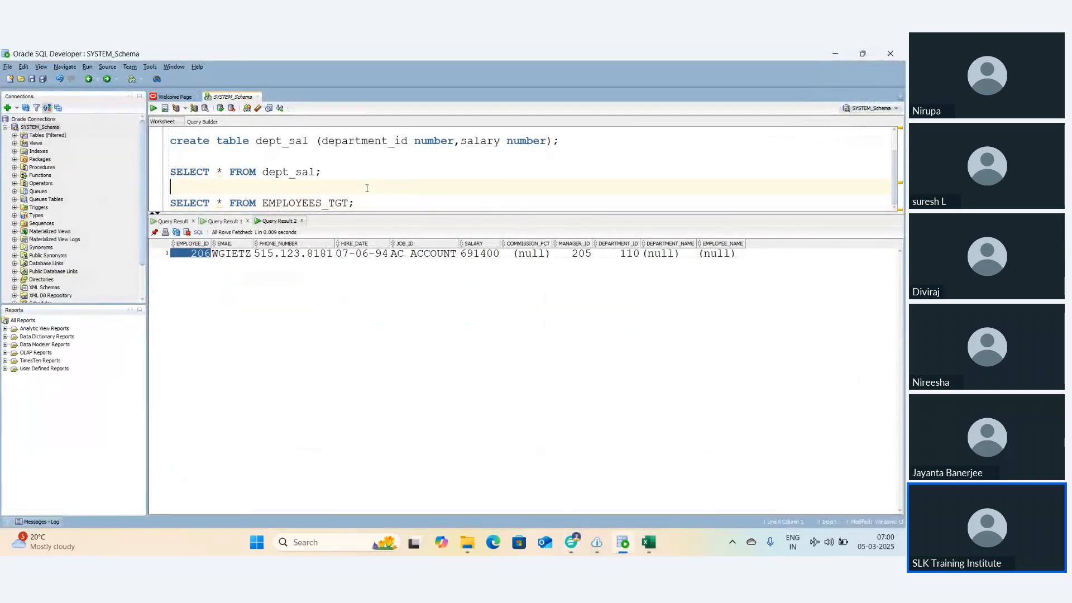
key(ctrl+a)
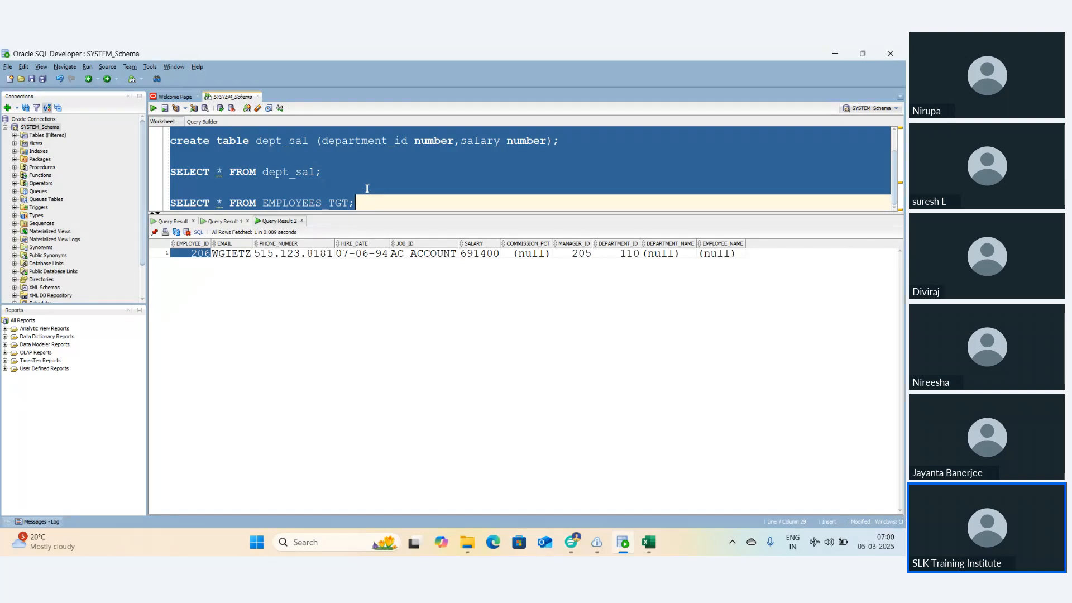
scroll(332, 145, up, 1)
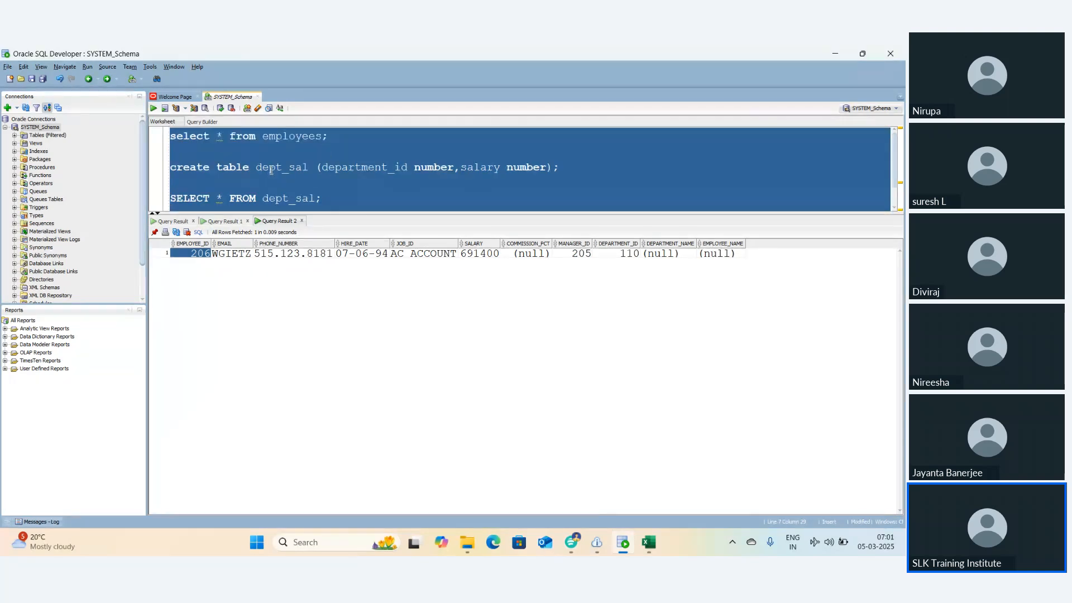
double_click(272, 168)
text(EMP)
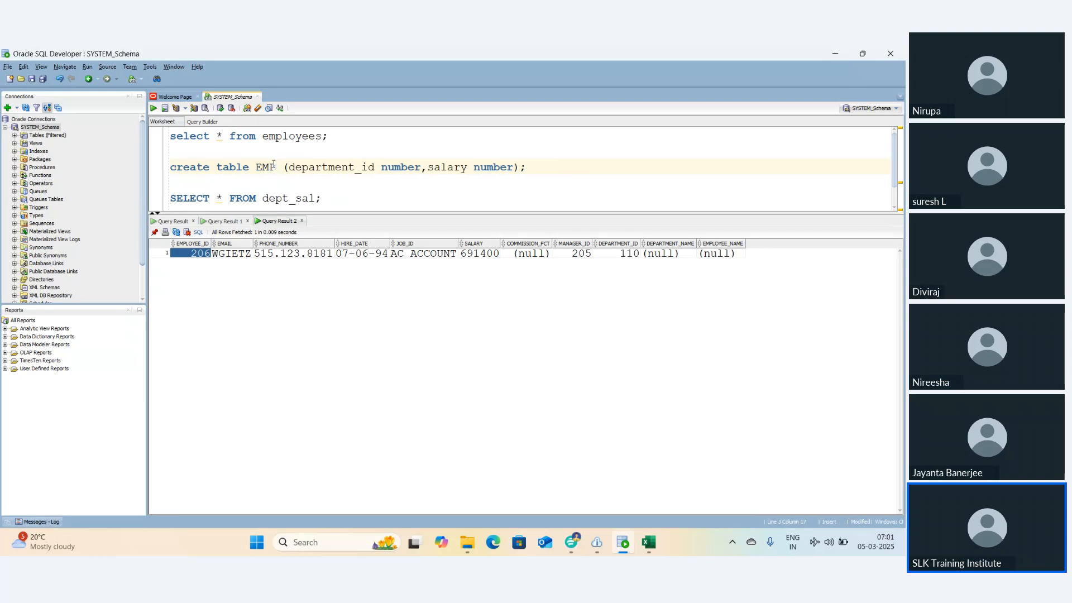
text(_NRM)
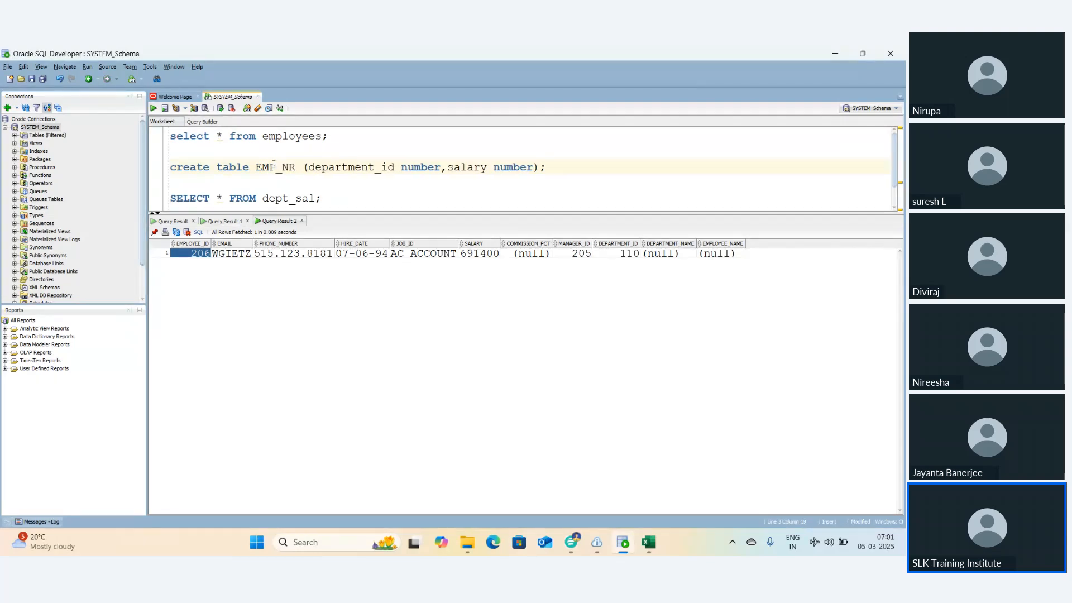
Step: Define the EMP_NRM columns EMPID number, EMPNAME VARCHAR2(20) and ADDR1 VARCHAR2(20) in the create statement
double_click(354, 163)
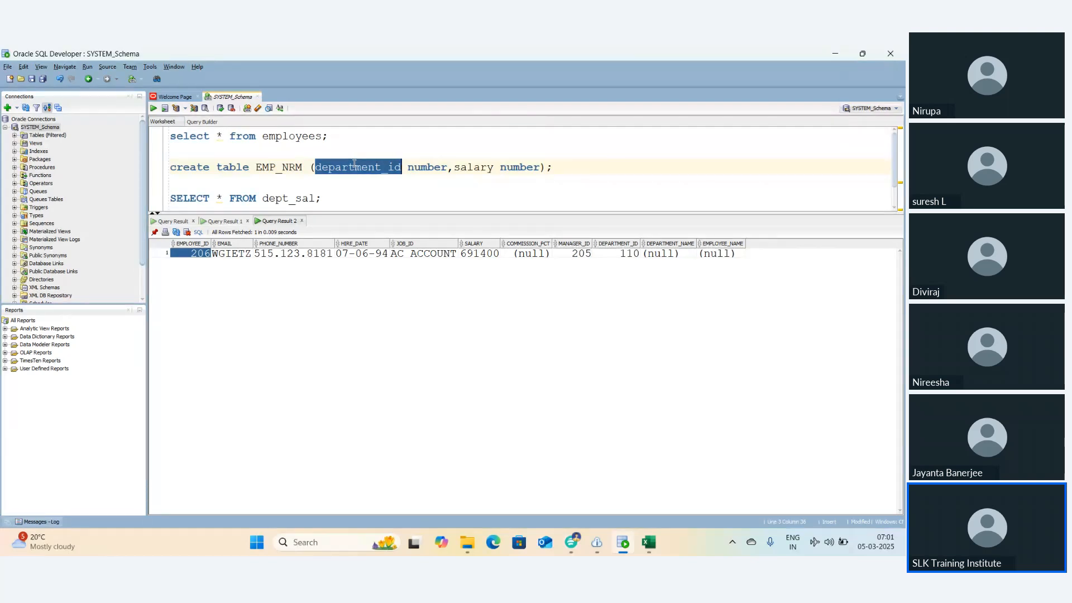
text(EMPID)
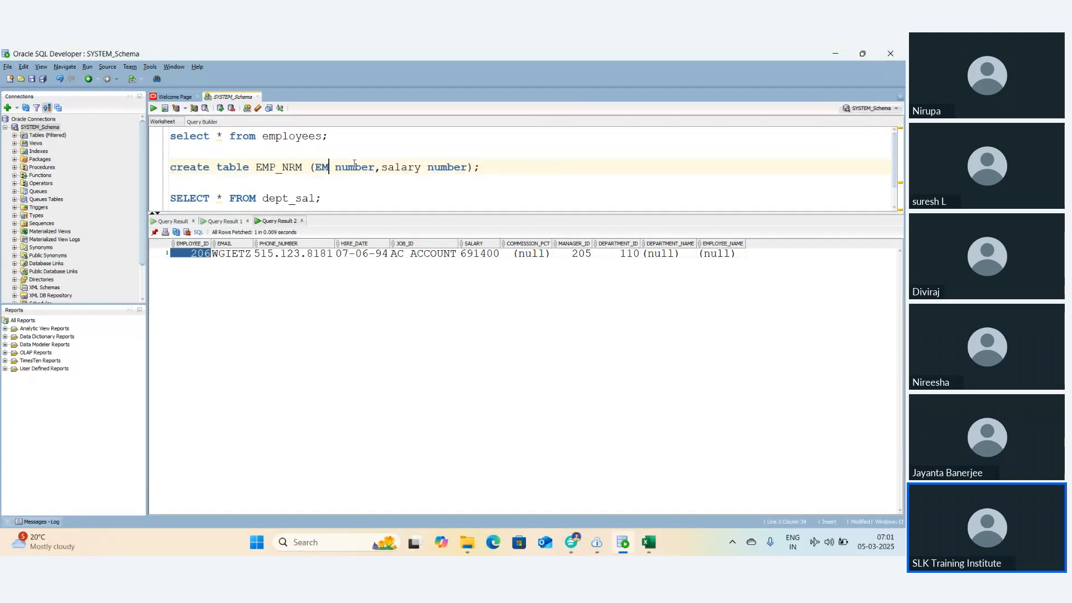
double_click(423, 167)
text(EMPNAME)
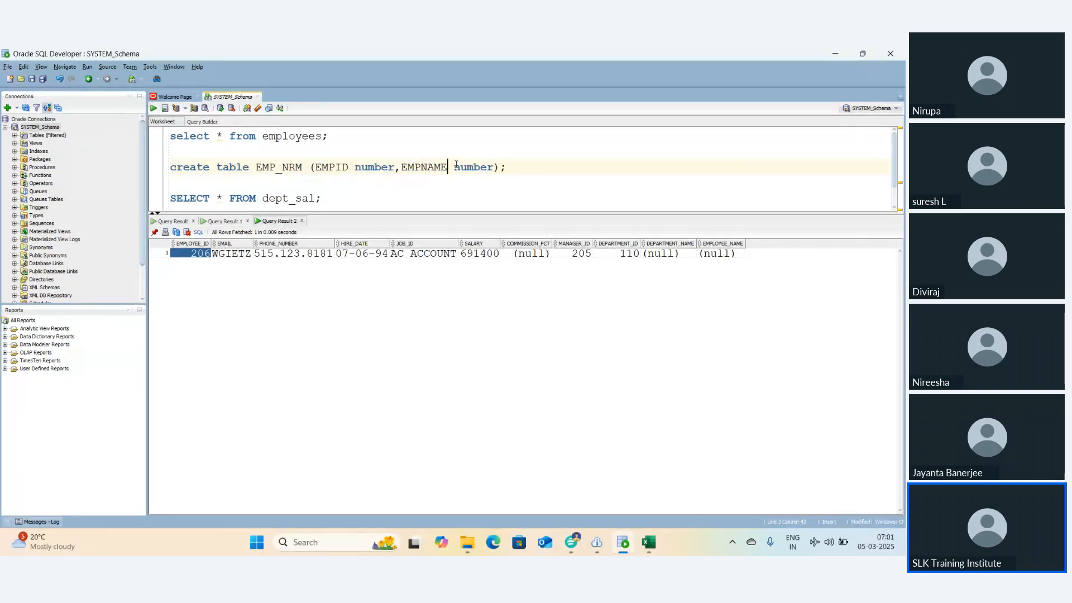
text( VARCHAR2 )
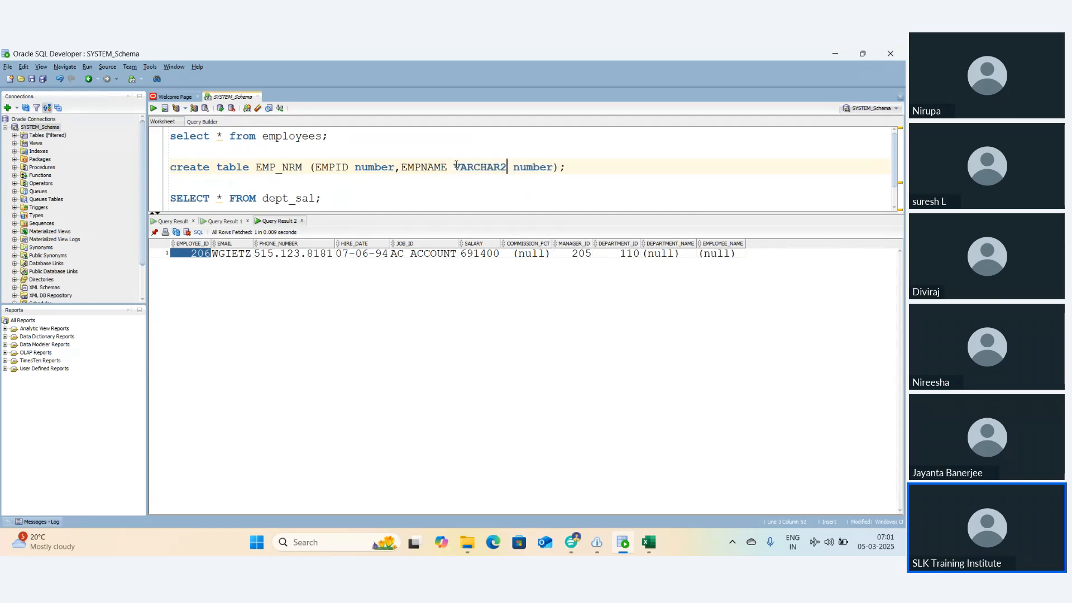
text((20),ADDR1)
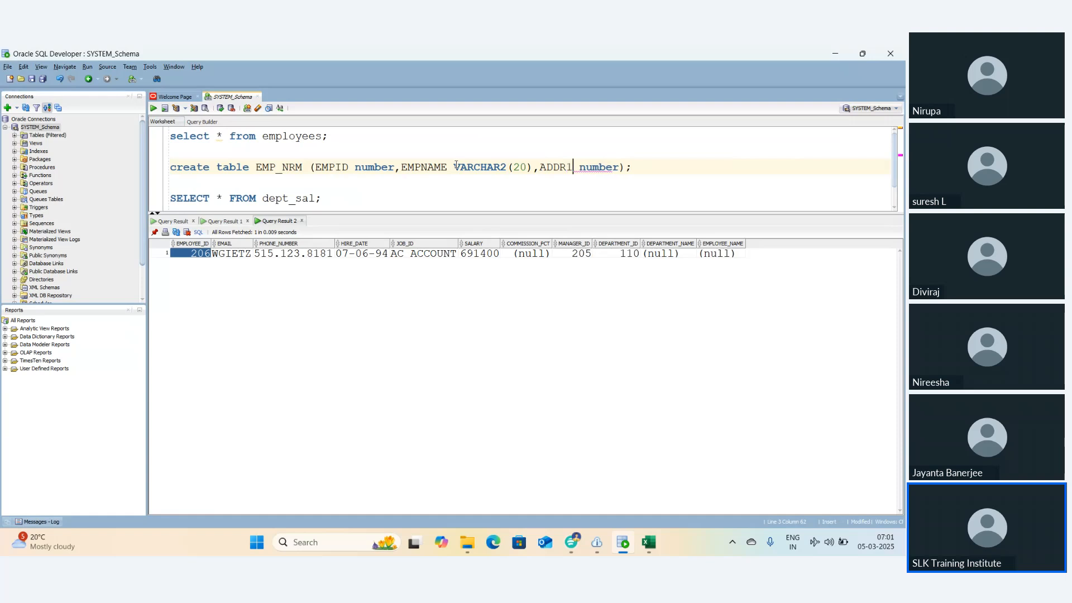
text( VARCHAR2)
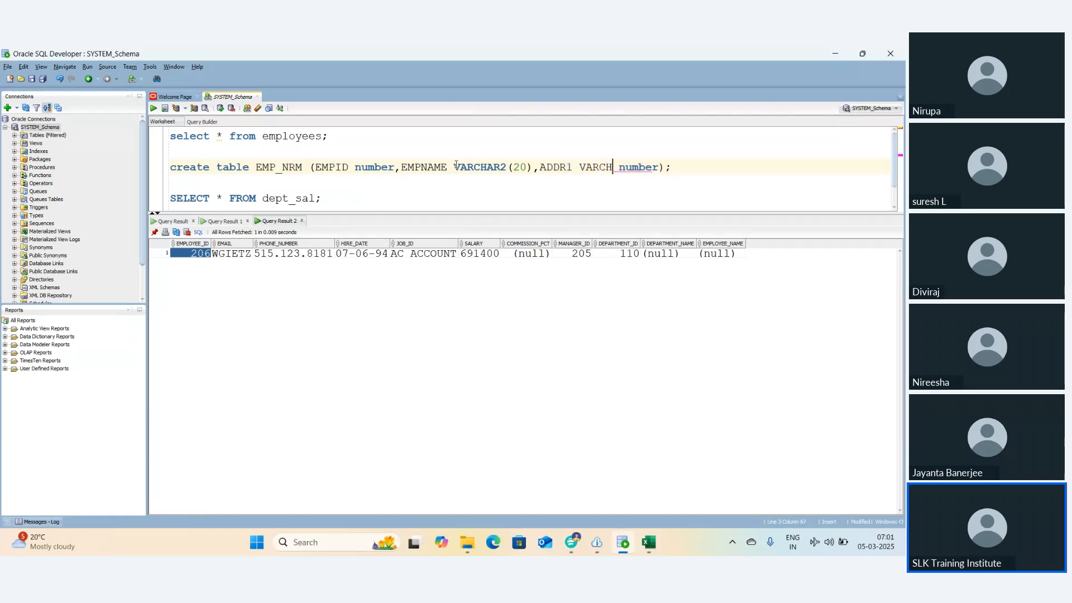
text(()
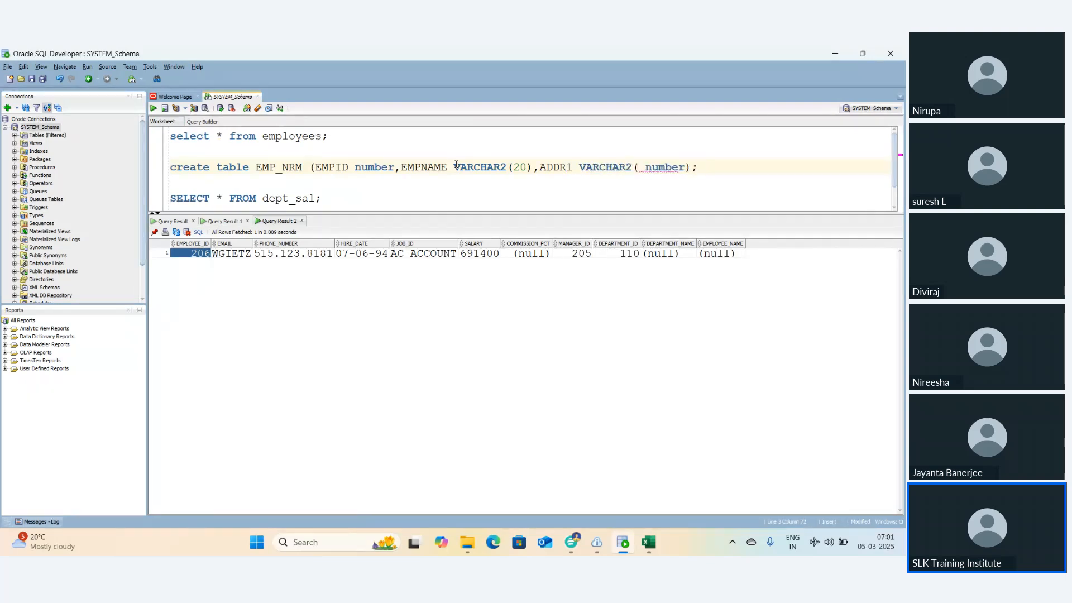
text(20))
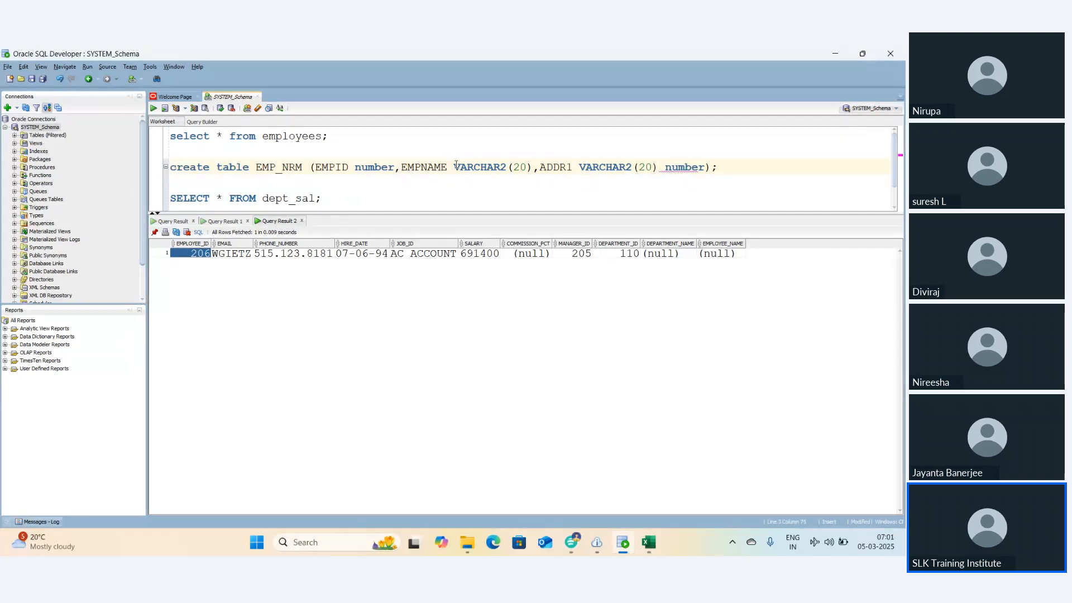
Step: Add an ADDR2 VARCHAR2(10) column to the create statement and remove the leftover number type text
text(,ADDR)
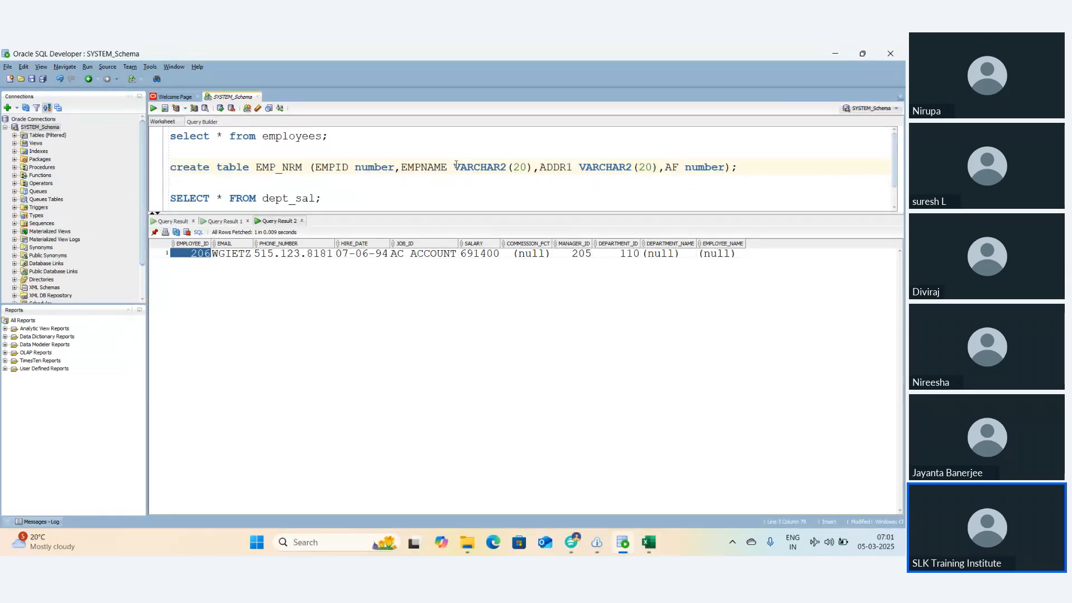
text(2 VARCHAR2()
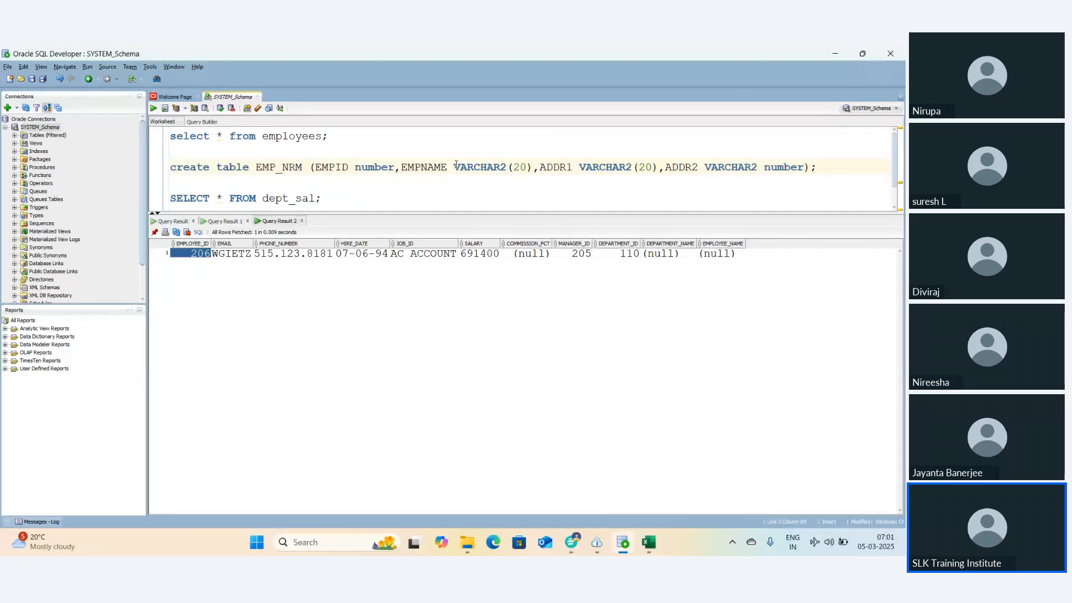
text(10)
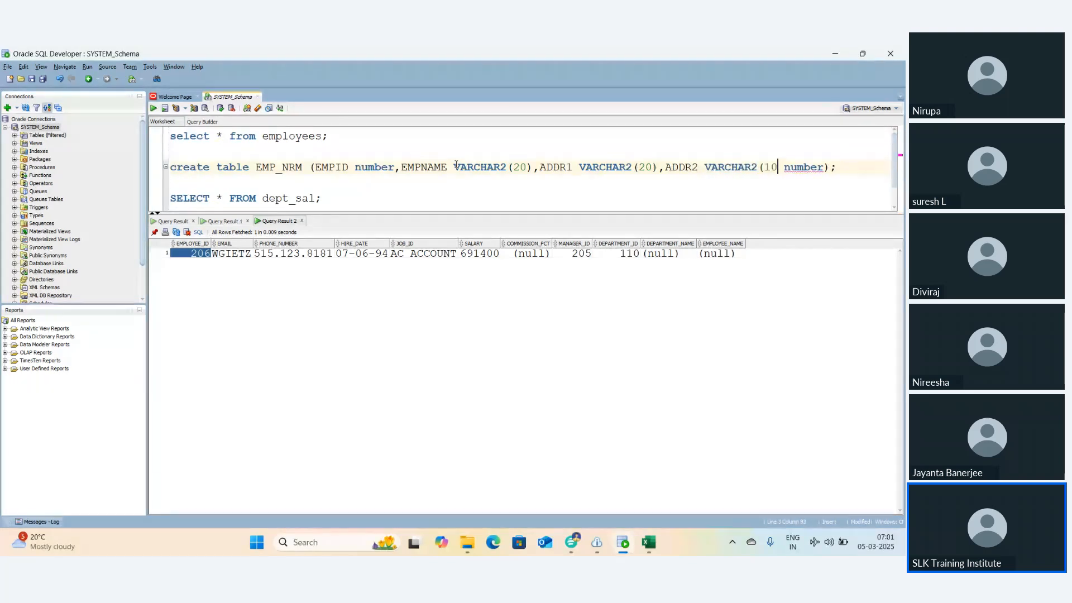
text();)
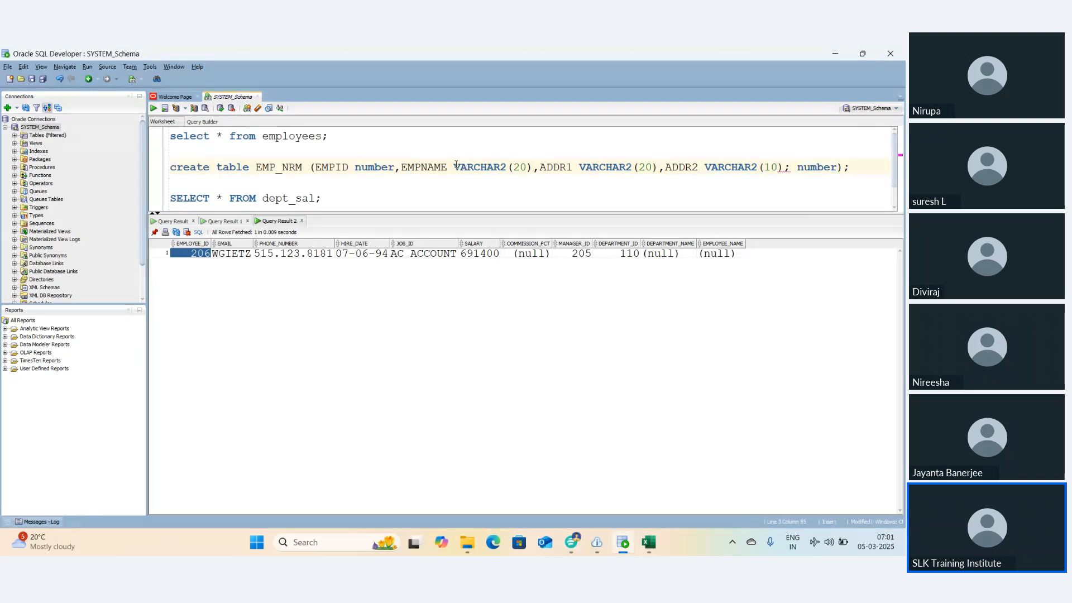
key(shift+End)
key(Delete)
Step: Run the EMP_NRM create statement, adding the missing closing parenthesis before the semicolon
key(ctrl+Return)
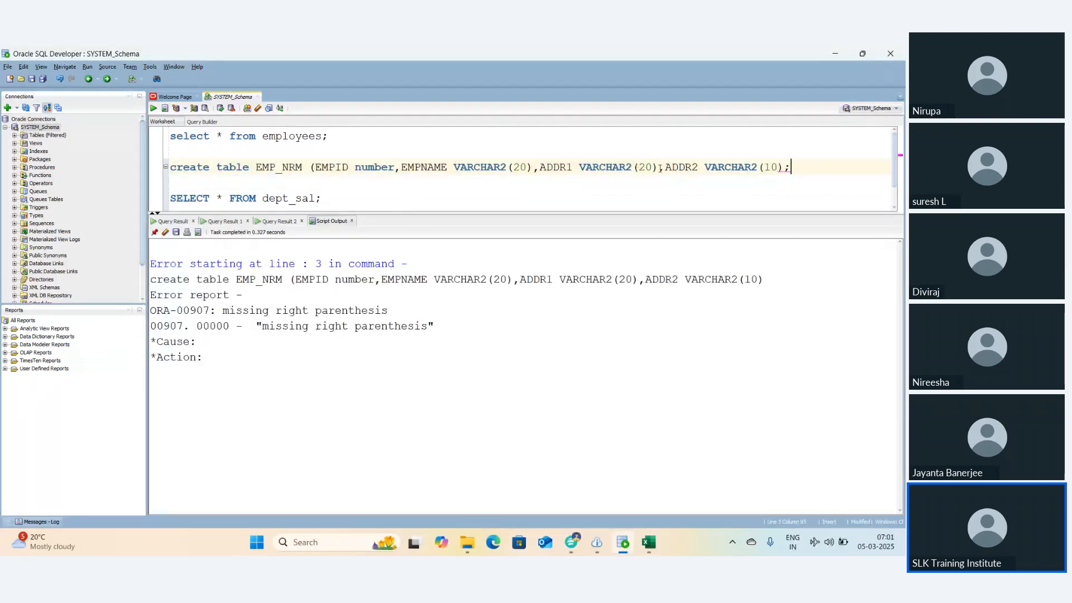
key(Left)
text())
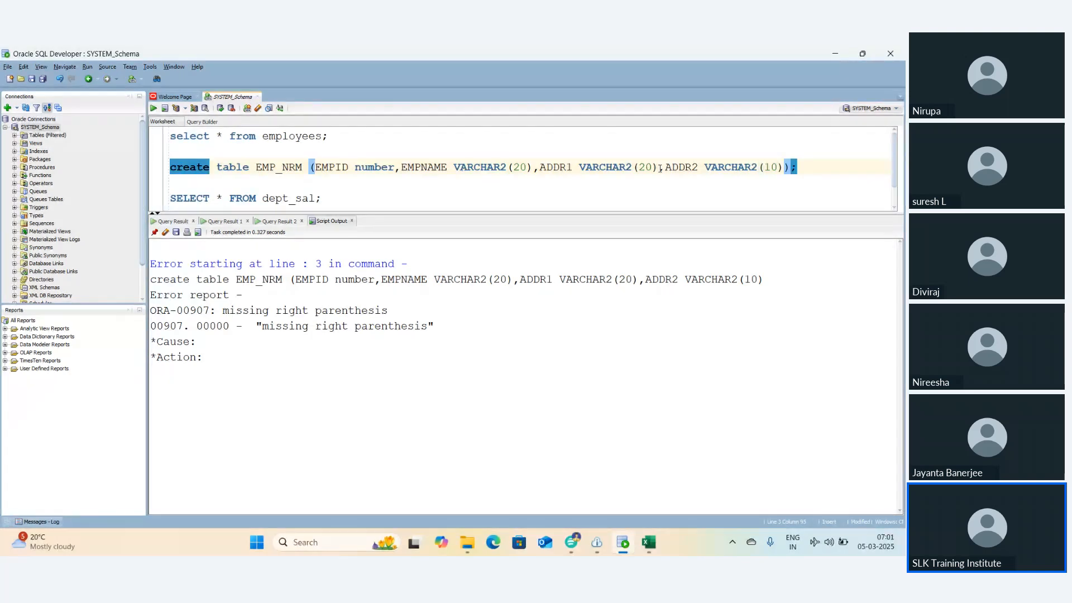
key(ctrl+Return)
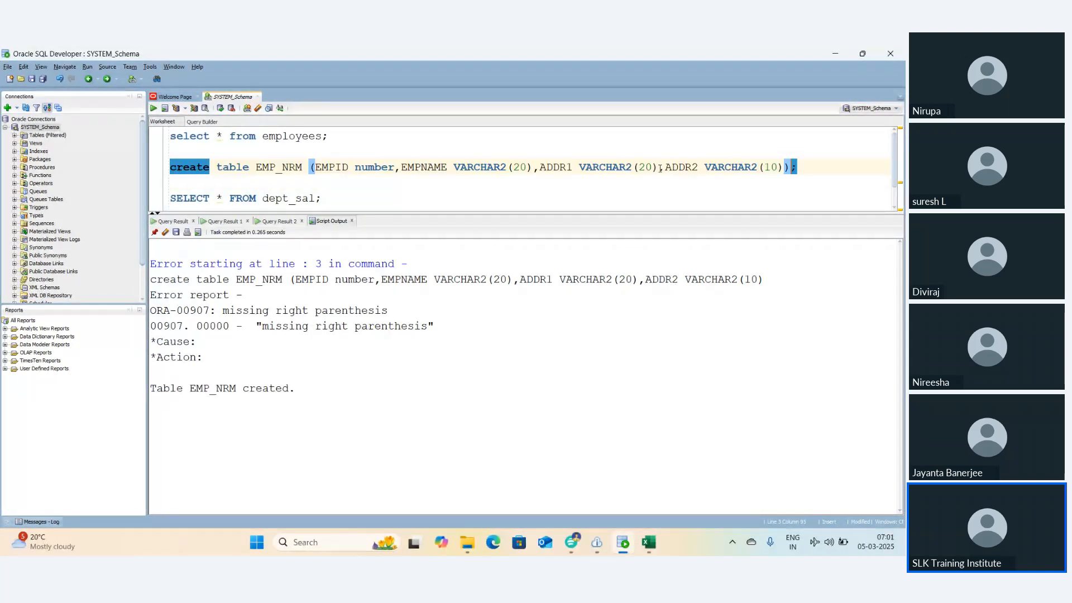
Step: Rework the statement to create EMP_NRM_TGT with a single ADDR VARCHAR2(20) column instead of ADDR1 and ADDR2, and run it
click(305, 167)
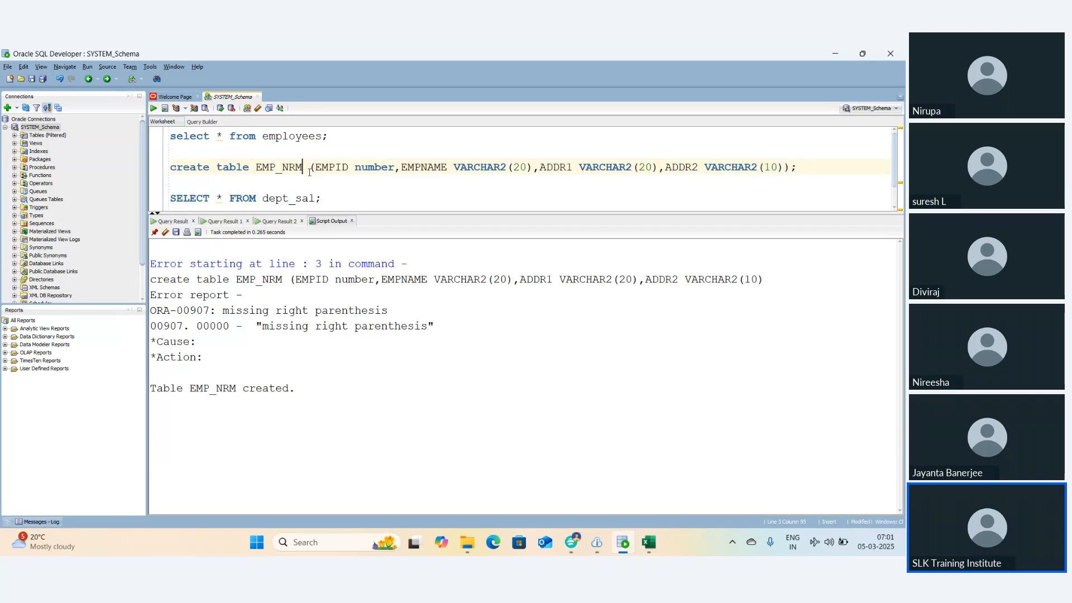
text(_TGT)
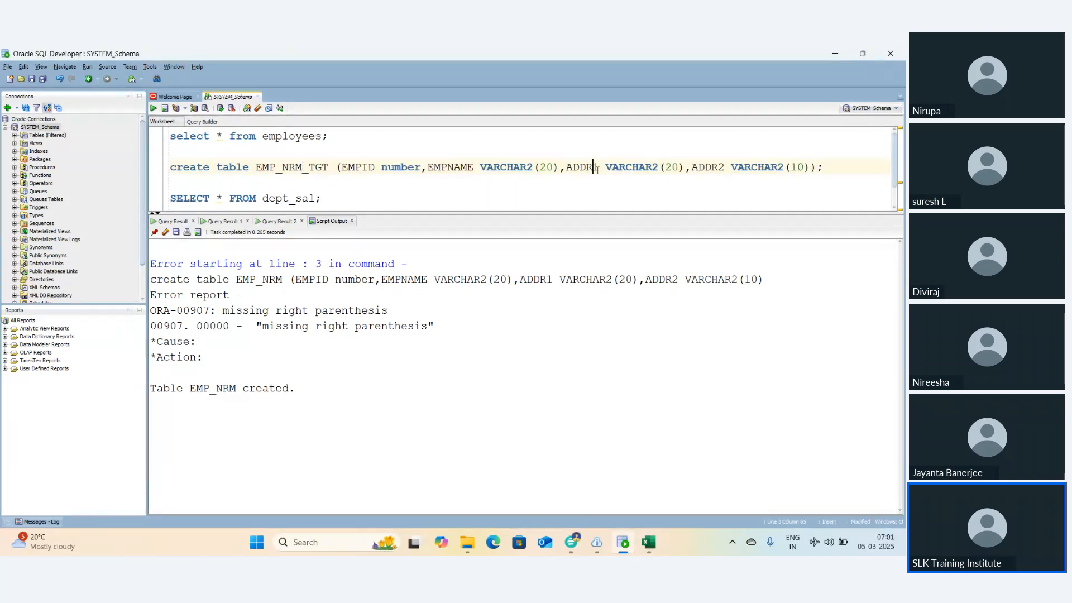
key(Delete)
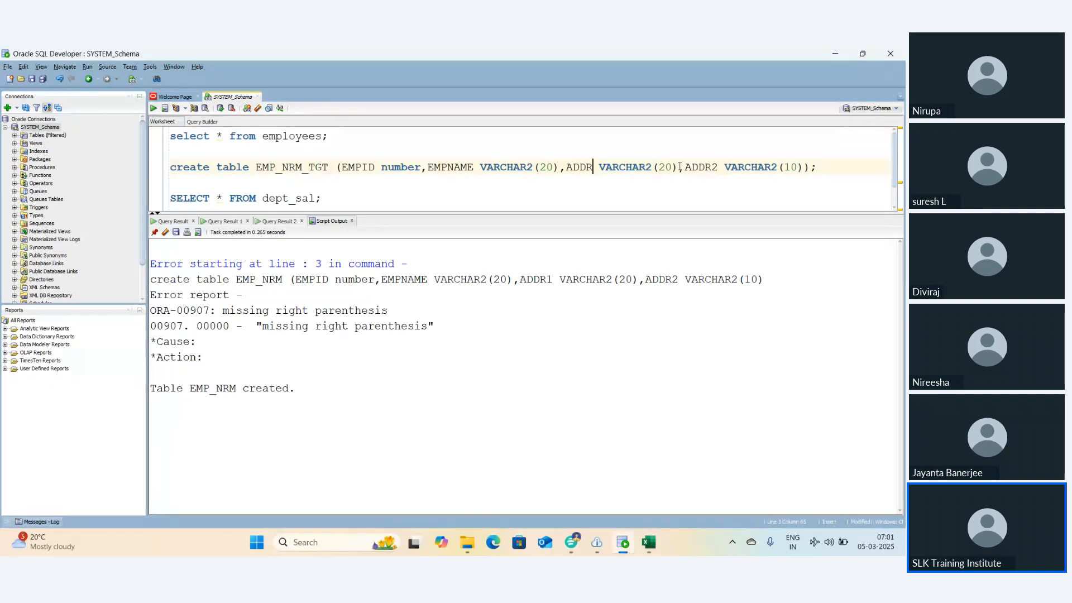
drag(680, 167, 798, 170)
key(Delete)
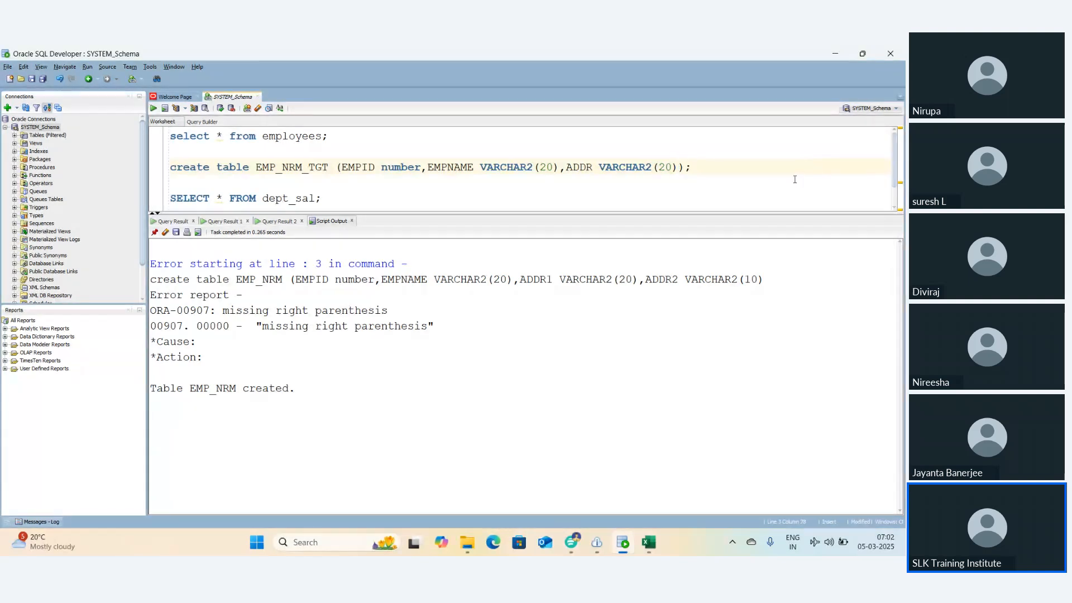
key(ctrl+Return)
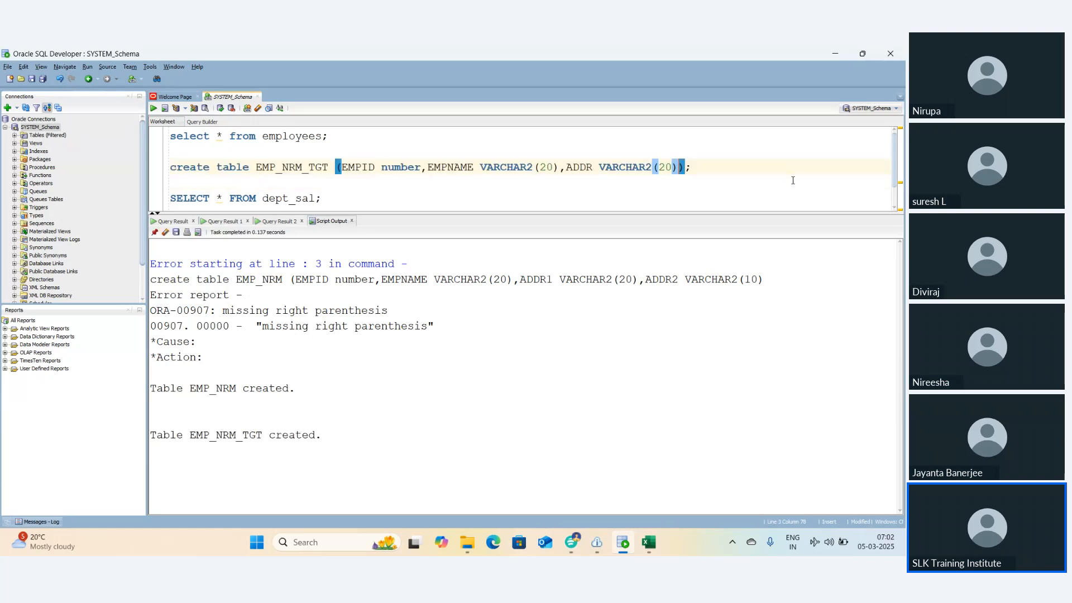
Step: Switch to the Zoho meeting, toggle the microphone, and return to SQL Developer
key(alt+Tab)
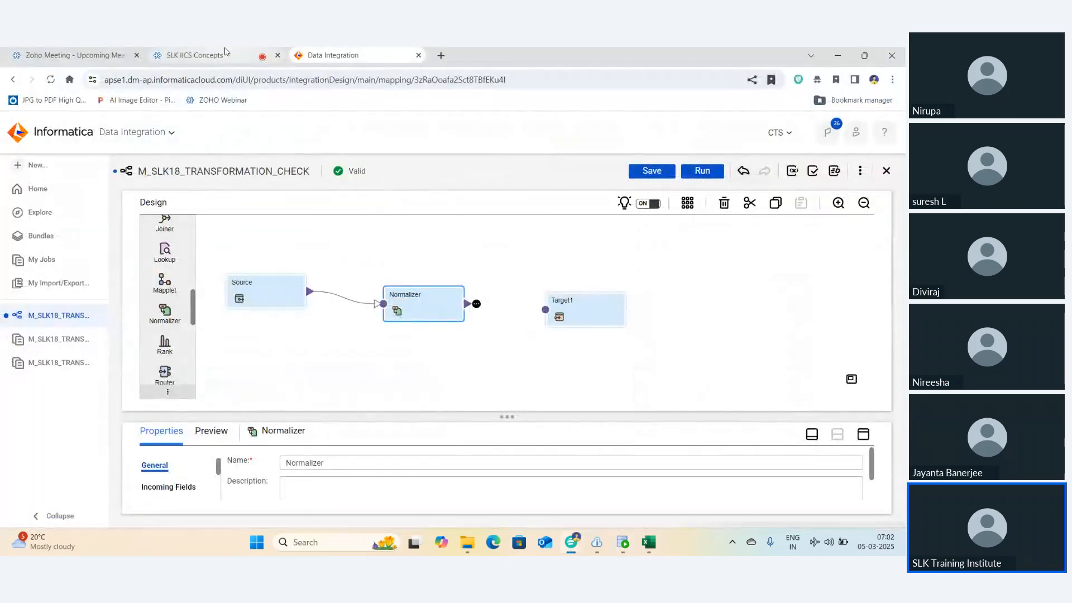
click(223, 55)
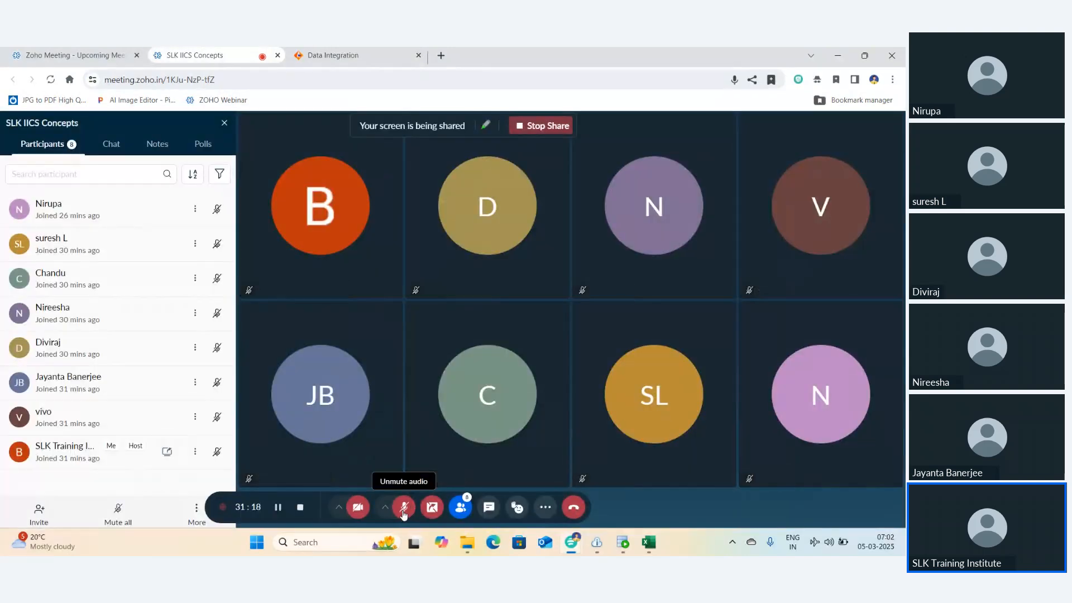
click(404, 507)
click(837, 55)
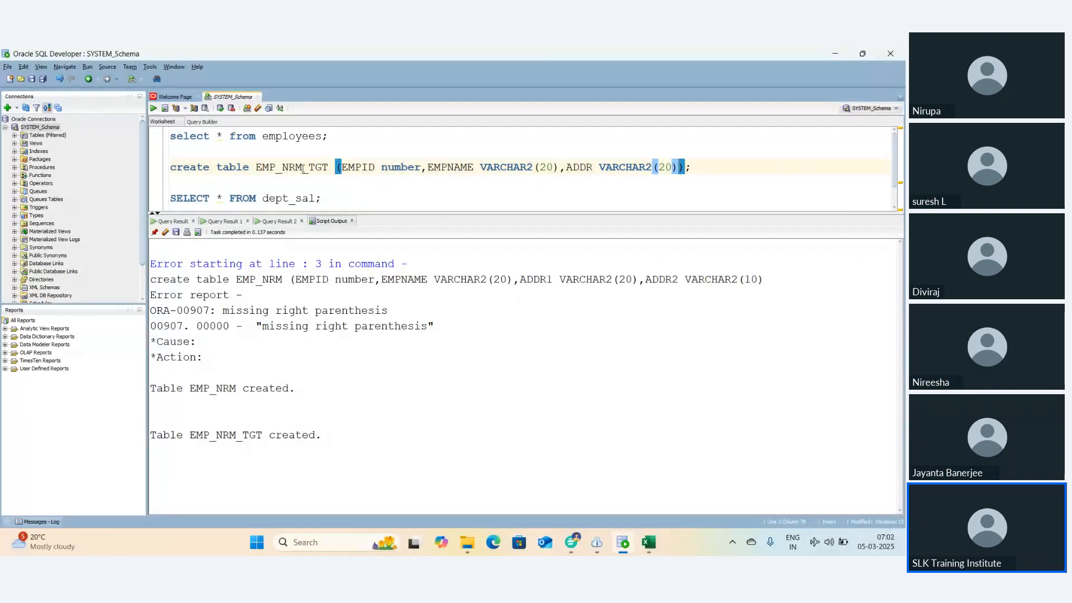
Step: Change the select statement to query all rows from EMP_NRM instead of employees and run it
mouse_move(304, 166)
mouse_down()
mouse_move(242, 167)
mouse_move(303, 166)
mouse_up()
click(277, 166)
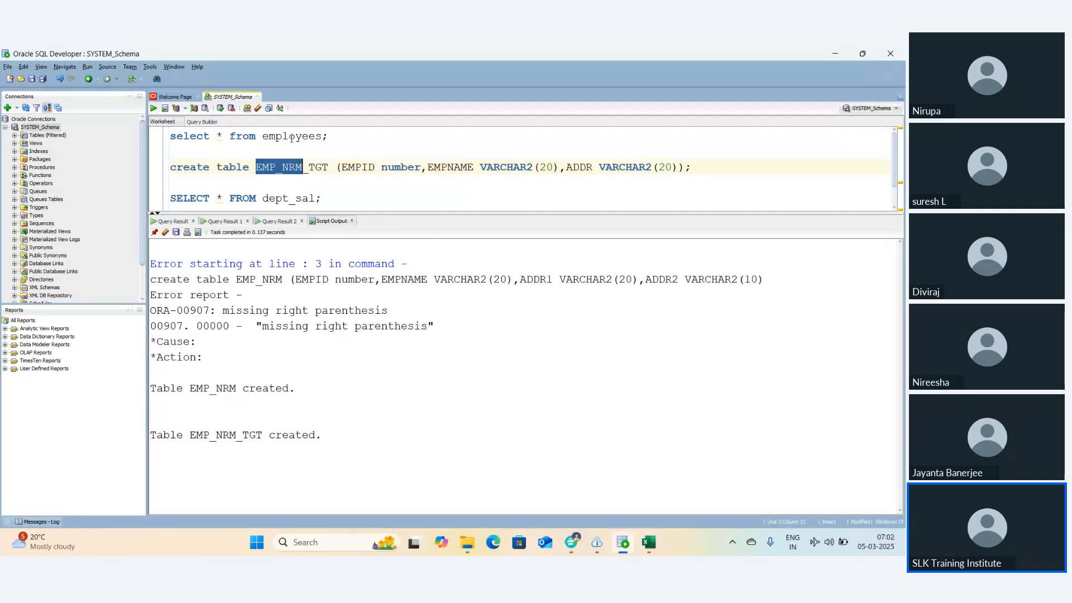
key(ctrl+c)
double_click(291, 136)
key(ctrl+v)
key(ctrl+Return)
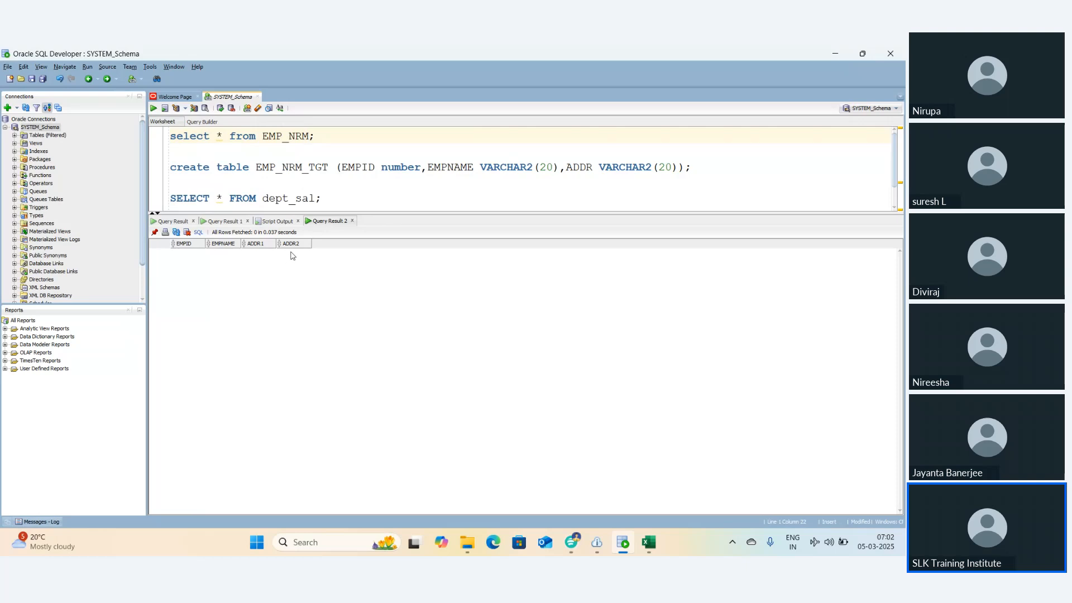
Step: Refresh the SYSTEM_Schema connection, expand its tables and open the data of EMP_NRM
click(47, 128)
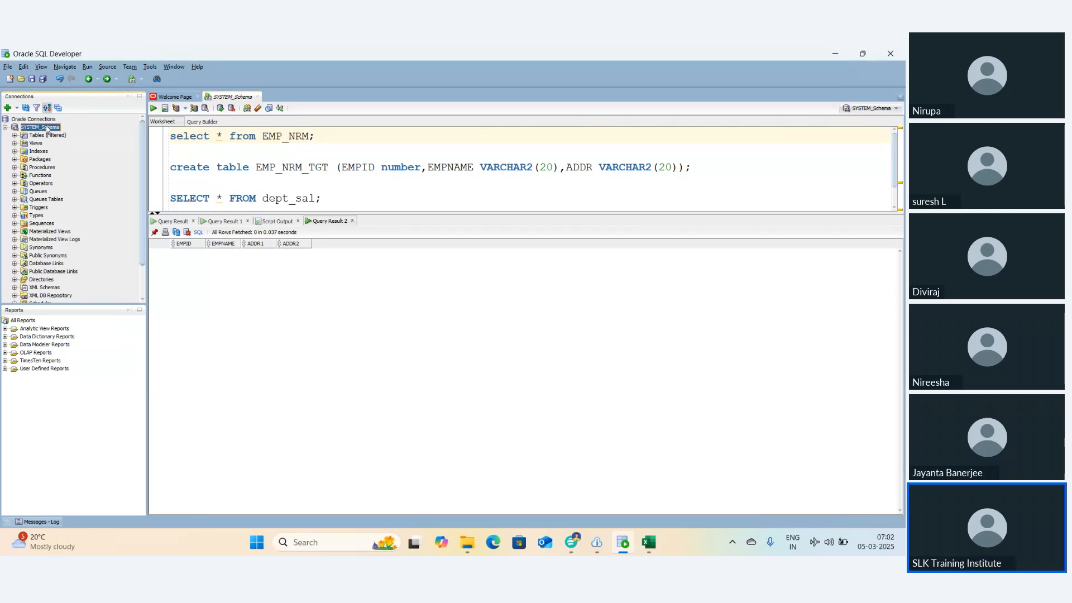
click(27, 110)
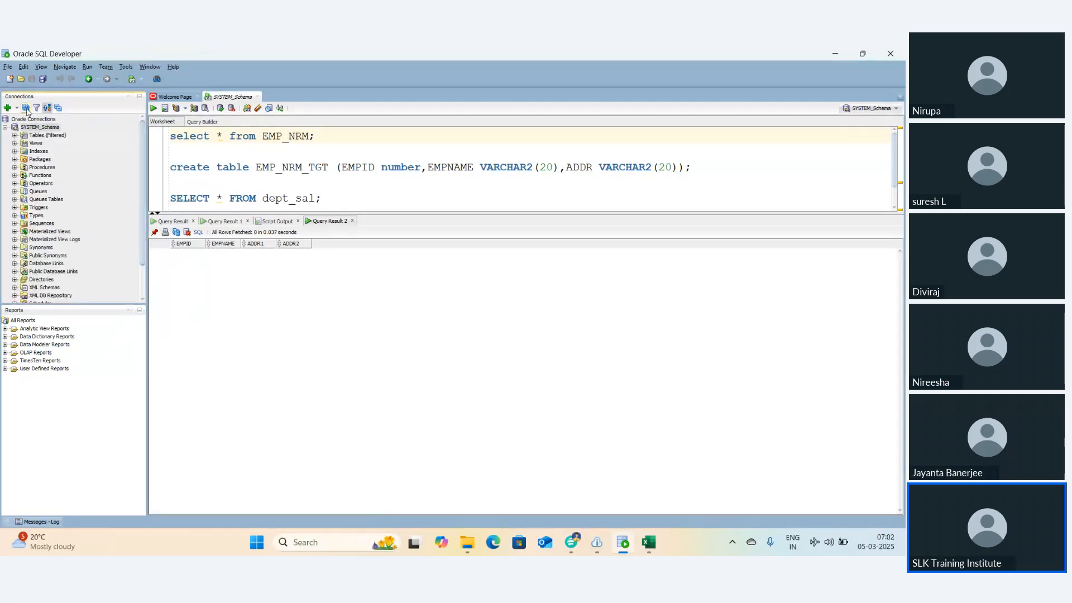
click(14, 135)
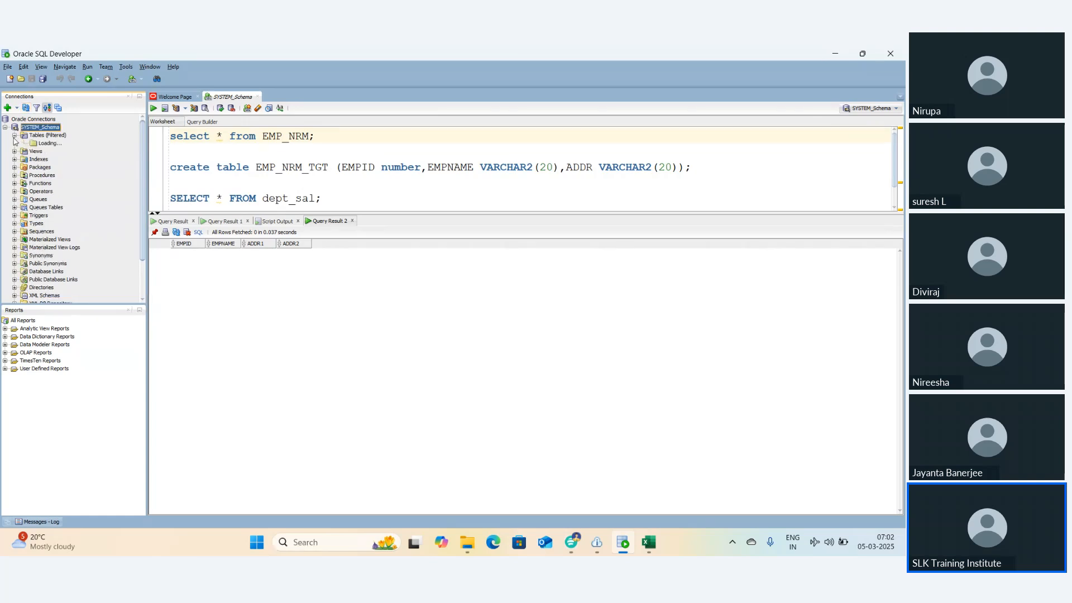
scroll(99, 241, down, 2)
click(58, 239)
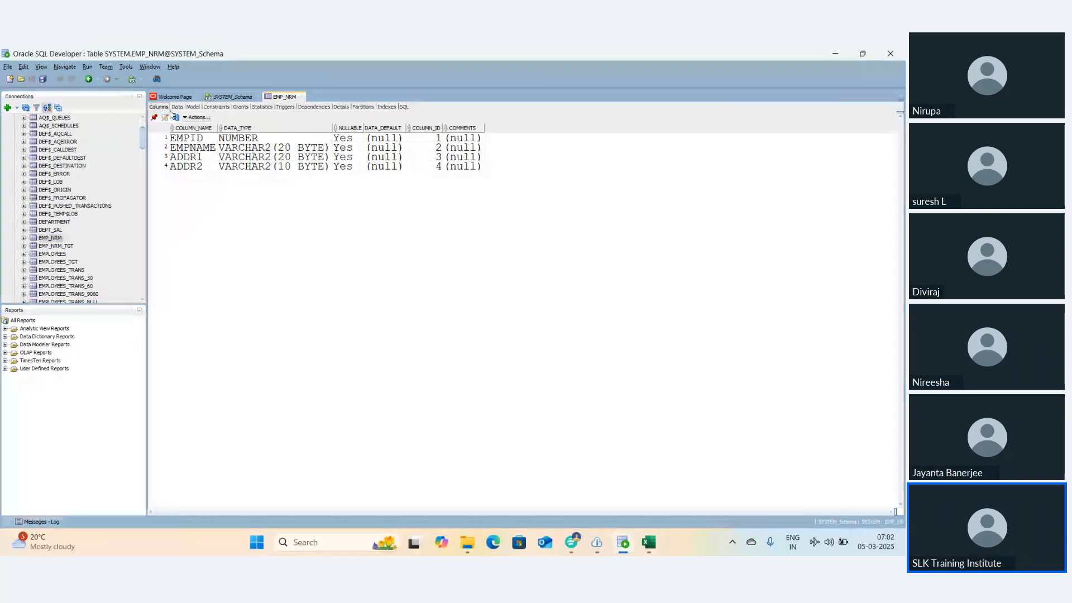
click(177, 108)
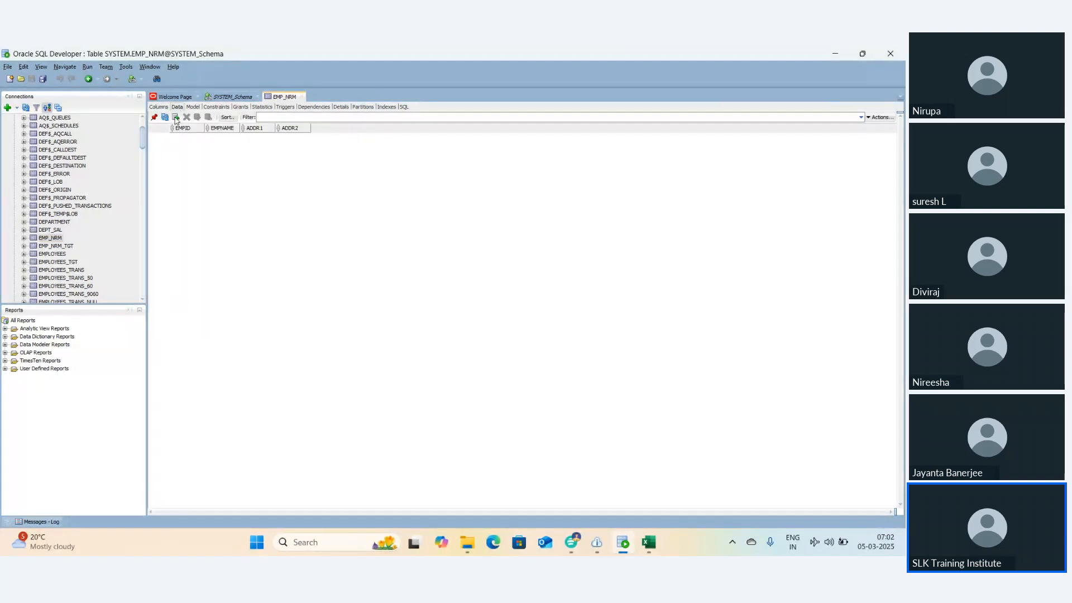
Step: Insert an EMP_NRM row with EMPID 10, the employee's first name, ADDR1 HYD and ADDR2 BLR, and commit it
click(178, 118)
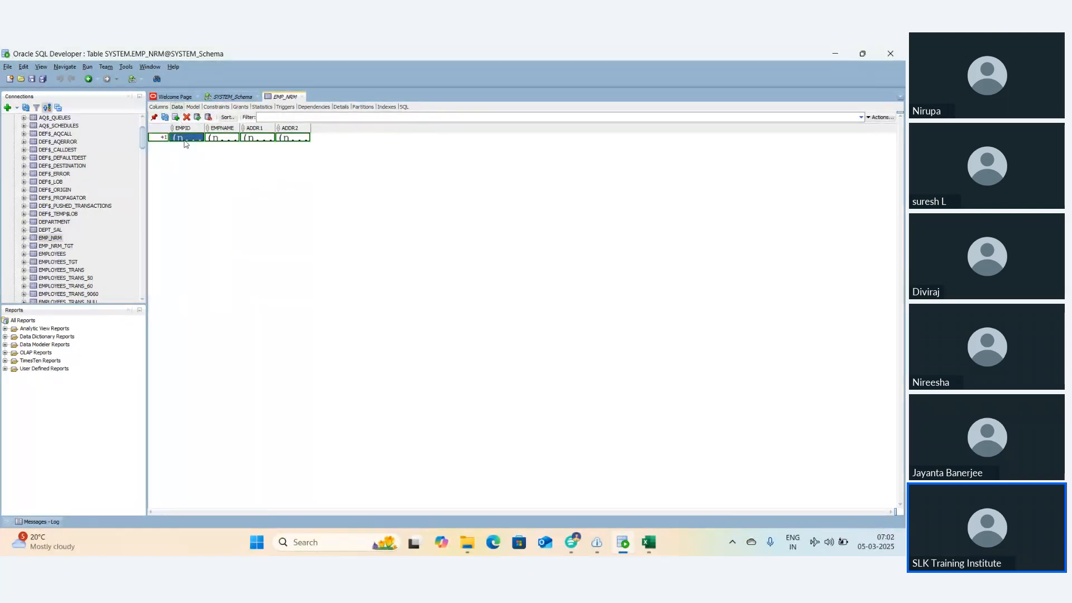
click(185, 143)
text(10BHASKA)
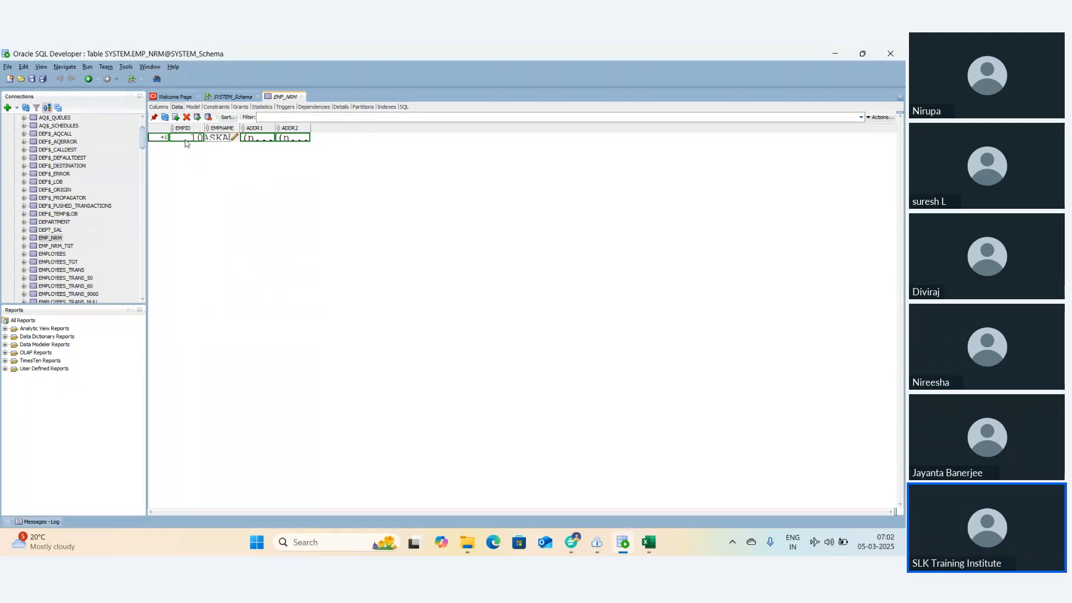
text(R)
click(255, 138)
text(HYD)
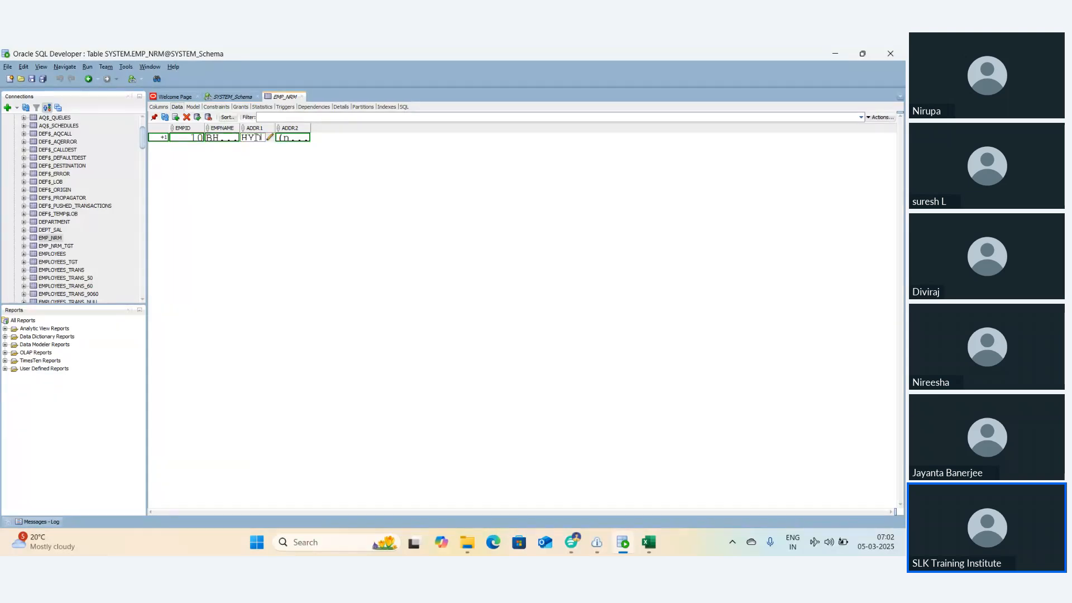
key(Tab)
text(B)
key(Return)
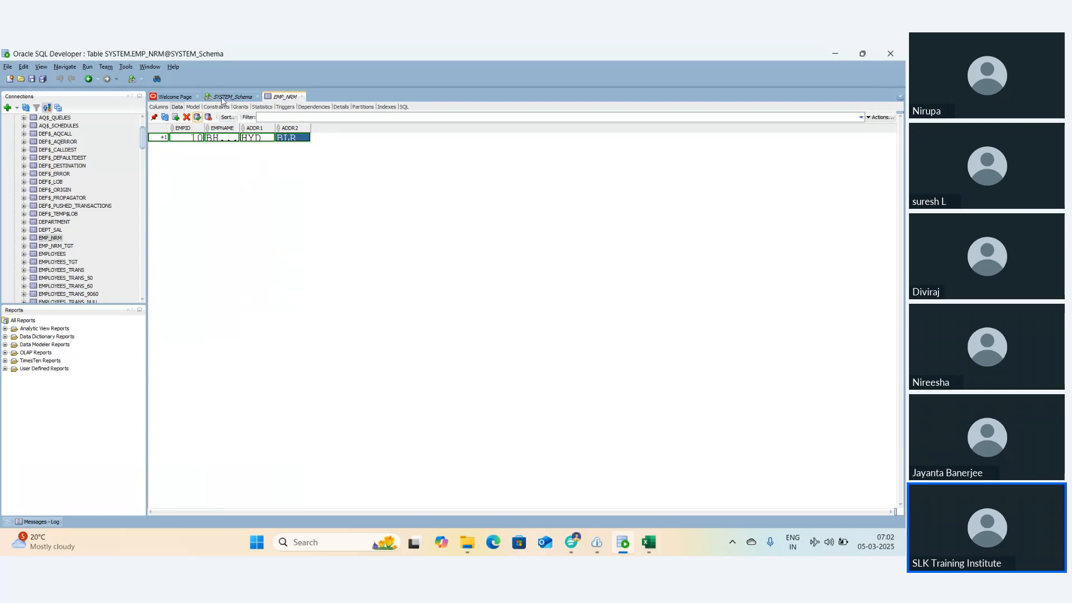
key(F11)
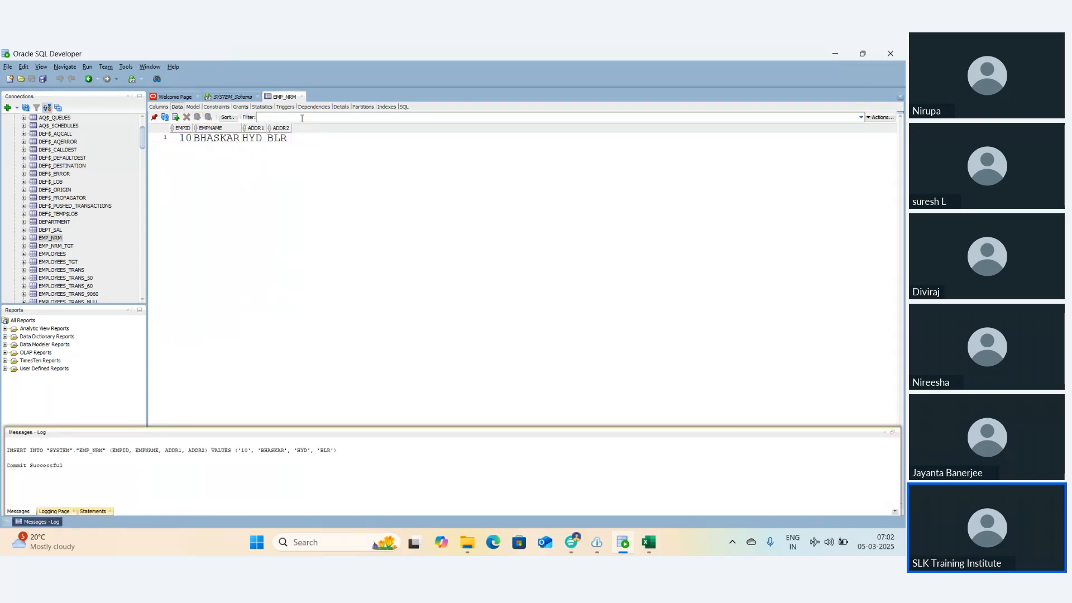
Step: View the data of EMP_NRM_TGT and compare it with the data of EMP_NRM
click(63, 246)
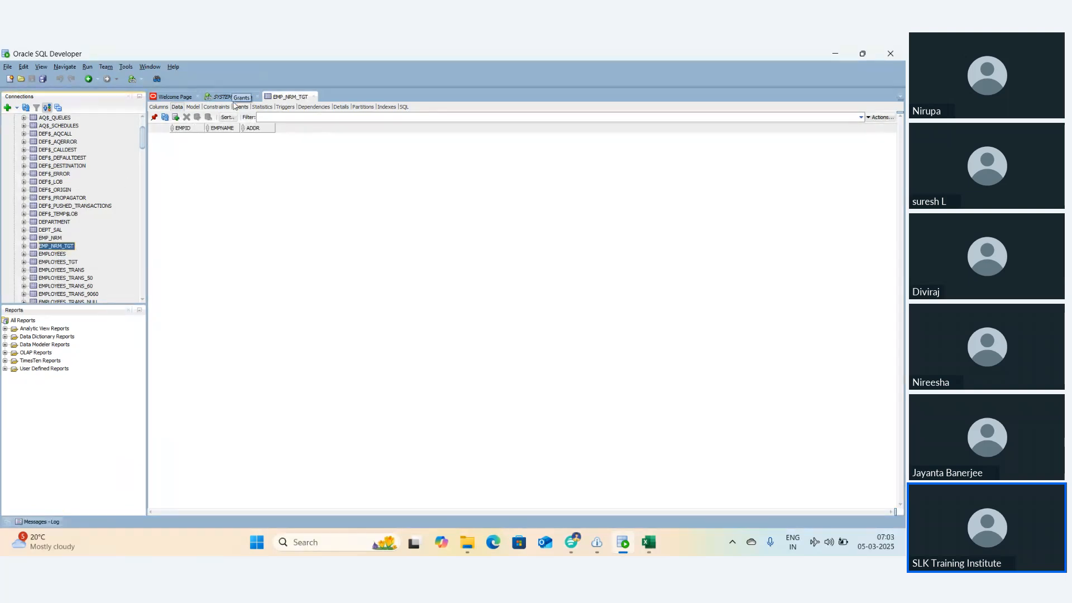
click(51, 237)
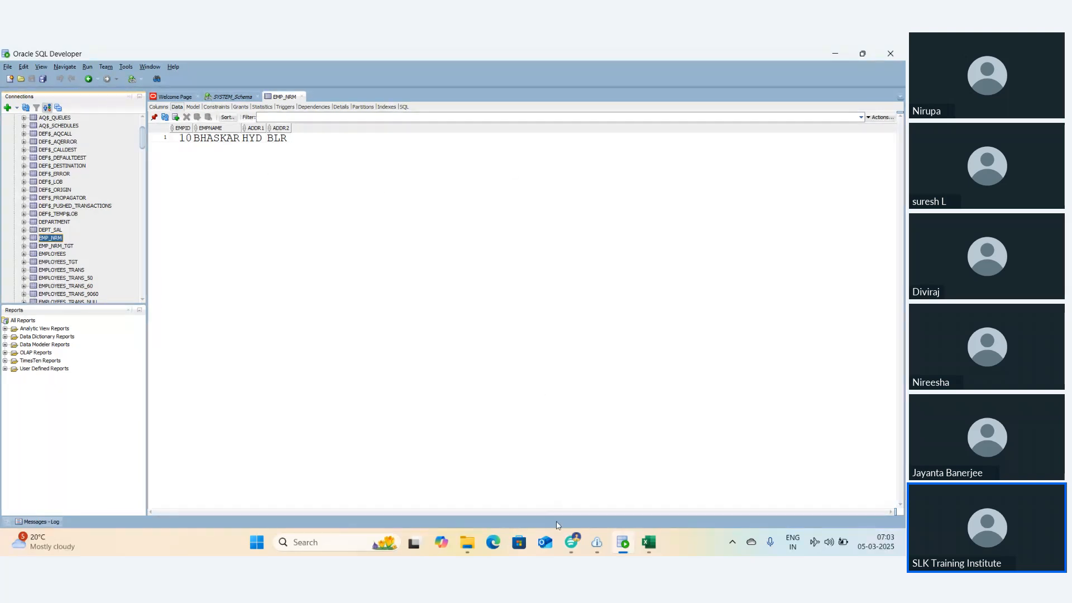
Step: Switch to the Informatica Data Integration mapping in the browser and move the Normalizer slightly up on the canvas
mouse_move(571, 542)
click(516, 475)
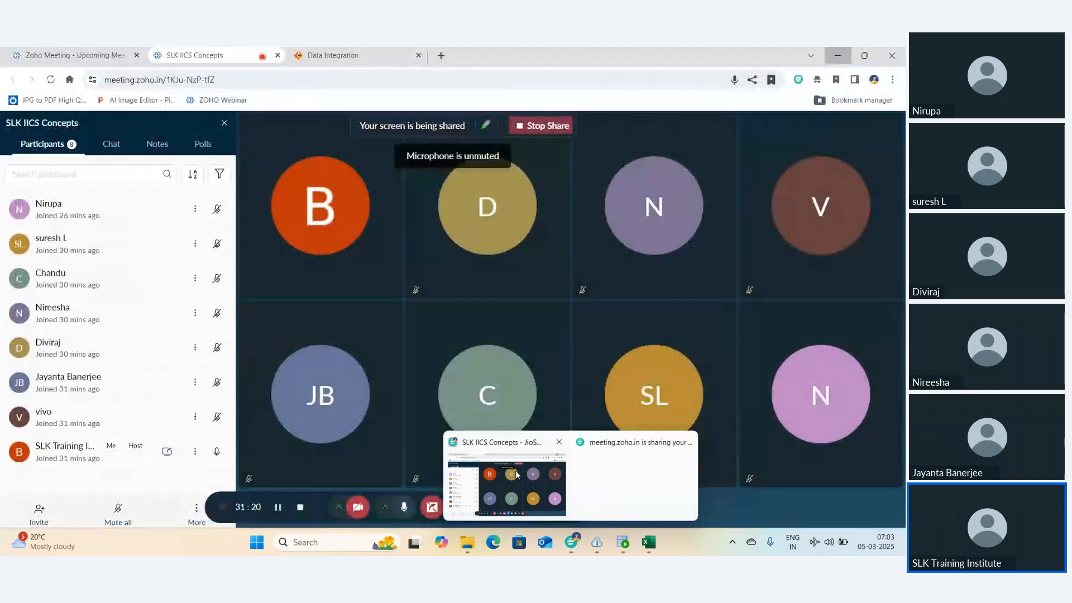
click(334, 55)
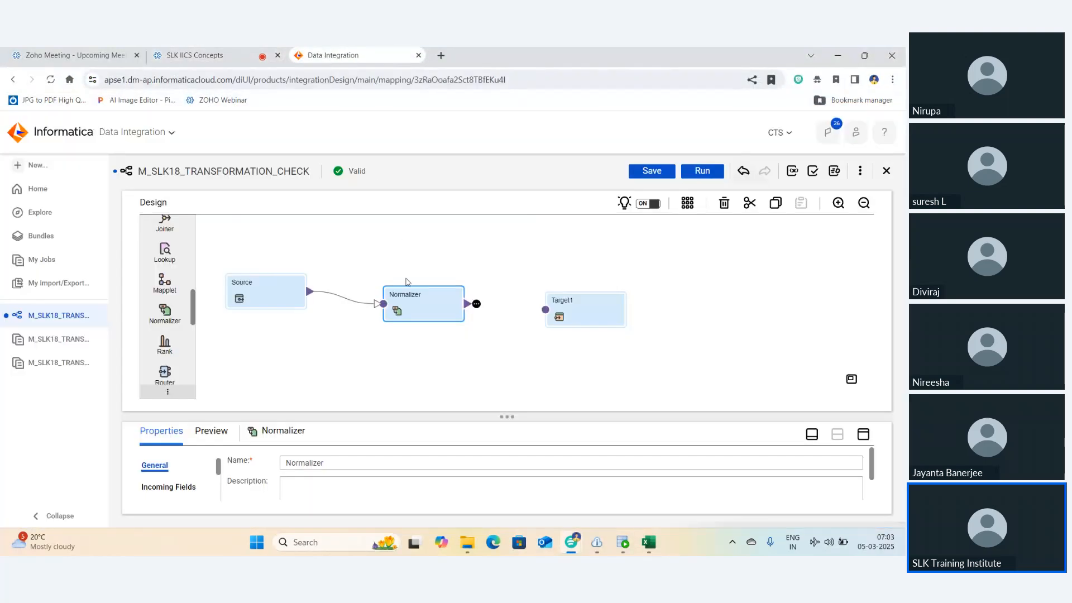
drag(424, 304, 425, 285)
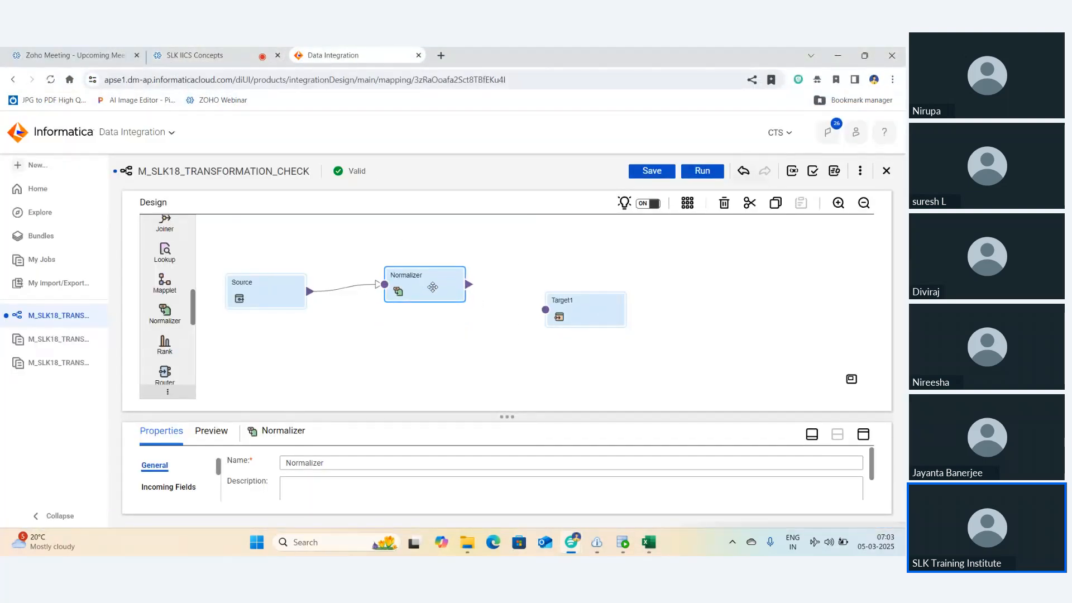
click(812, 435)
click(180, 278)
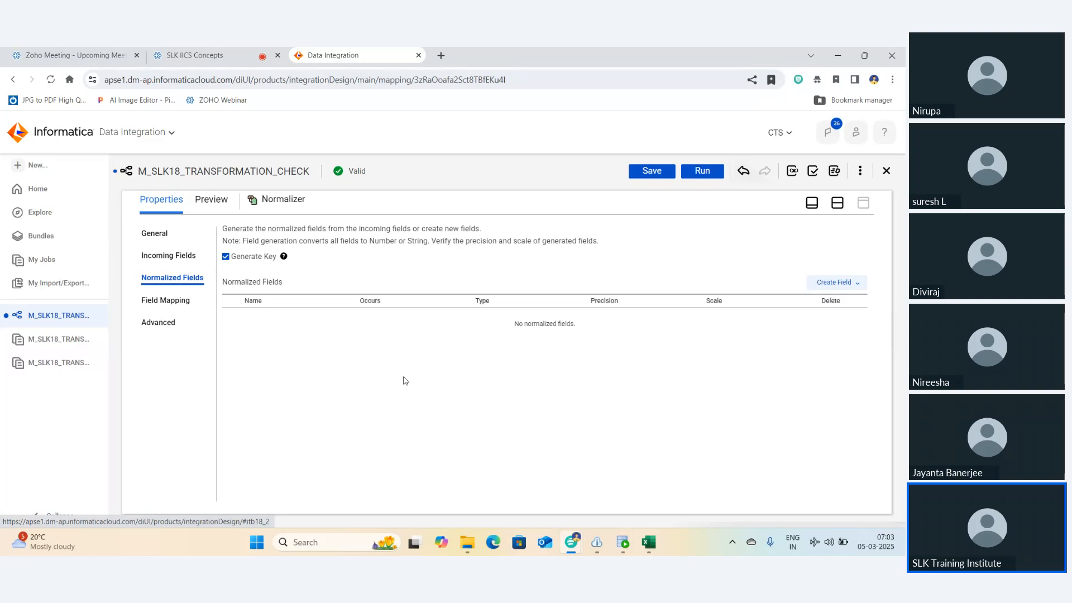
click(825, 285)
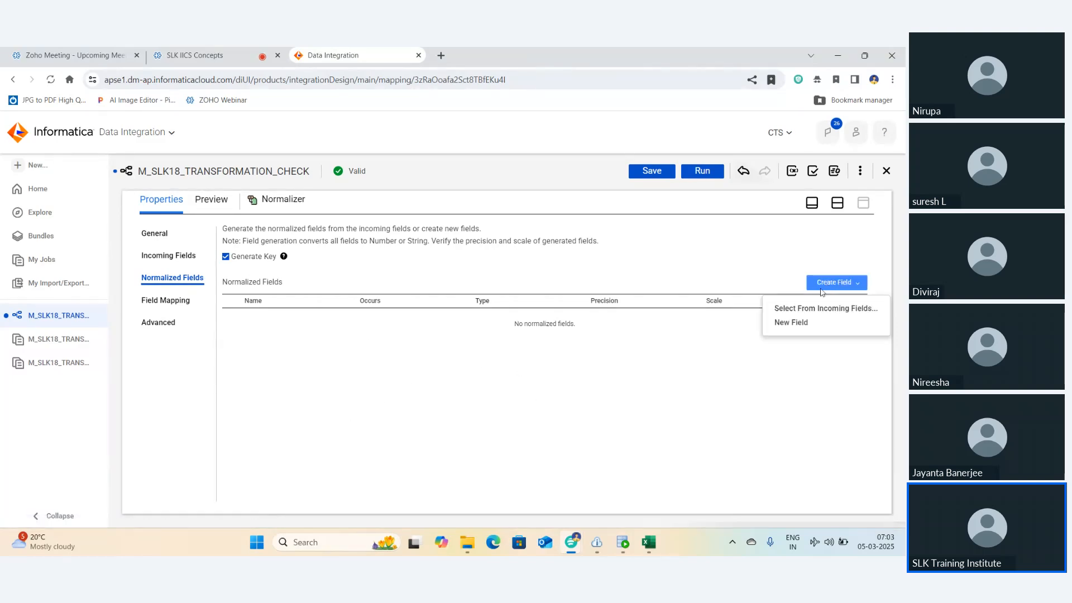
click(794, 310)
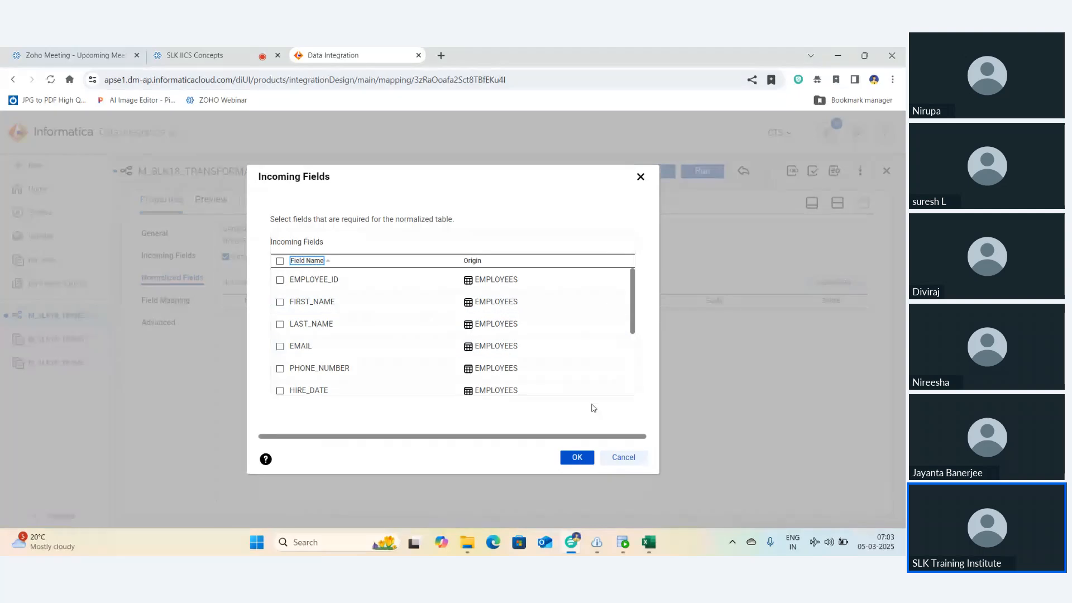
click(634, 457)
click(836, 203)
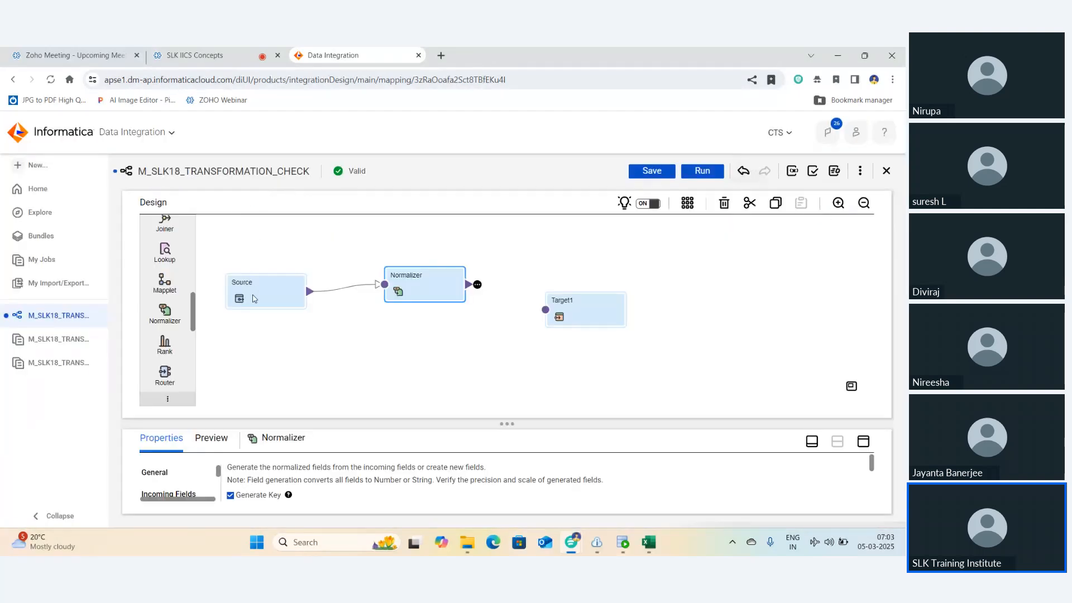
Step: Open the Source transformation's connection and object settings in the enlarged properties view
click(300, 307)
click(863, 441)
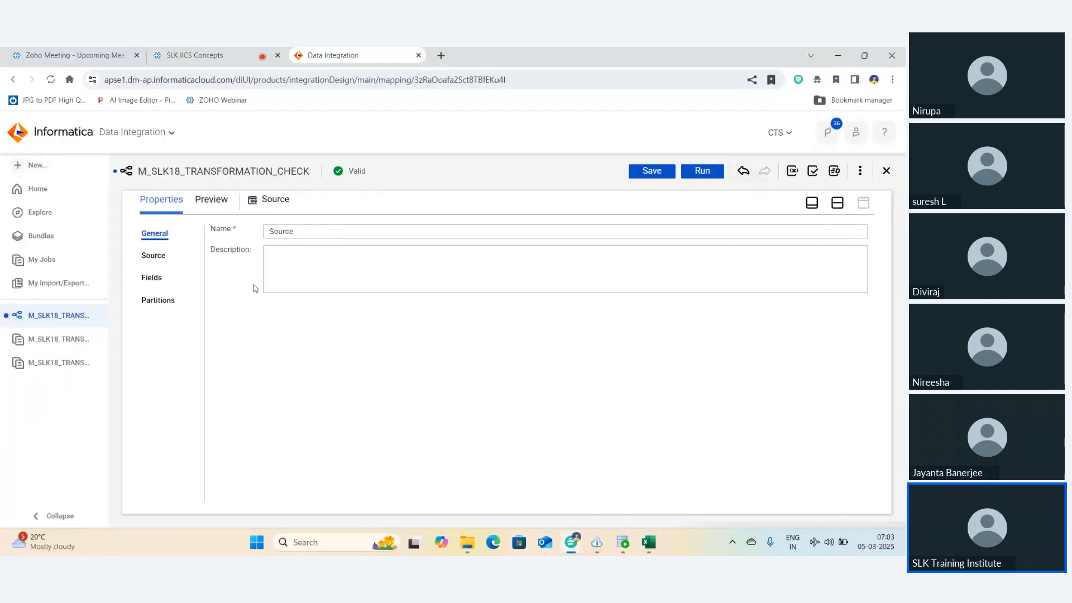
click(155, 260)
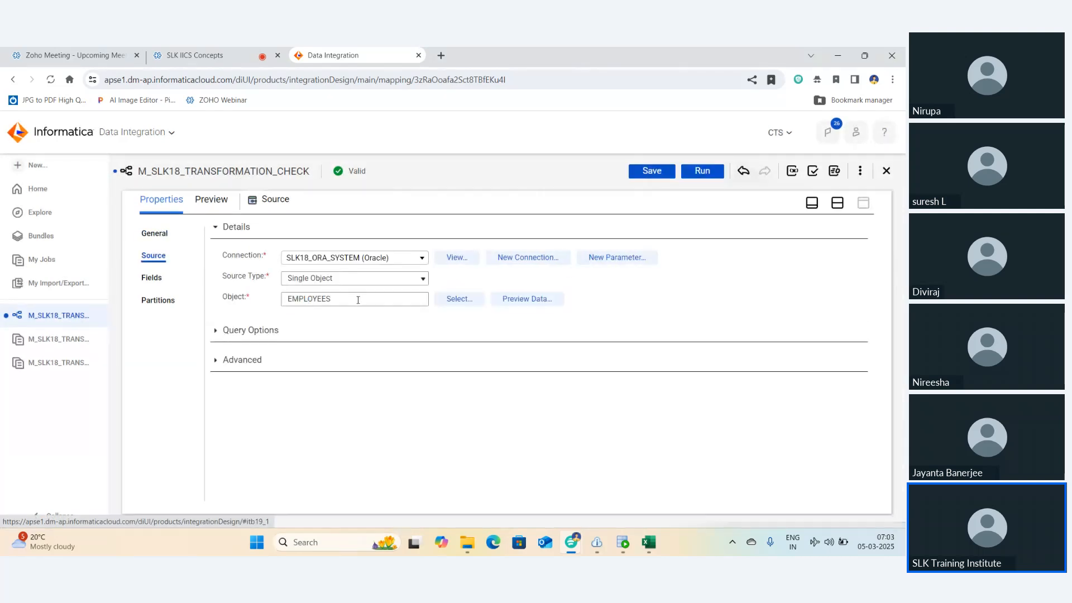
drag(358, 300, 304, 299)
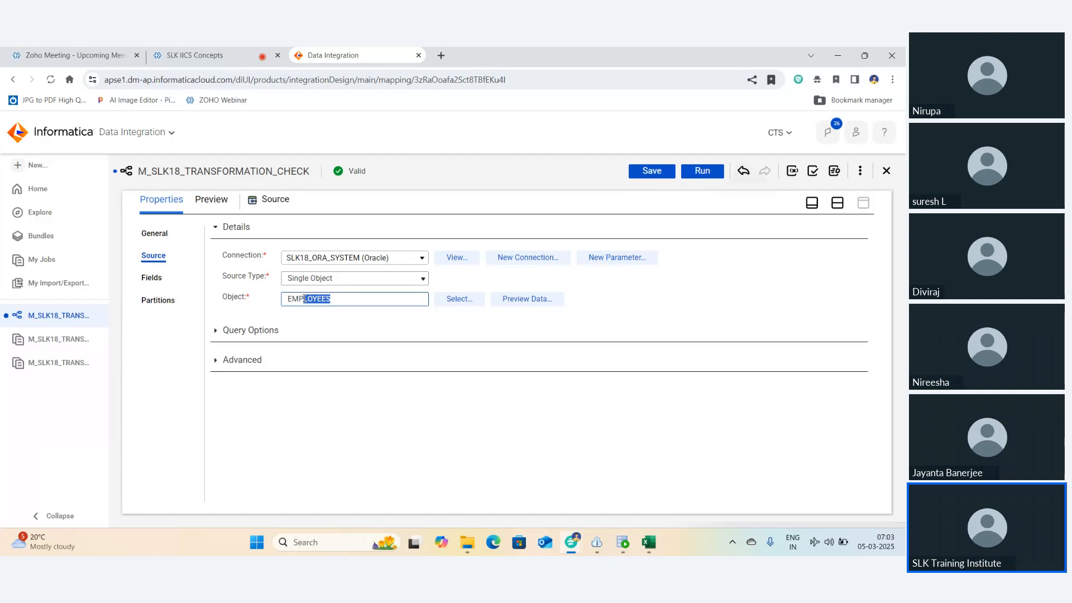
key(BackSpace)
click(450, 299)
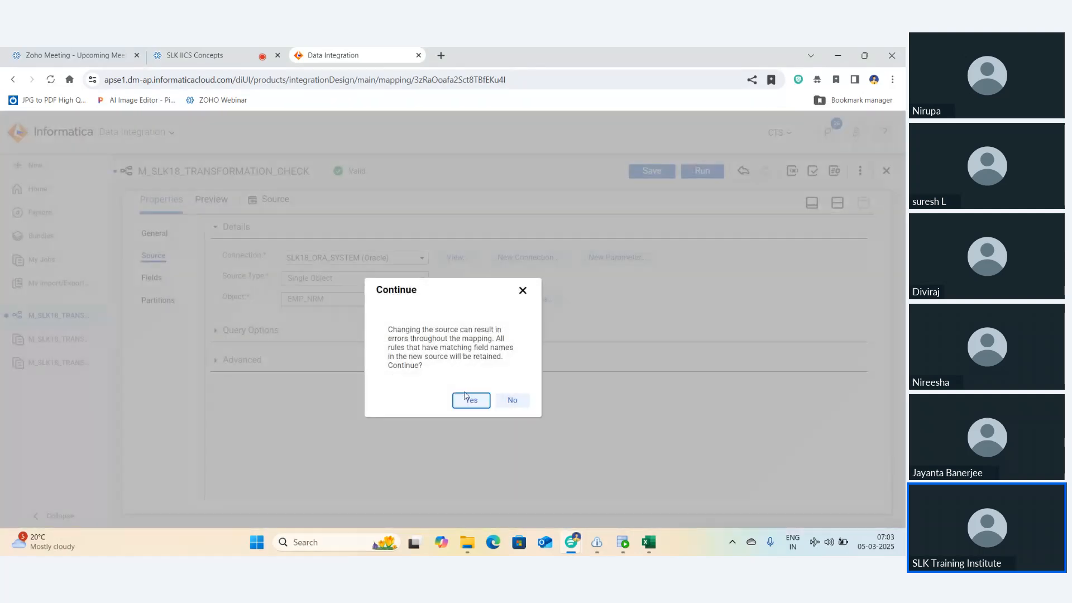
click(511, 400)
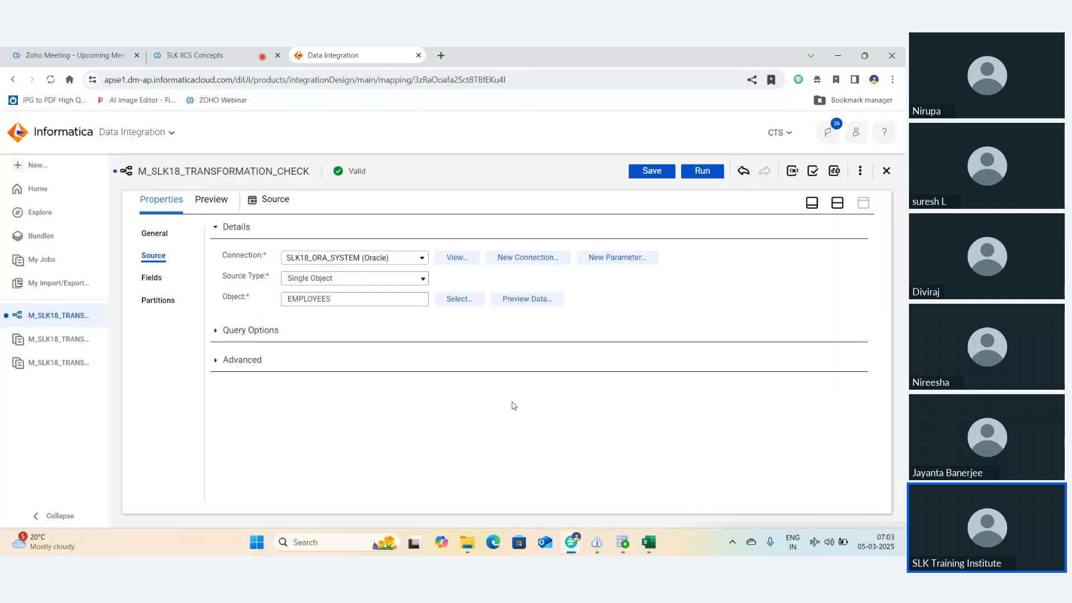
click(154, 278)
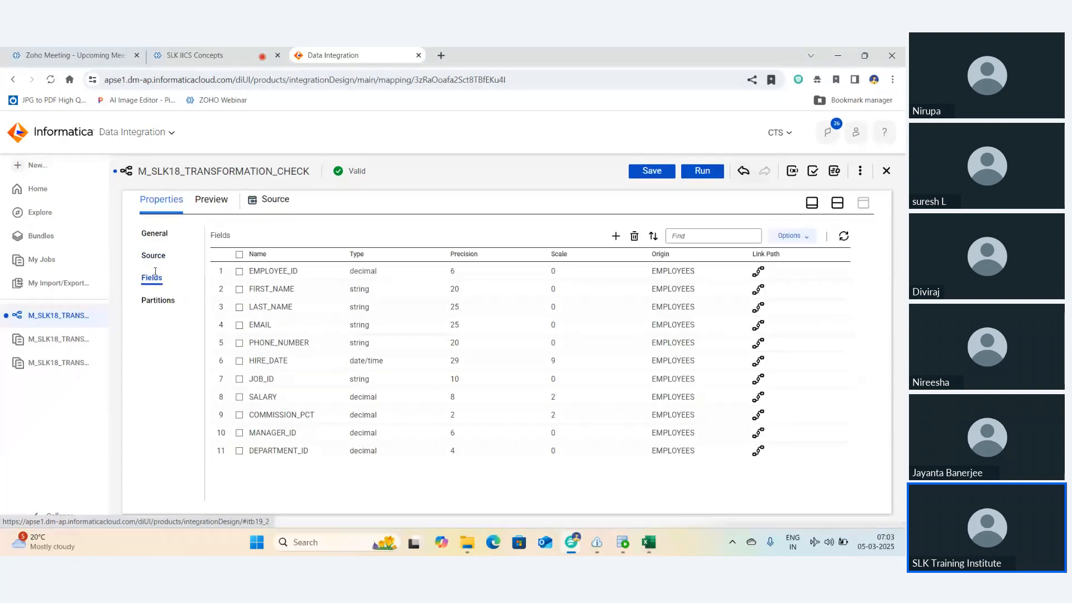
Step: Search for EMP_NRM, set it as the source object, accept the source change and check its fields
click(154, 255)
click(459, 299)
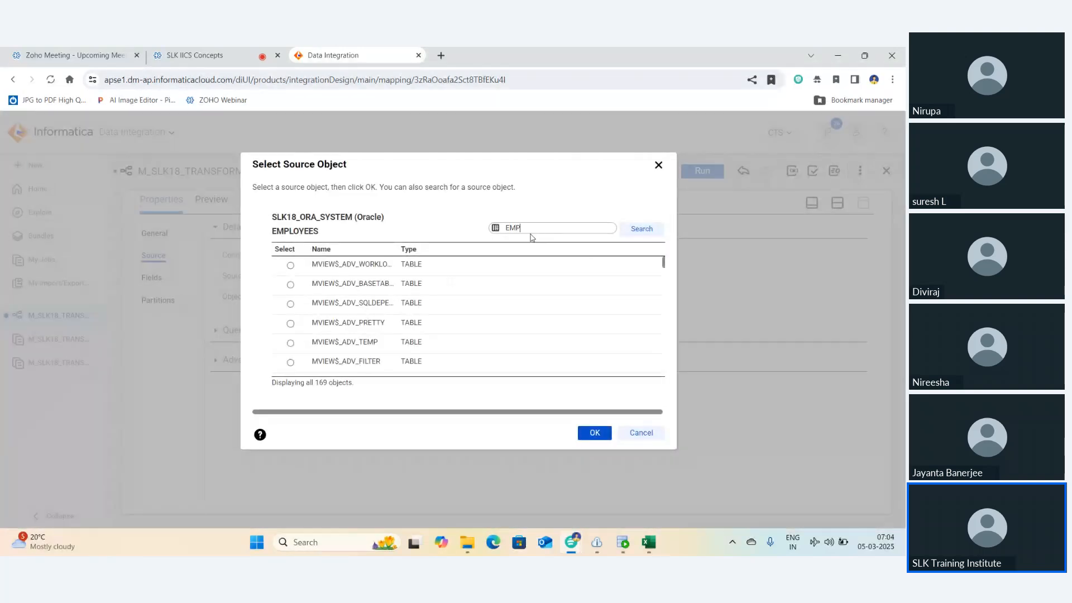
key(Return)
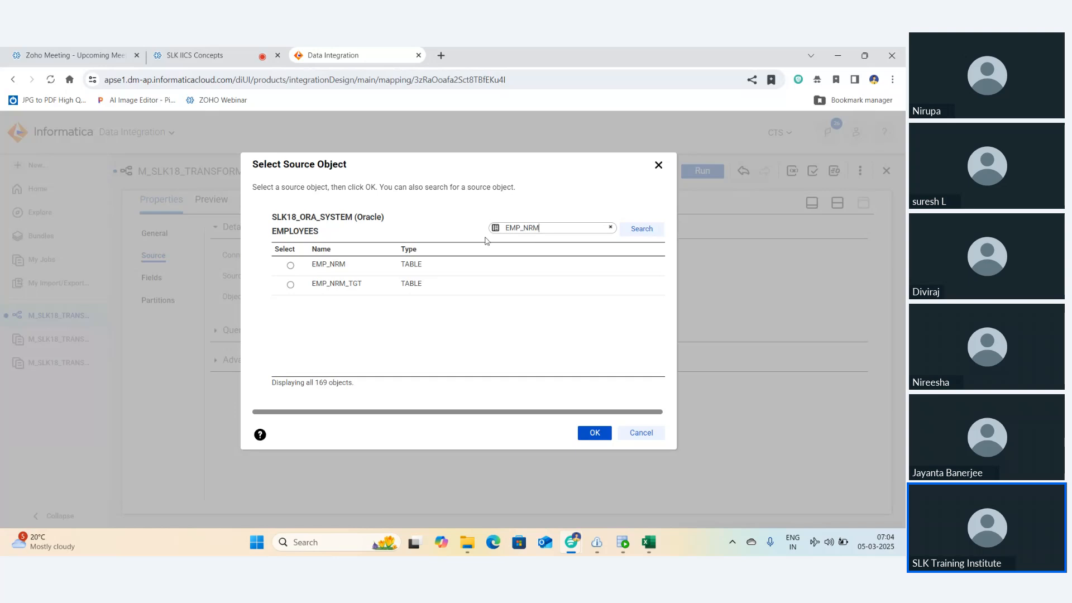
click(384, 266)
click(596, 434)
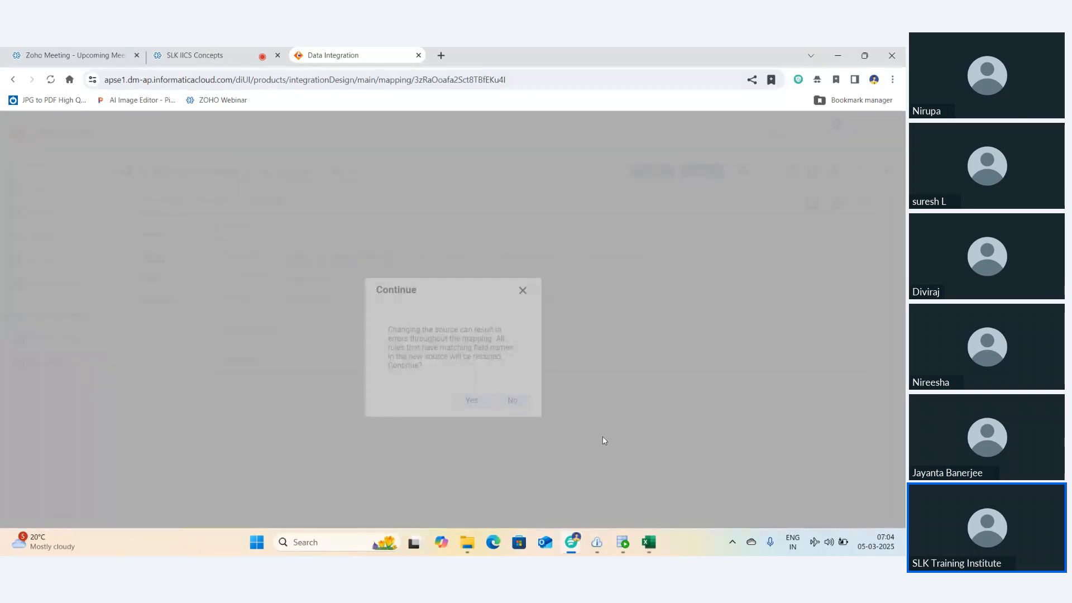
click(472, 400)
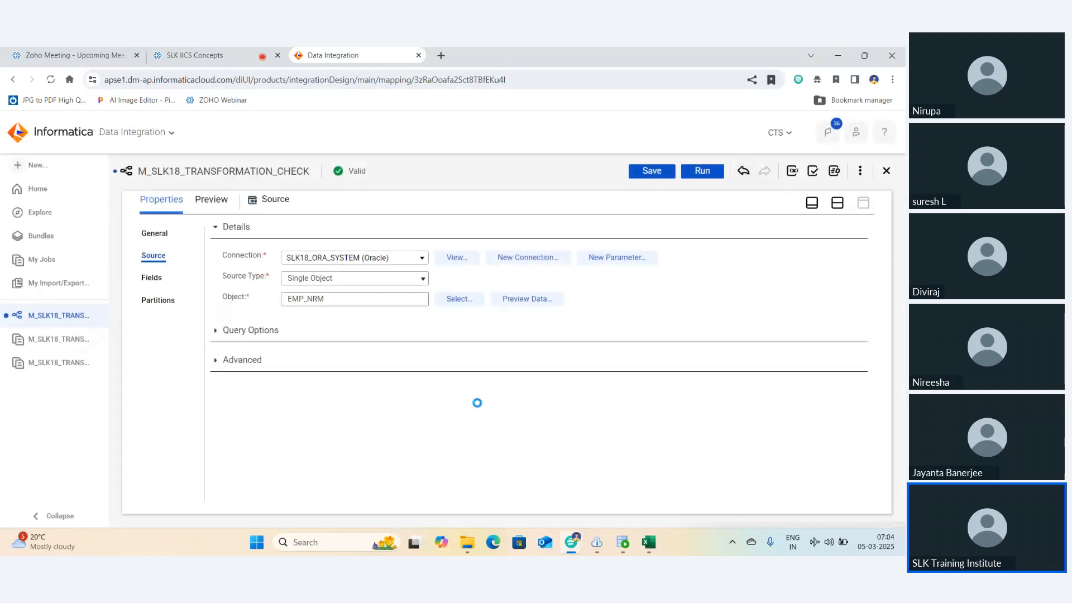
click(152, 278)
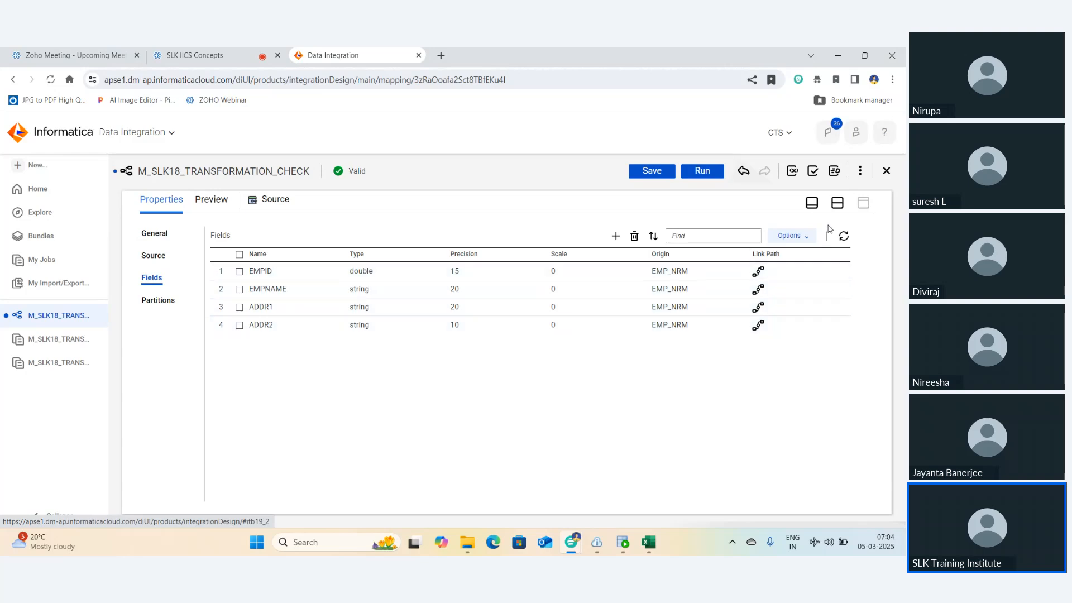
Step: Add the incoming fields EMPID and EMPNAME to the Normalizer's normalized fields, leaving out ADDR1 and ADDR2
click(836, 203)
click(431, 291)
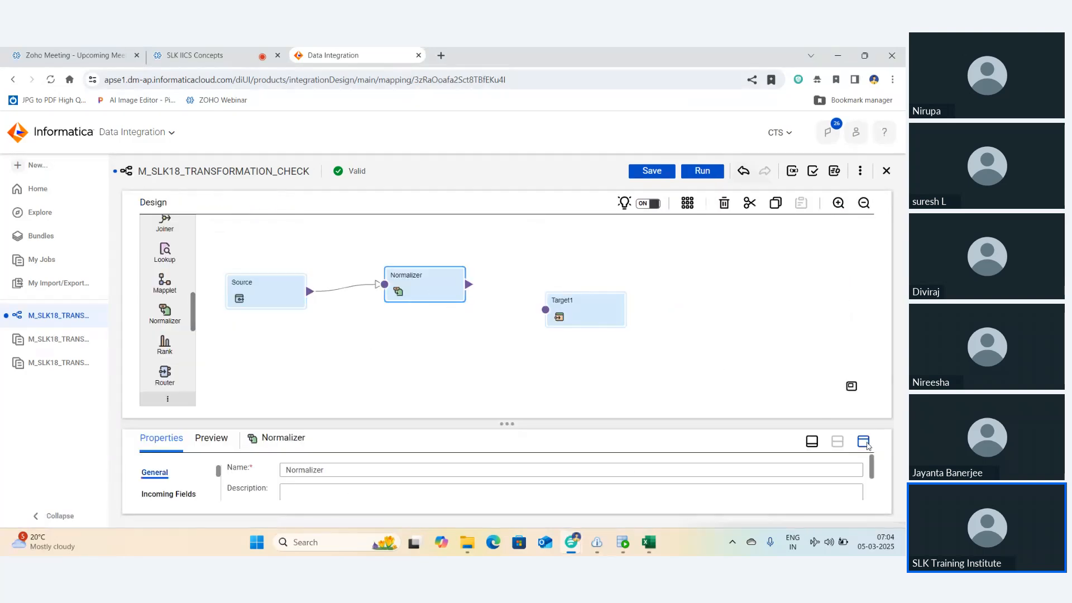
click(863, 441)
click(173, 277)
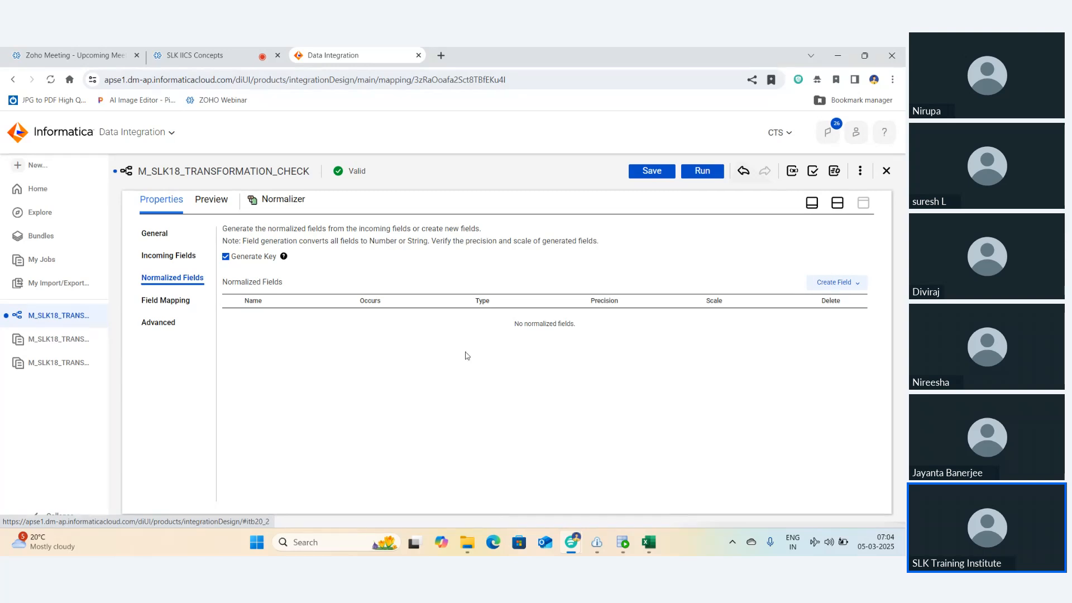
click(834, 282)
click(816, 308)
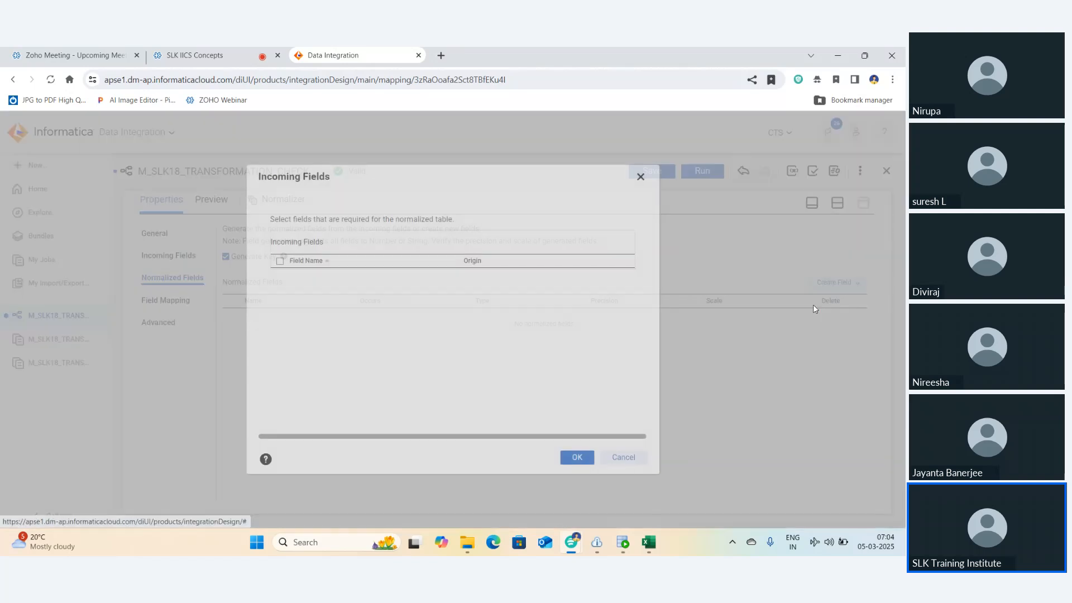
click(279, 279)
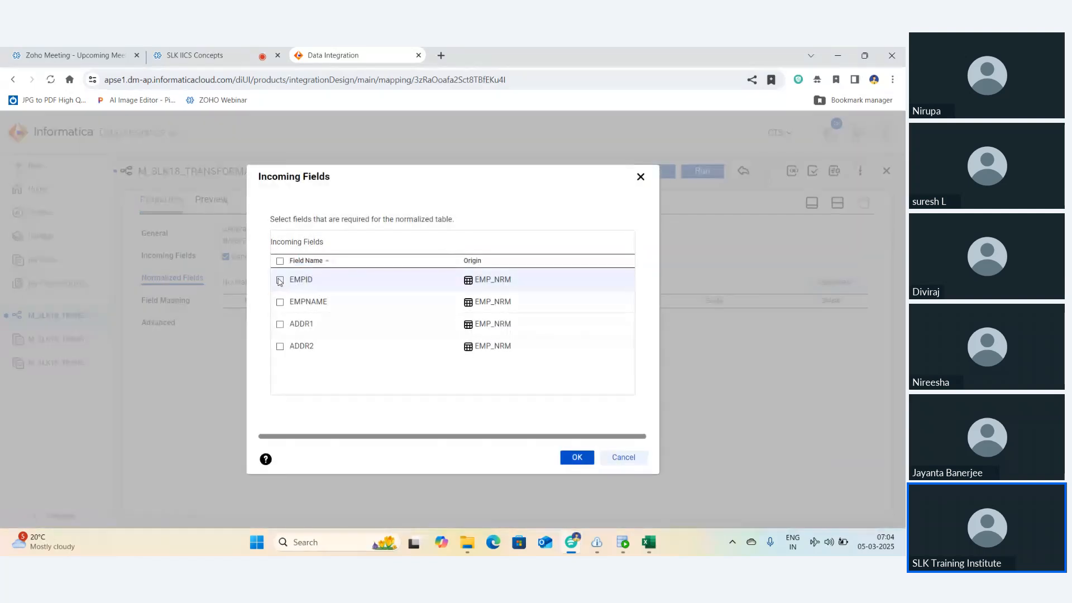
click(280, 302)
click(280, 324)
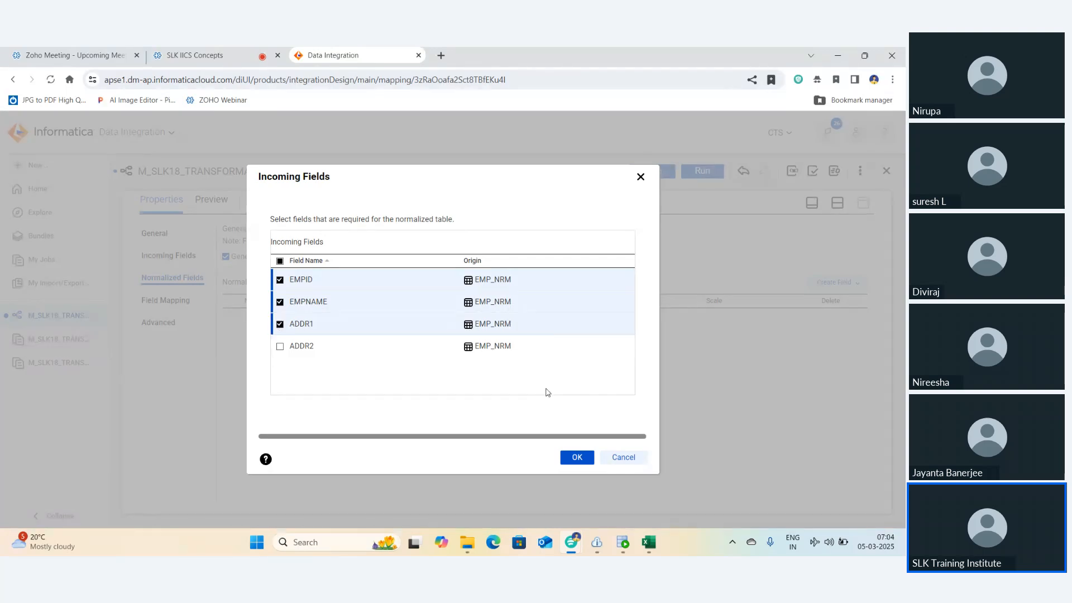
click(280, 325)
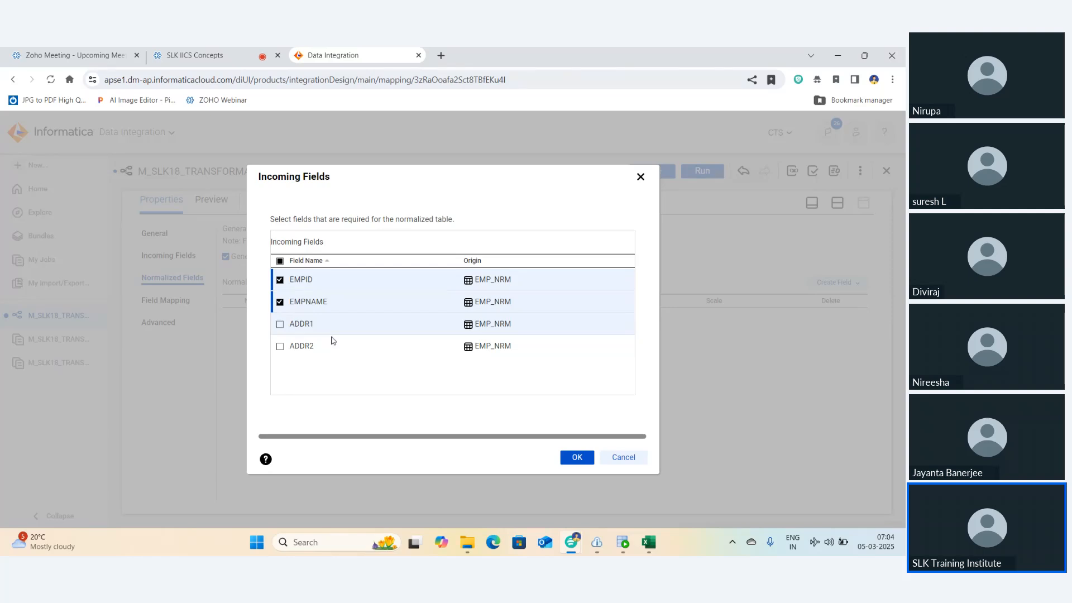
click(577, 457)
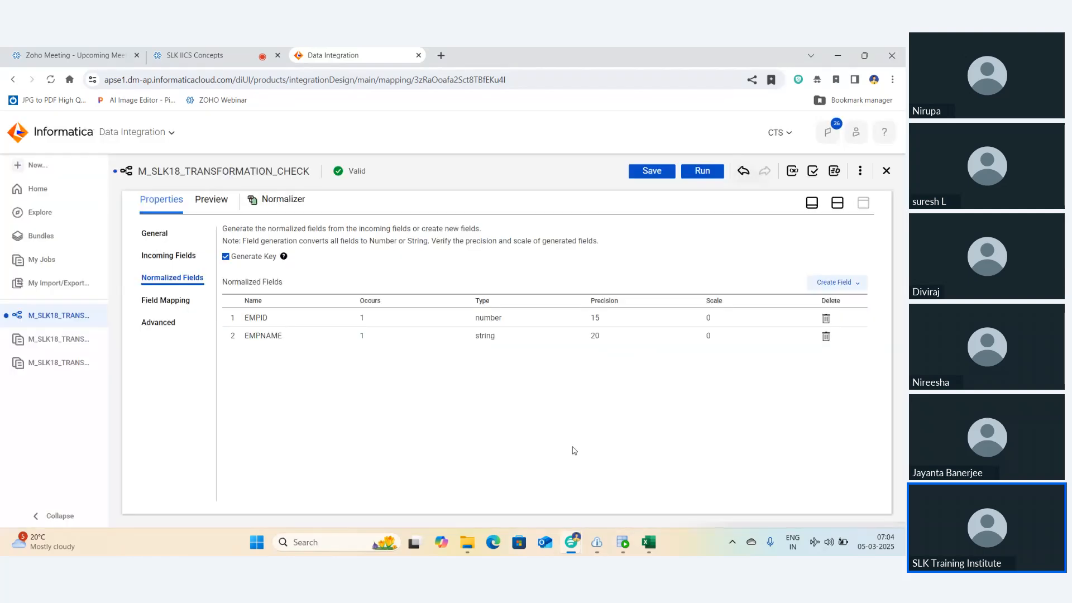
Step: Create a new string field named ADDR in the Normalizer's normalized fields and set its occurs value to 2
click(836, 282)
click(798, 322)
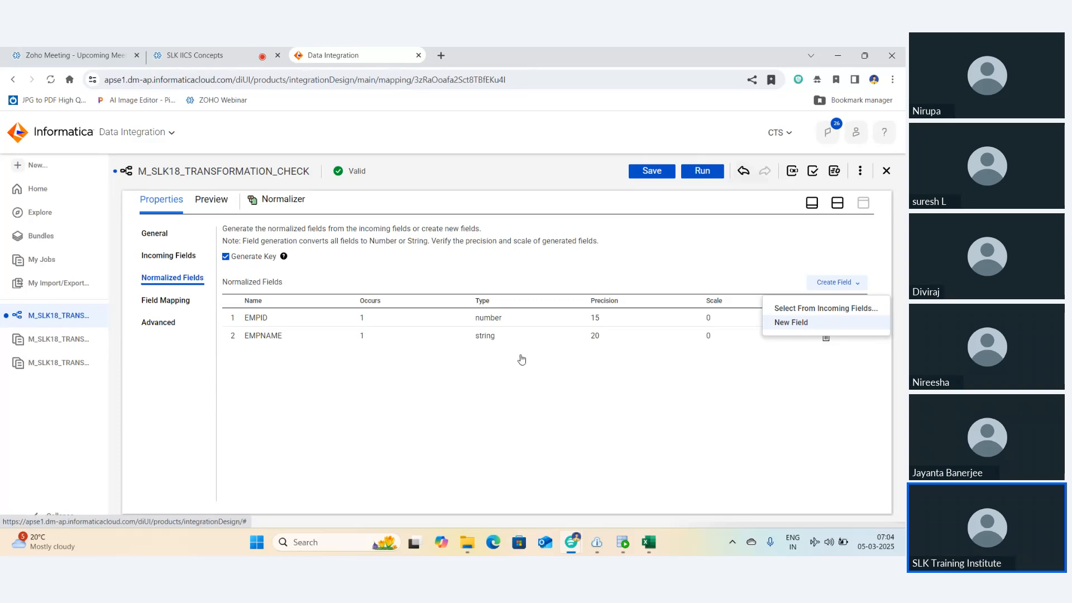
drag(431, 287, 359, 287)
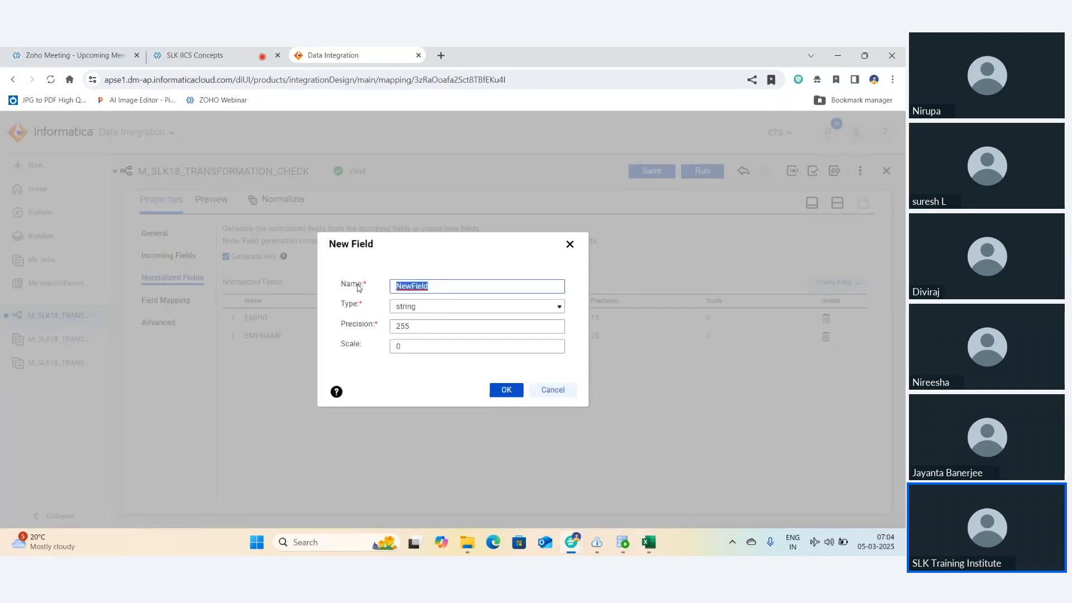
text(ADDR)
click(497, 391)
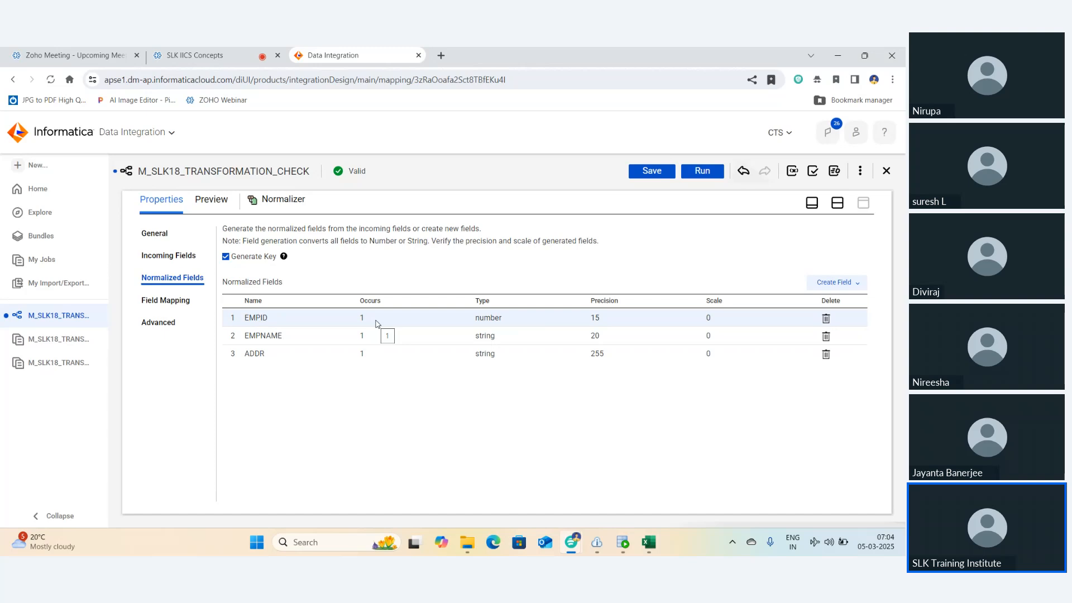
click(368, 355)
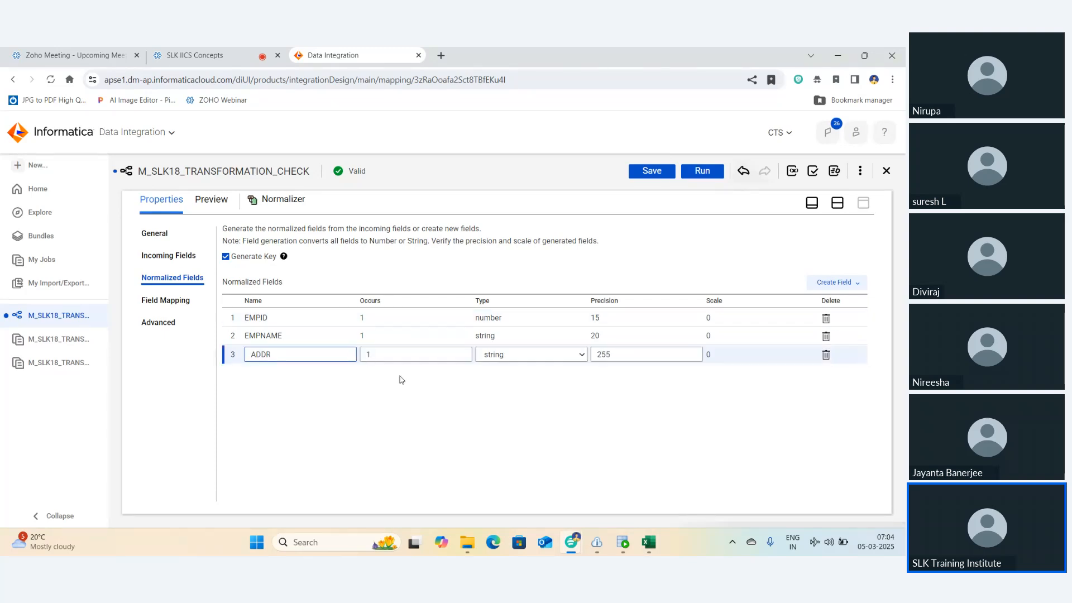
click(408, 361)
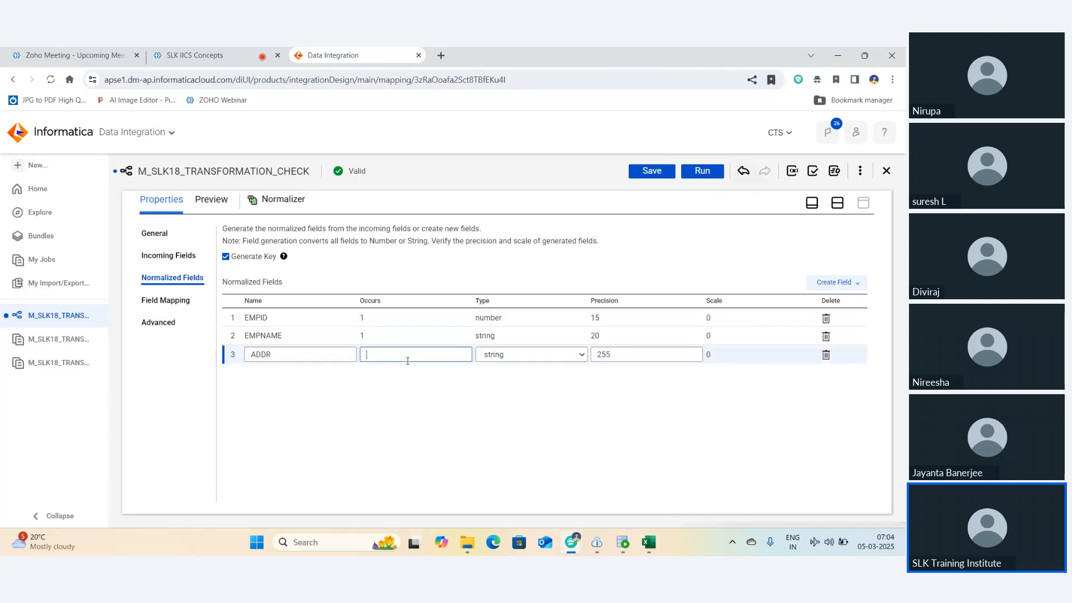
text(2)
key(Return)
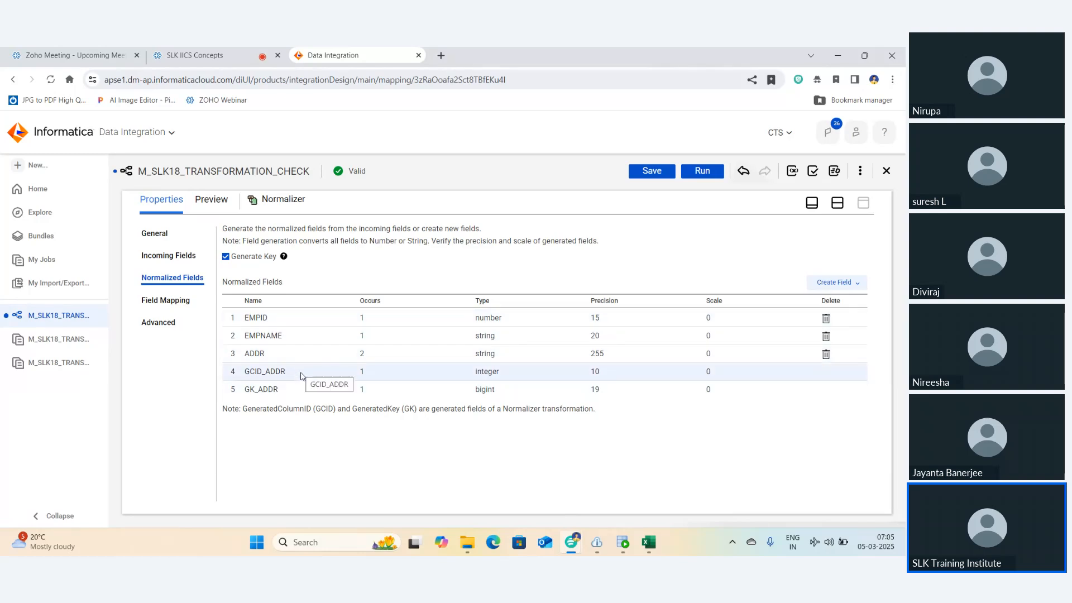
Step: Turn off key generation for the normalized fields to compare the generated columns, and turn it back on
click(226, 258)
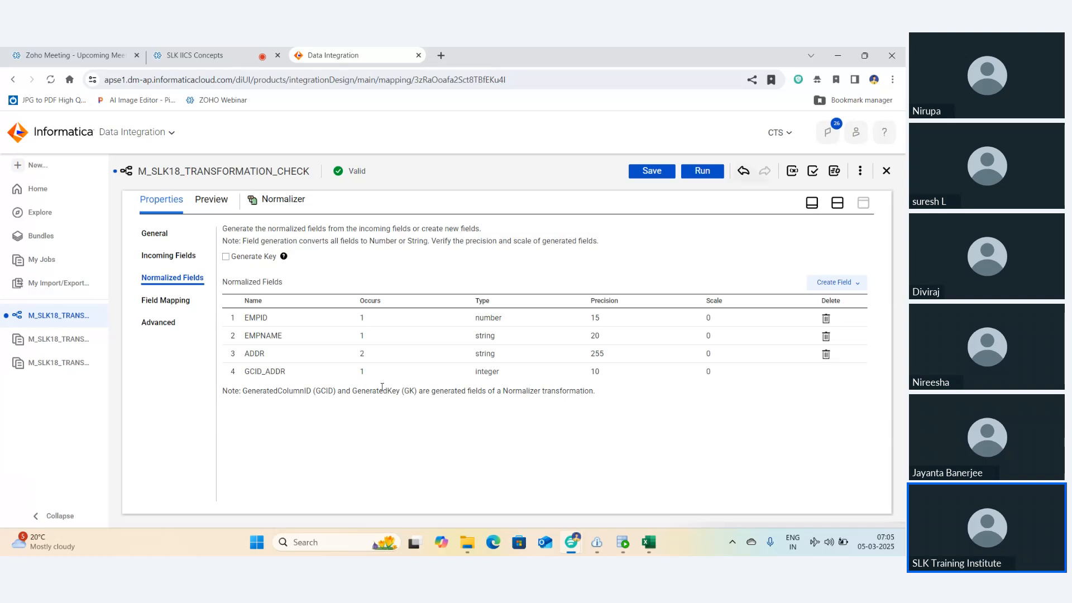
click(226, 256)
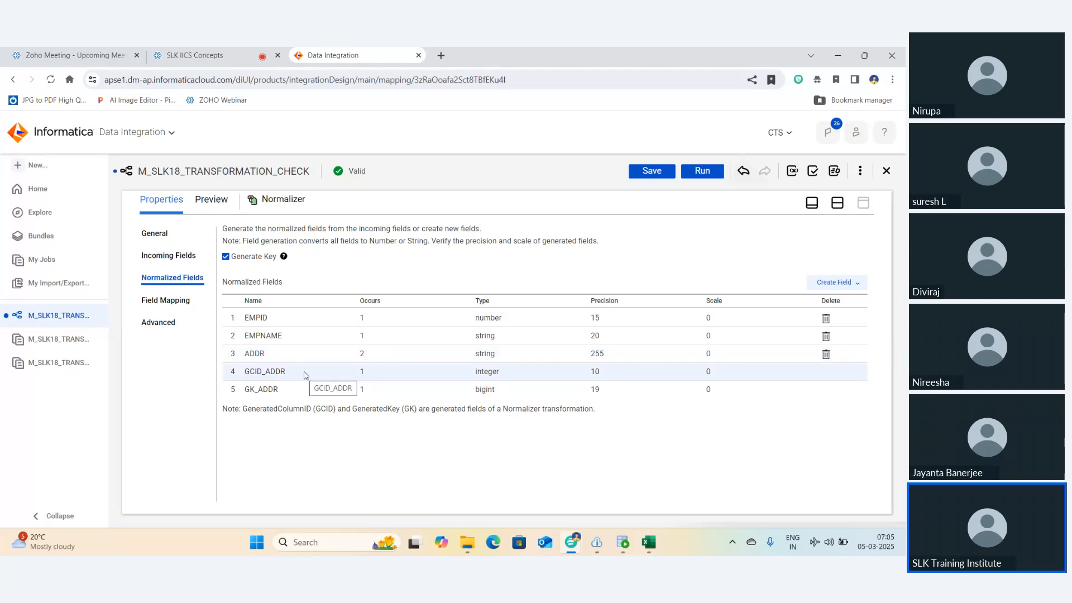
Step: Map the Normalizer's incoming fields EMPID, EMPNAME, ADDR1 and ADDR2 to the normalized fields EMPID, EMPNAME, ADDR_1 and ADDR_2
click(180, 298)
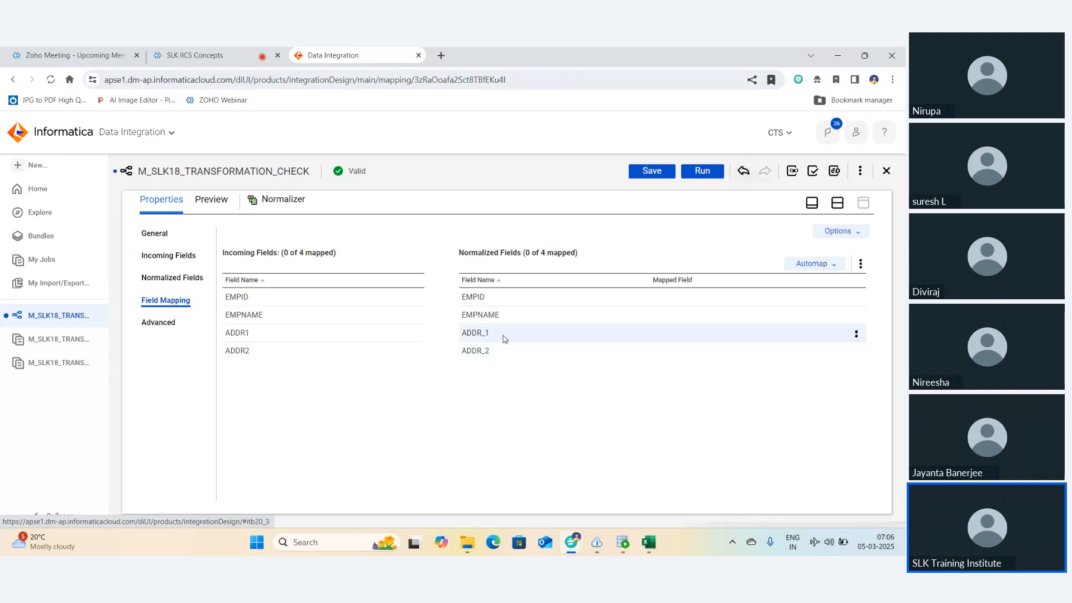
click(172, 278)
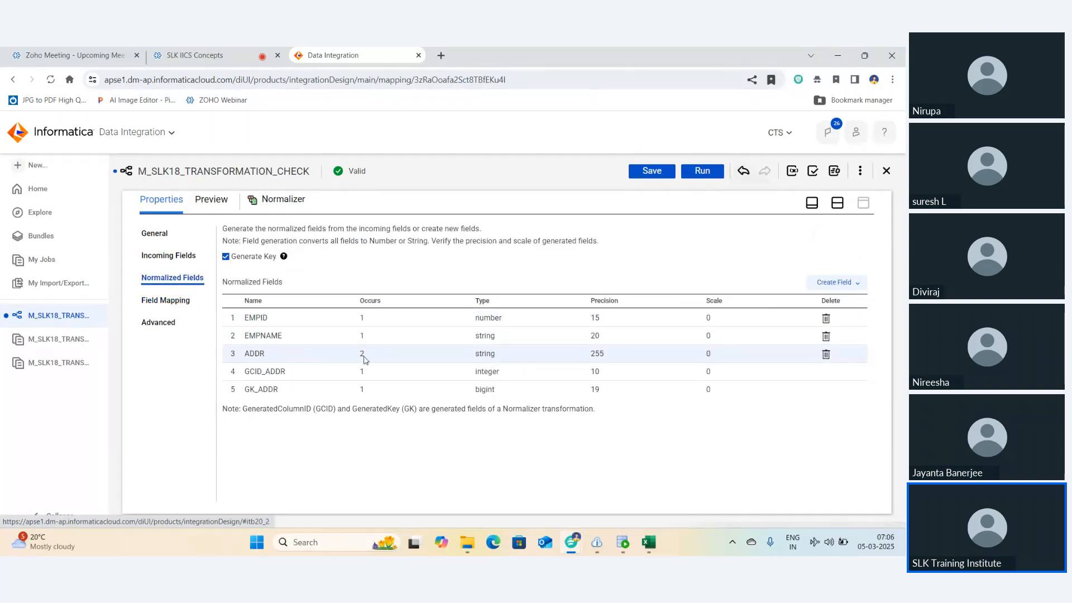
click(194, 309)
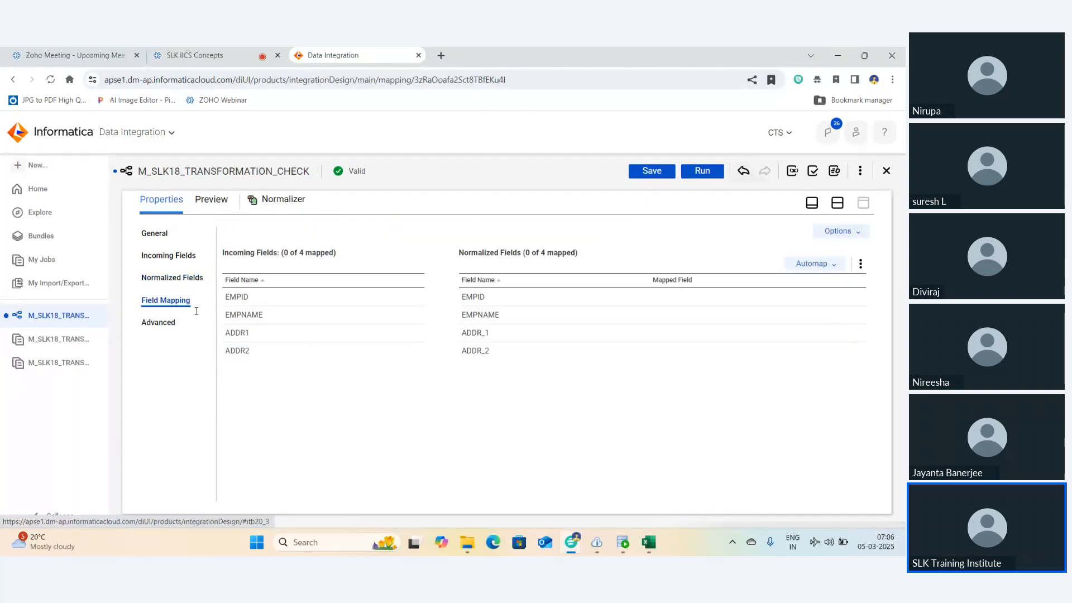
drag(297, 304, 442, 299)
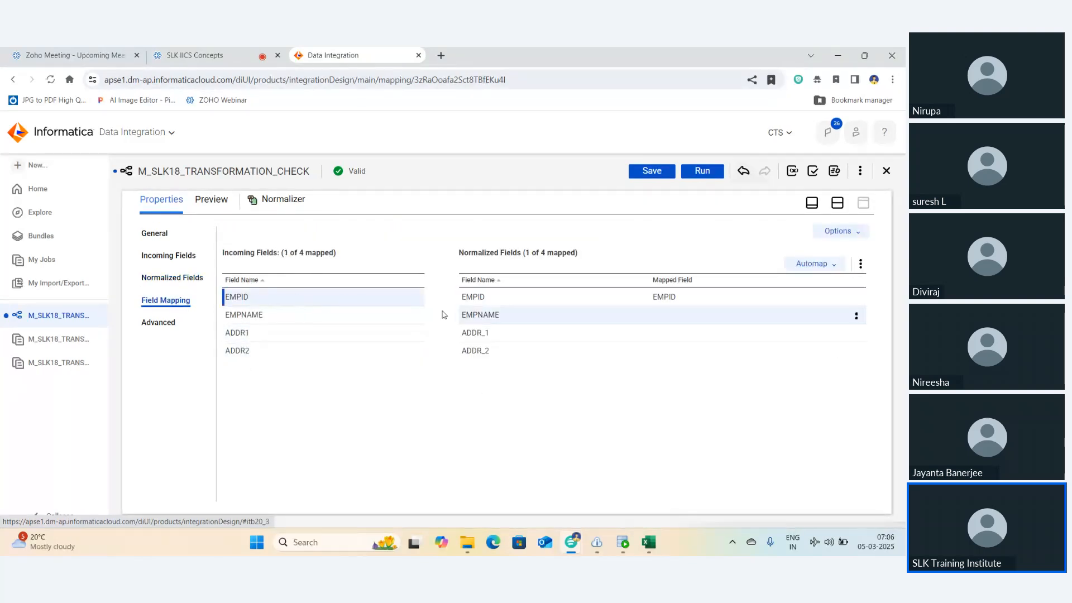
drag(307, 319, 480, 316)
drag(366, 335, 486, 335)
drag(335, 353, 541, 360)
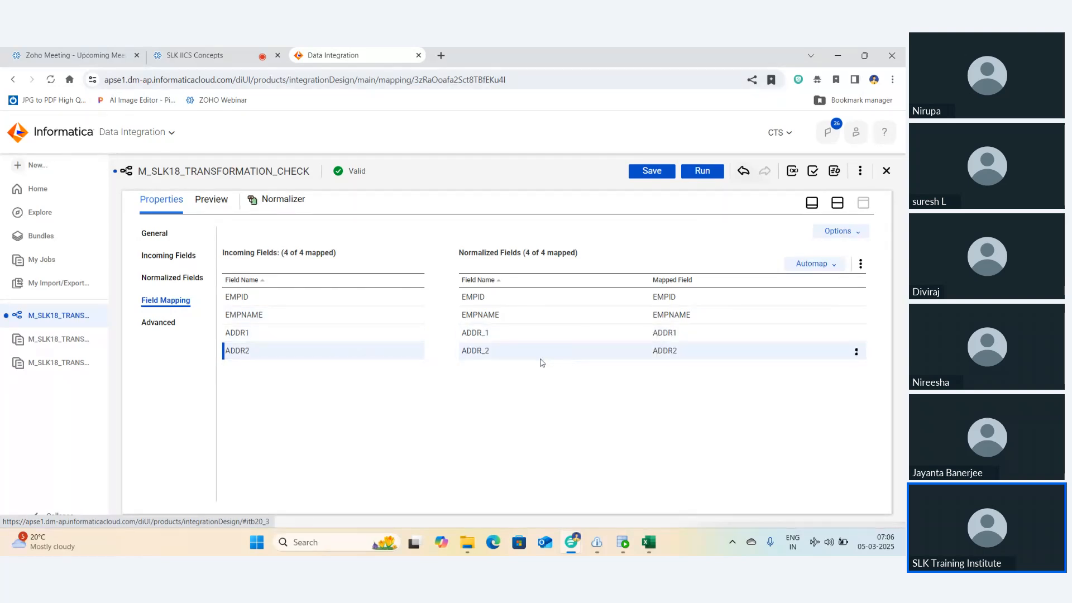
Step: Compare the ADDR field's occurs setting in the normalized fields with the ADDR_1 and ADDR_2 entries in the field mapping
click(172, 283)
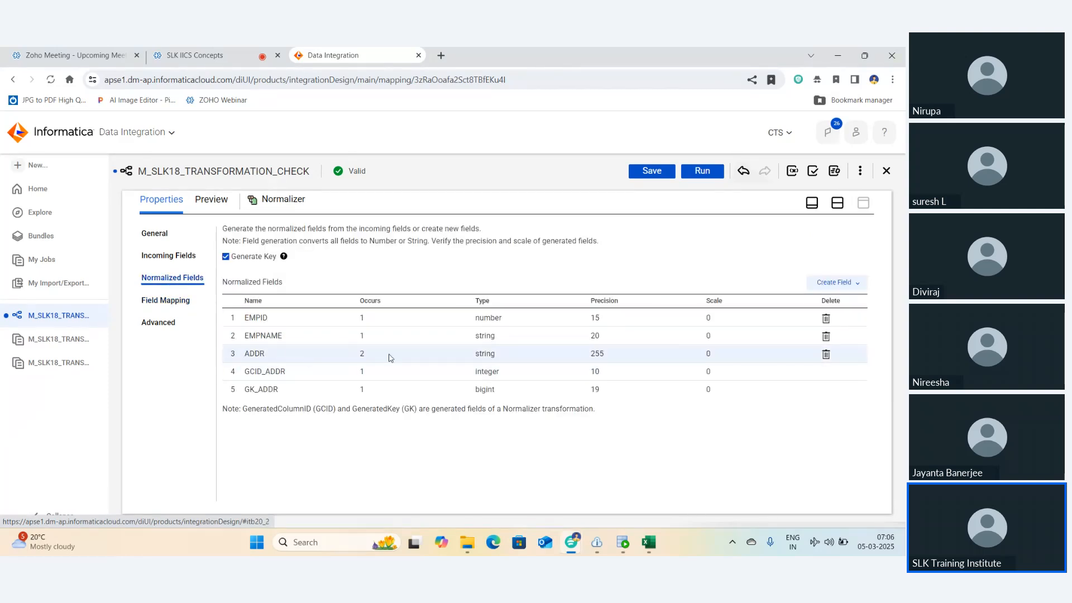
click(382, 357)
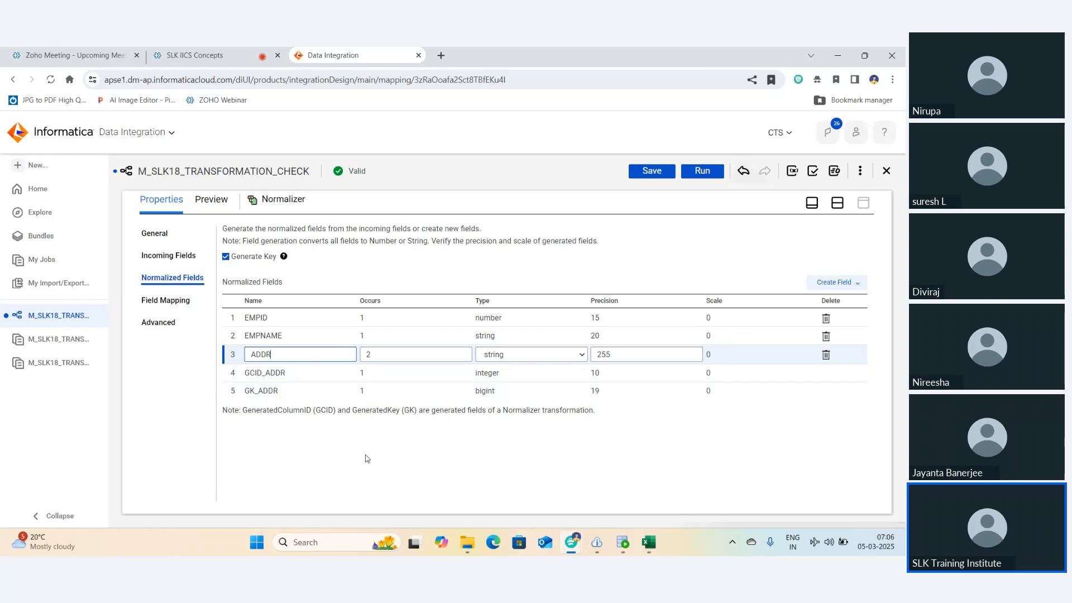
click(166, 300)
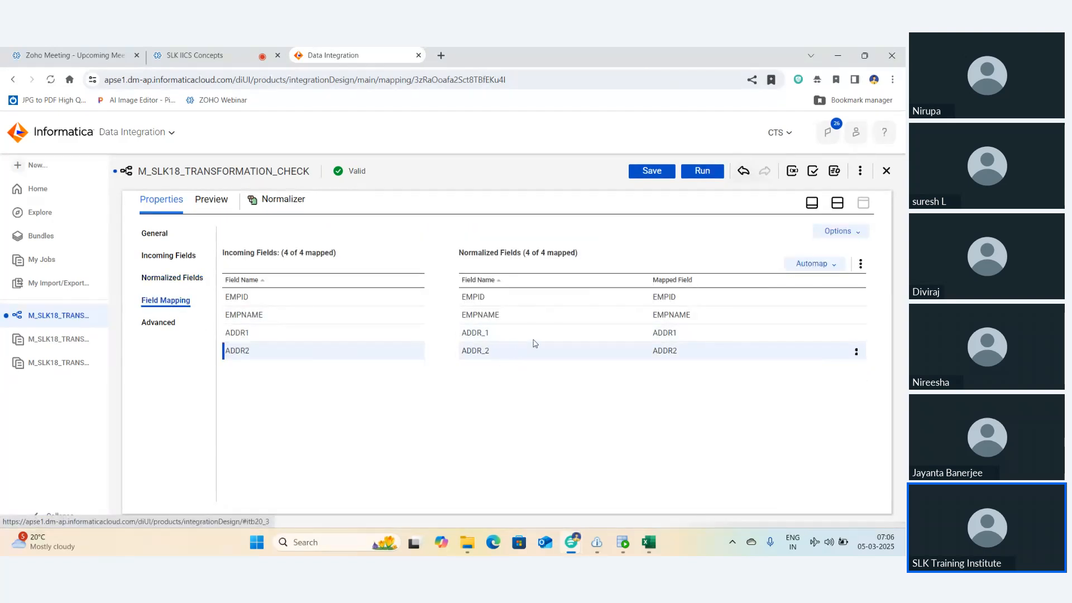
mouse_move(461, 333)
mouse_down()
mouse_move(486, 334)
mouse_move(463, 350)
mouse_up()
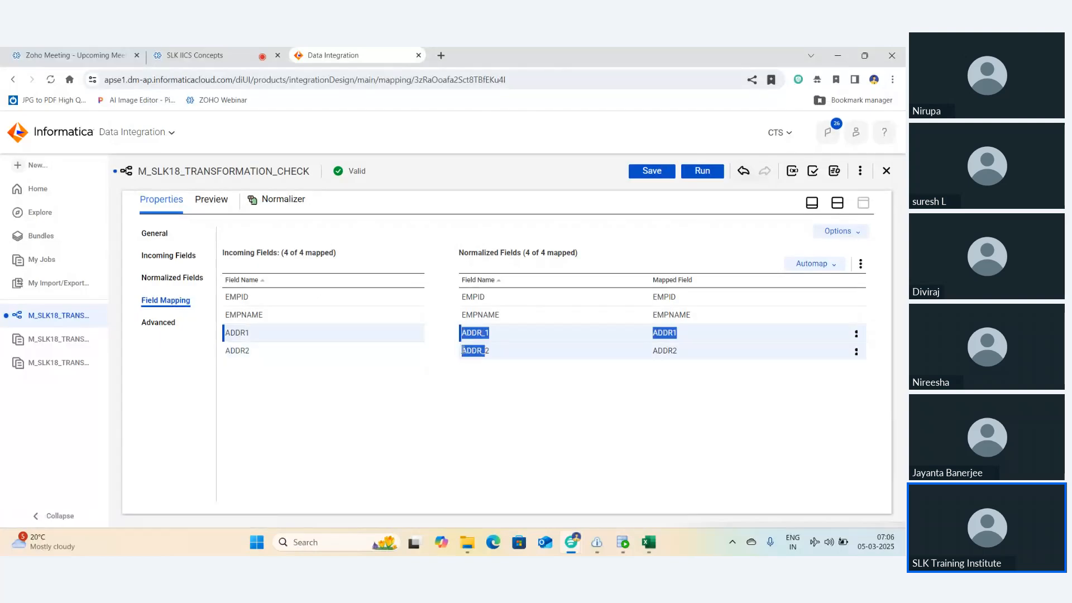
click(172, 278)
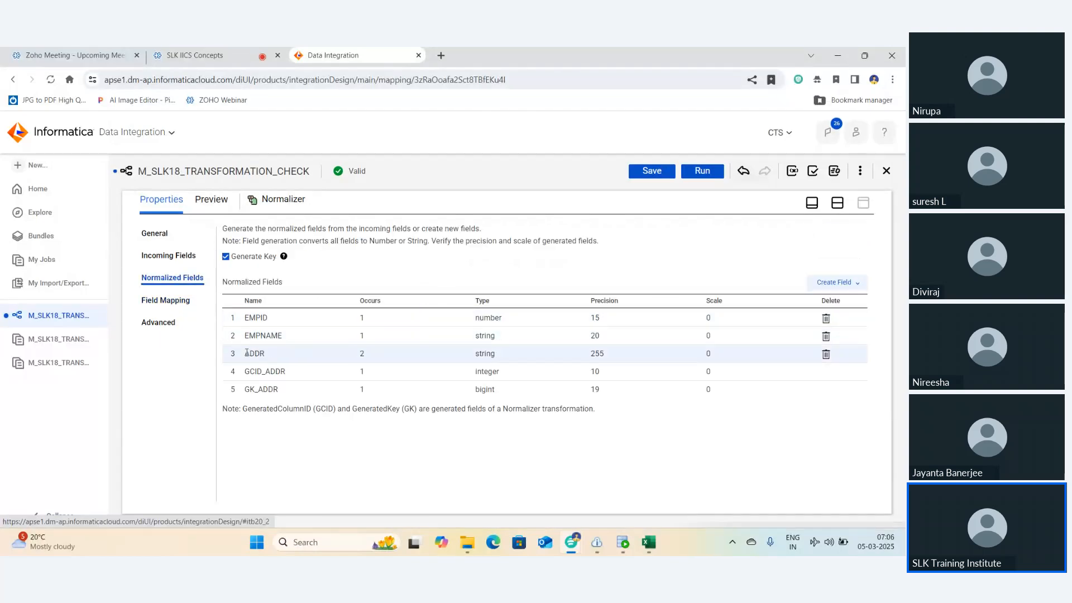
click(277, 354)
click(165, 300)
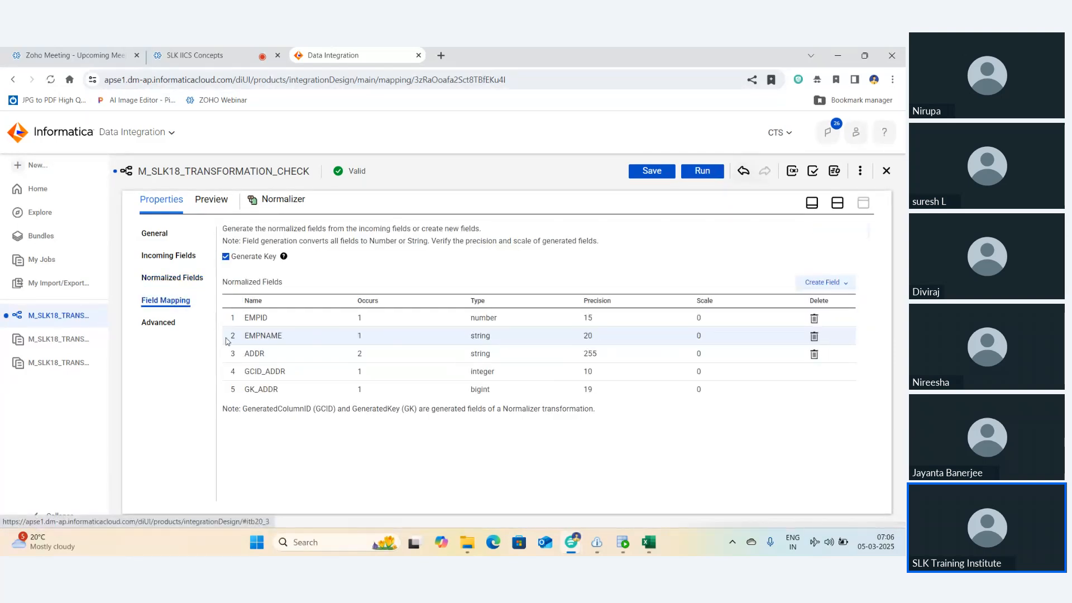
click(161, 302)
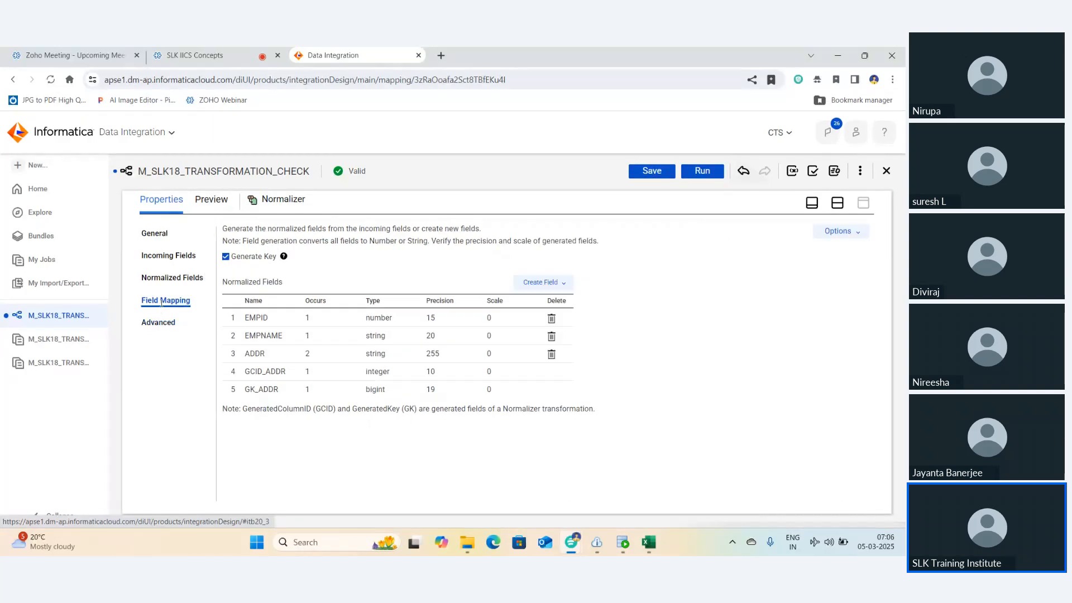
click(172, 279)
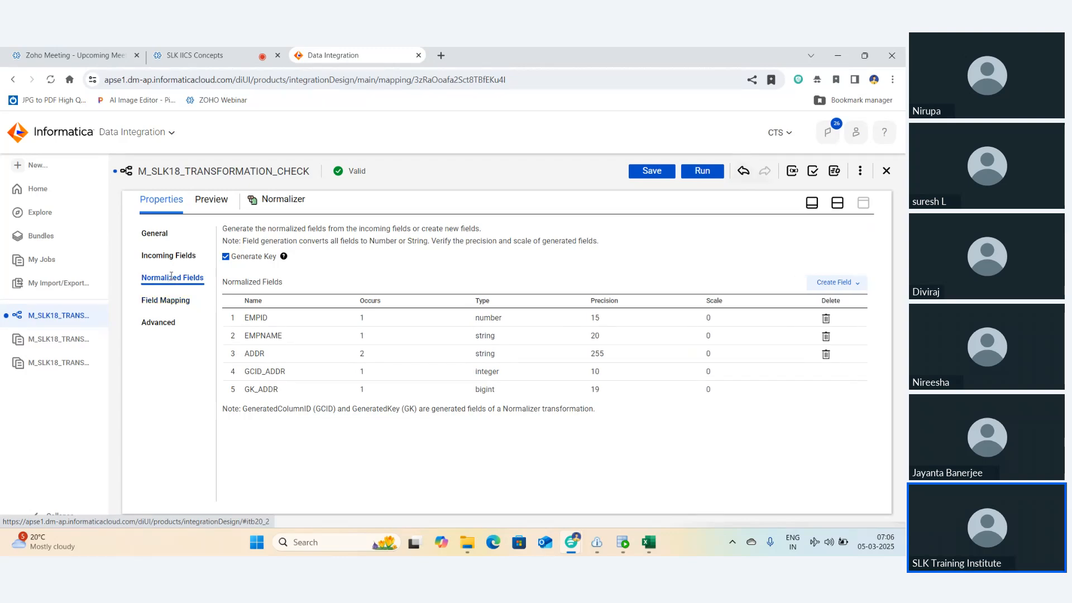
click(166, 300)
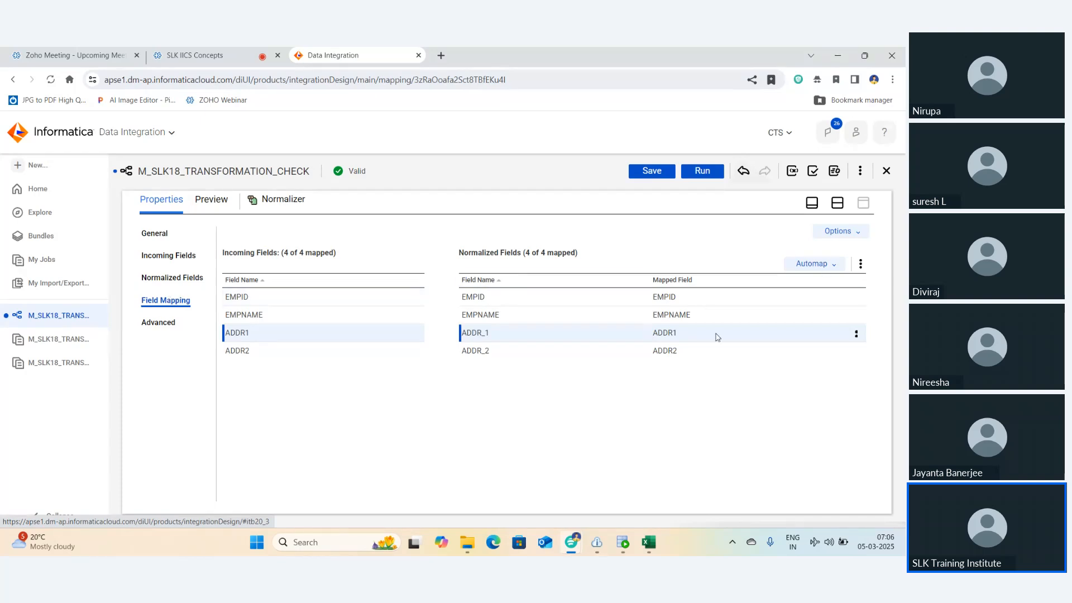
Step: Connect the Normalizer's output to Target1 and open Target1's connection and object settings in the enlarged properties view
click(837, 203)
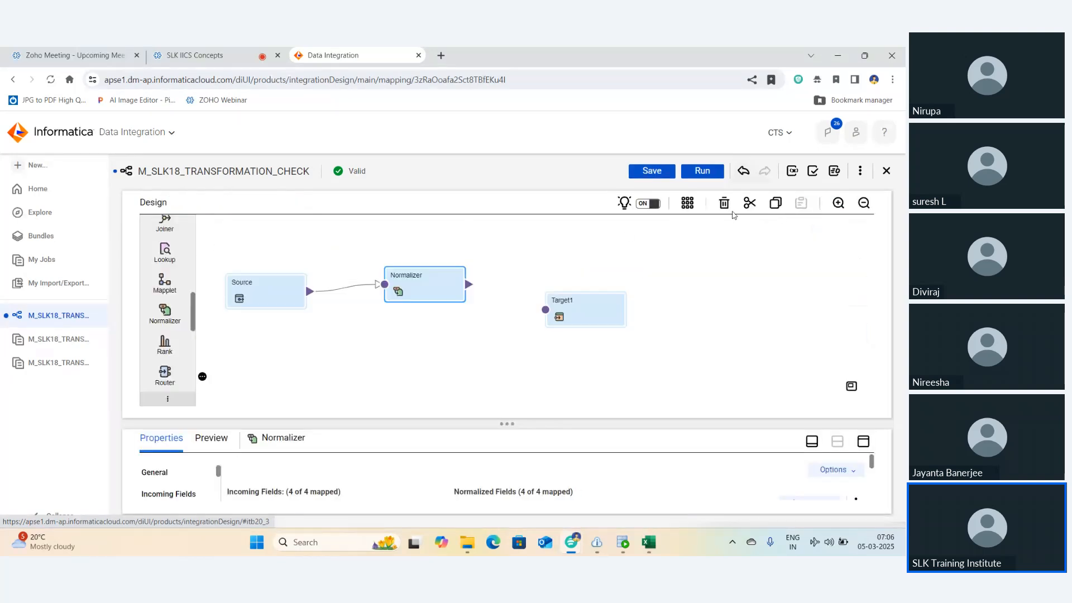
drag(470, 287, 546, 309)
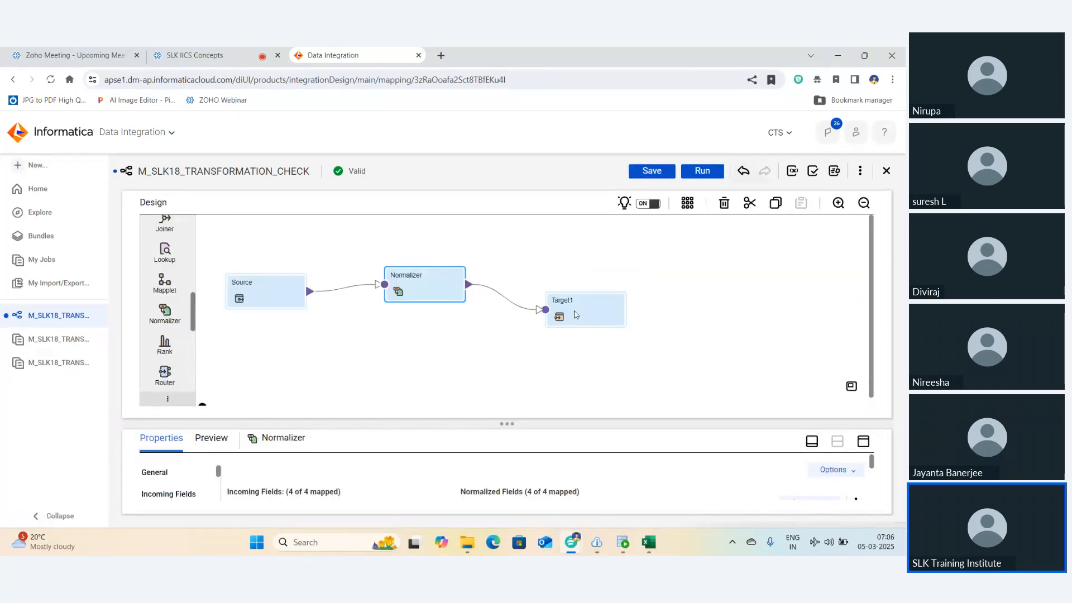
click(864, 442)
click(153, 277)
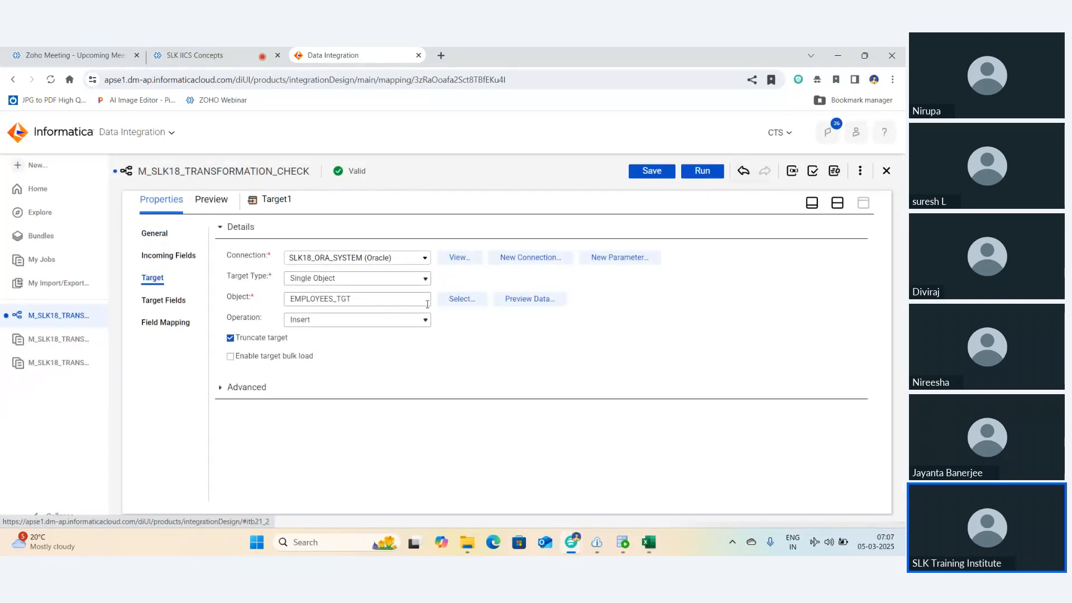
Step: Change Target1's object to EMP_NRM_TGT and accept the target change
click(344, 299)
drag(344, 299, 307, 301)
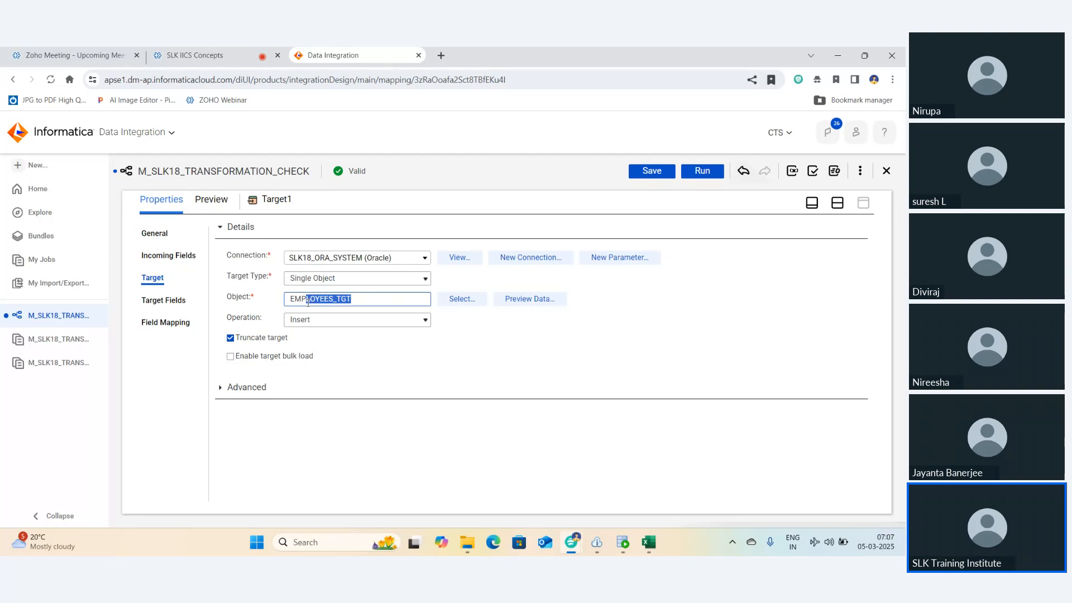
key(BackSpace)
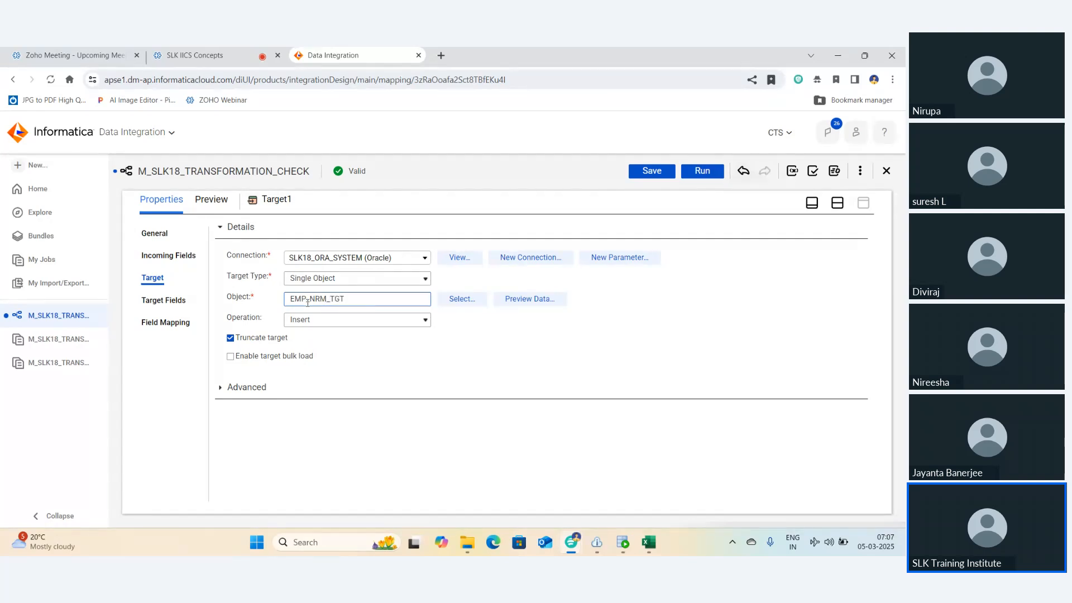
key(Return)
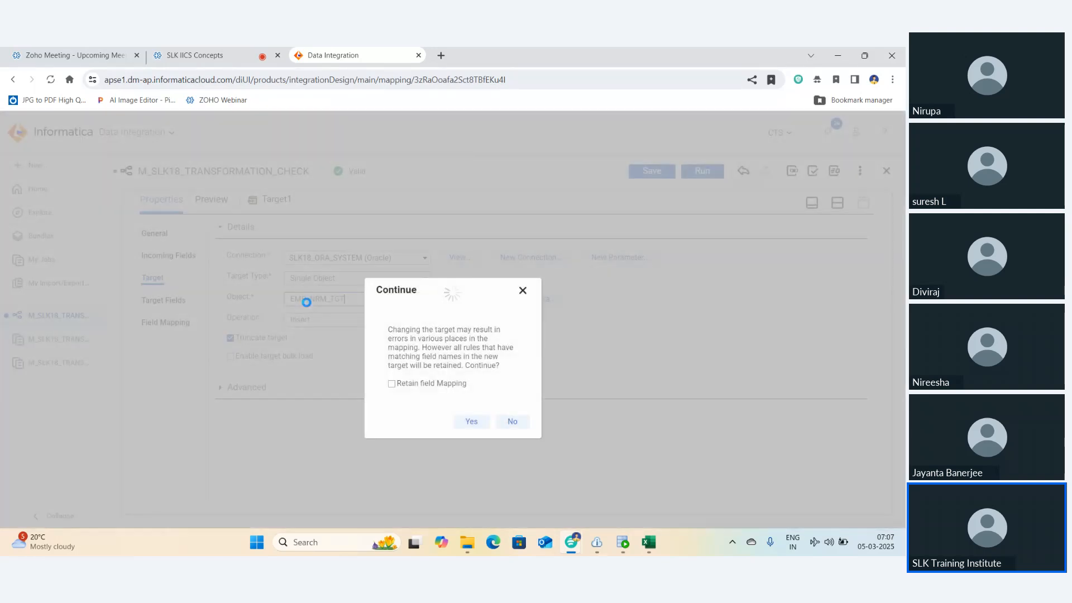
click(407, 386)
click(471, 421)
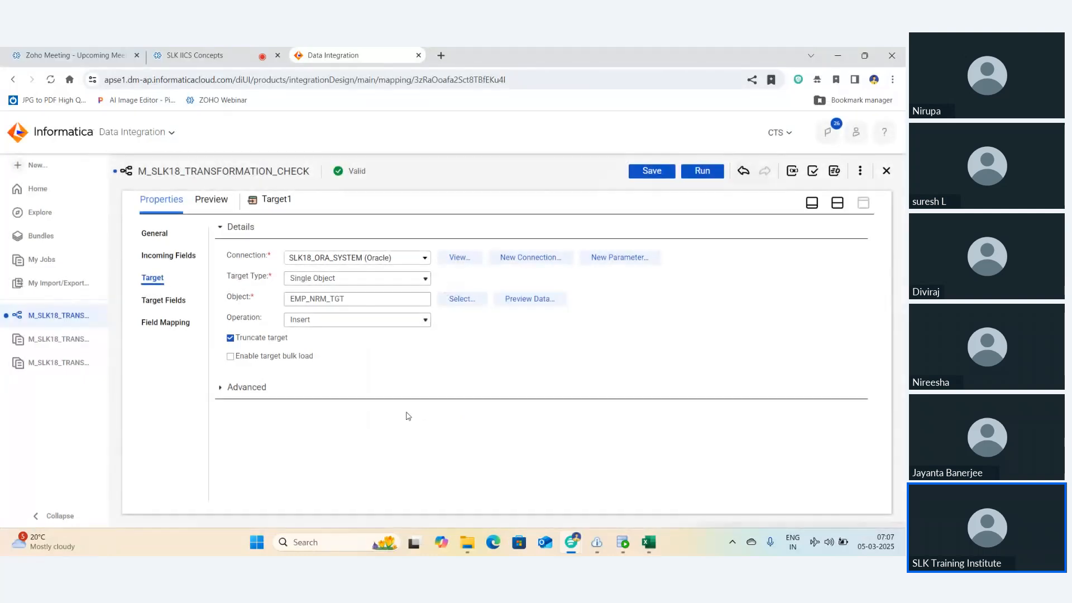
Step: Map the incoming fields EMPID, EMPNAME and ADDR to the target fields of the same names in Target1's field mapping
click(166, 322)
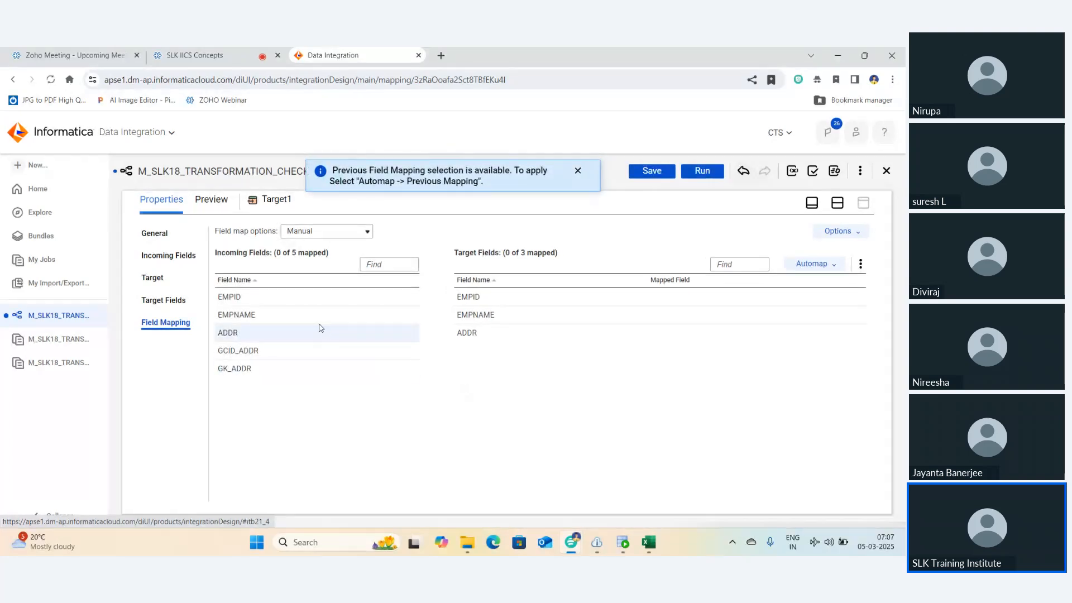
drag(311, 306, 479, 298)
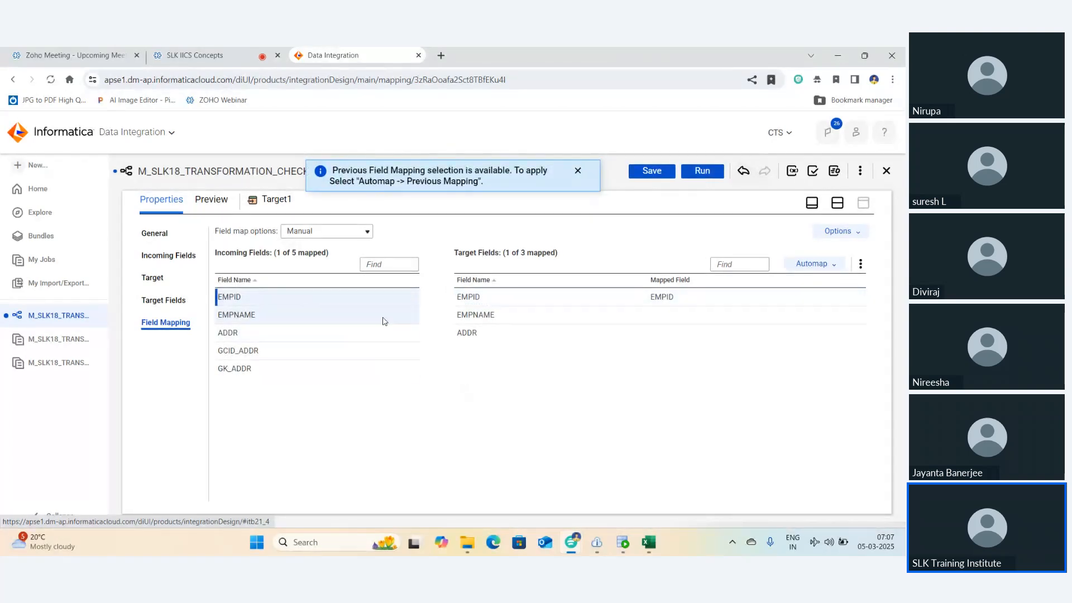
drag(383, 317, 441, 319)
drag(287, 335, 446, 335)
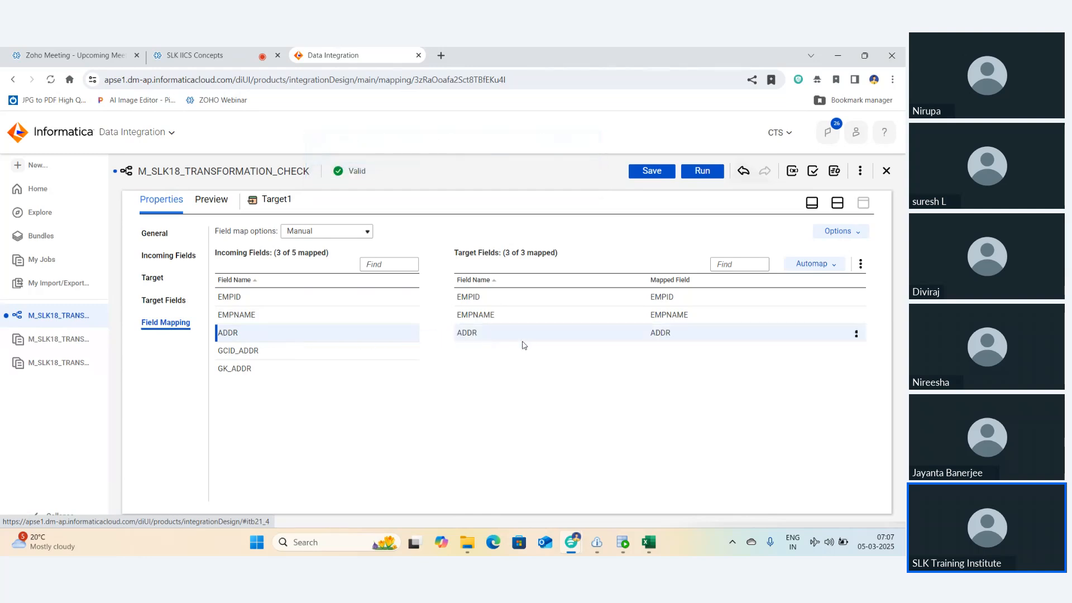
mouse_move(267, 339)
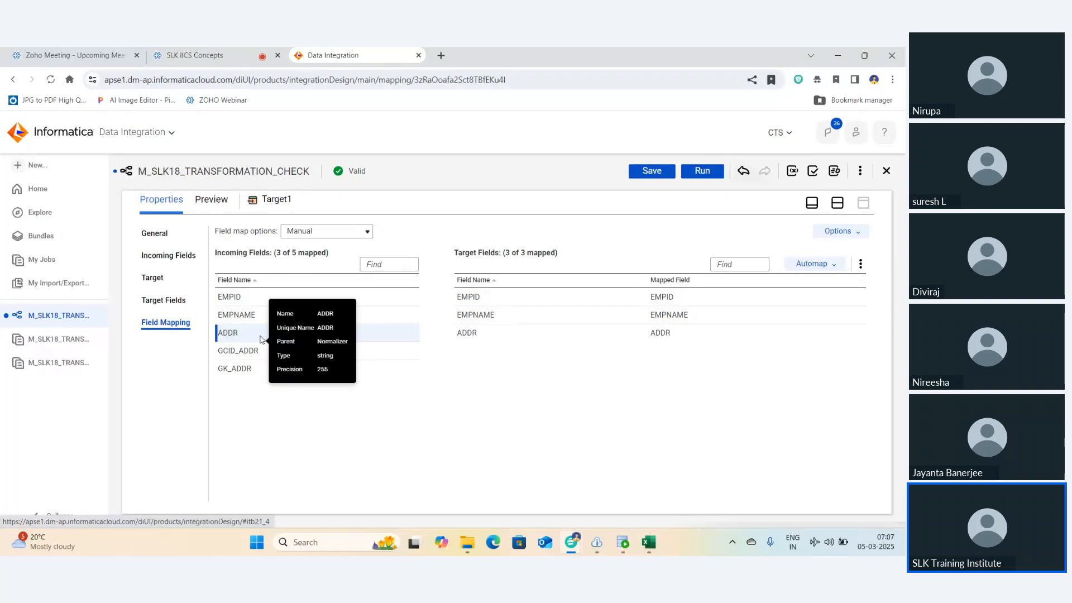
Step: Save the M_SLK18_TRANSFORMATION_CHECK mapping and run it
click(648, 173)
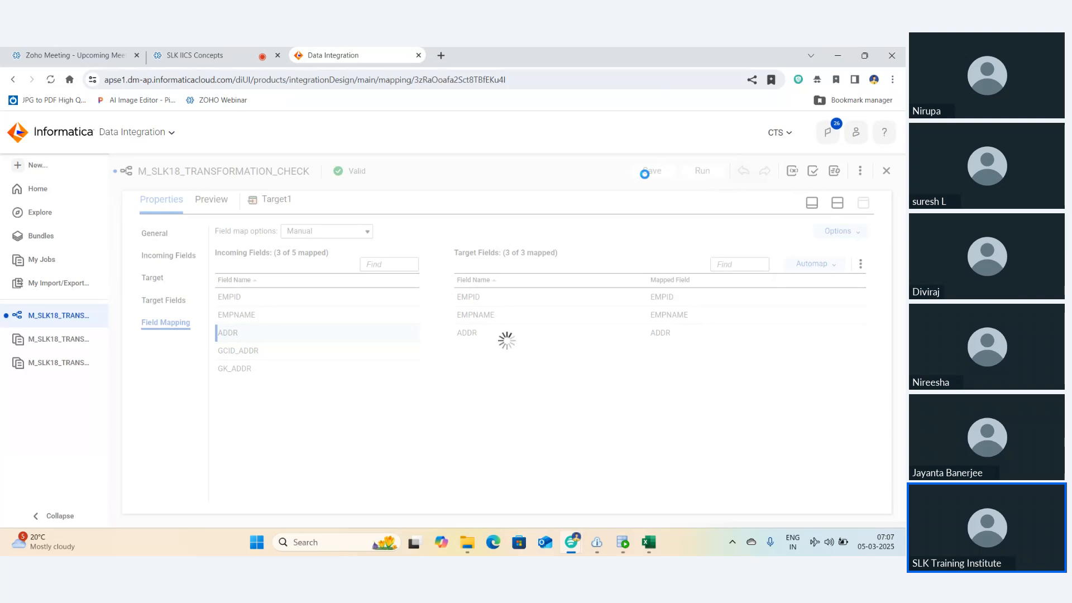
click(703, 171)
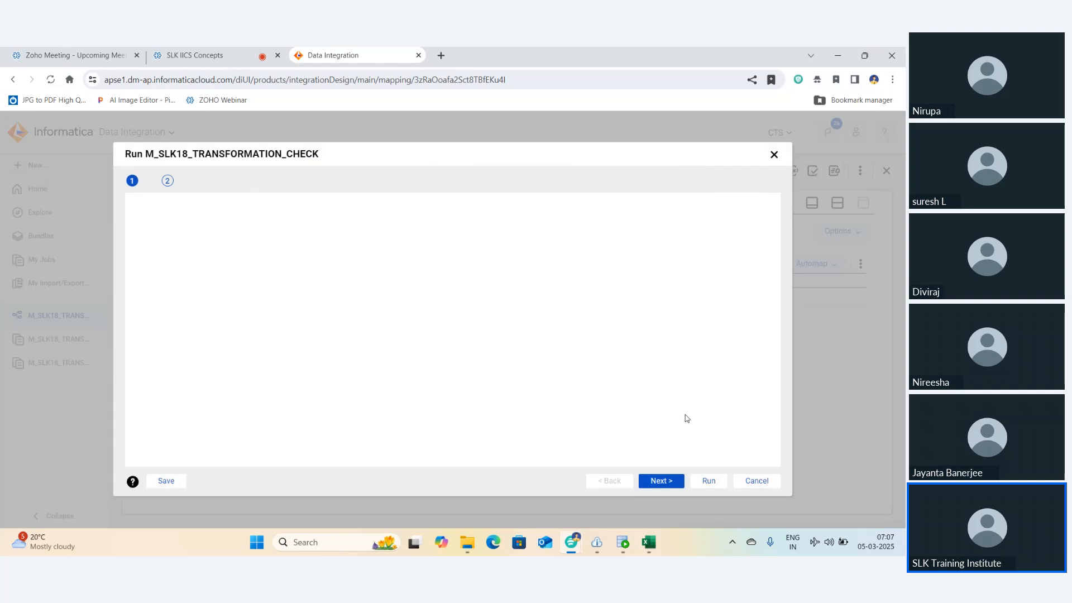
click(711, 481)
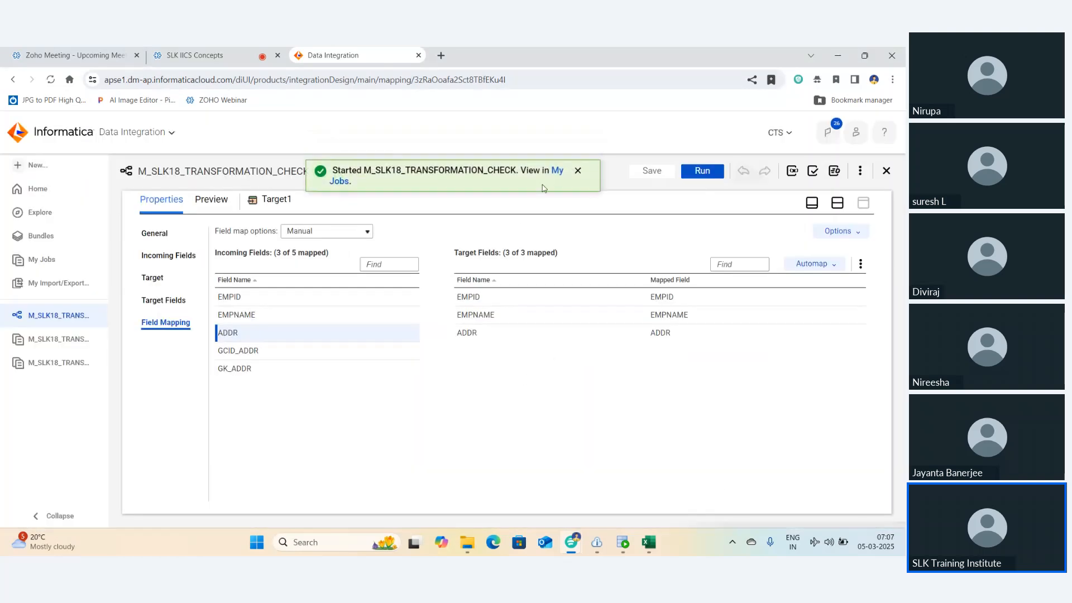
Step: Monitor the newly started job until it finishes, and check the source and target success rows in its job details
click(557, 171)
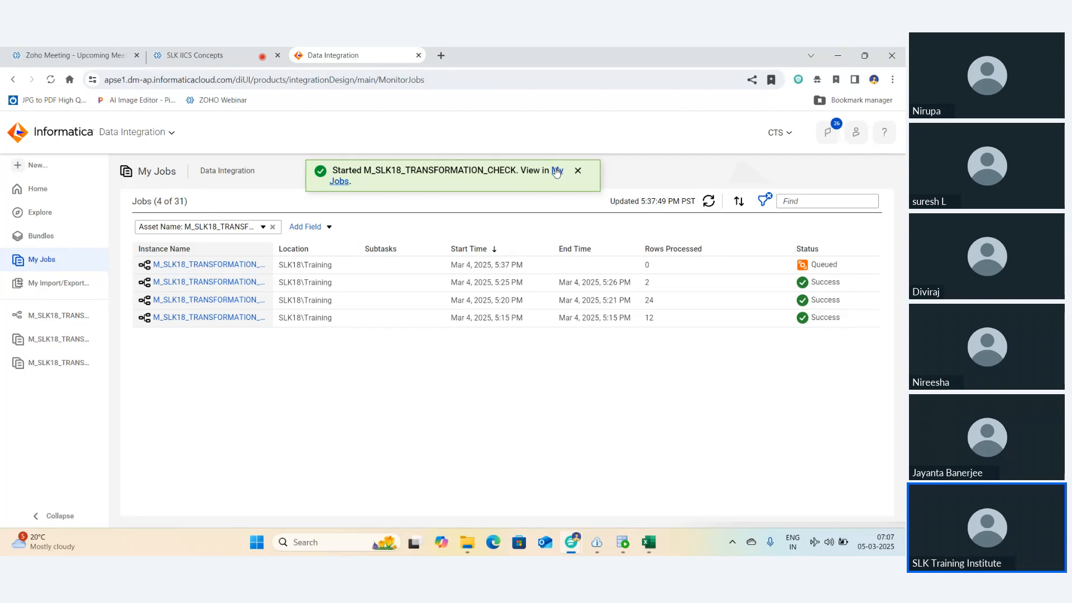
click(709, 202)
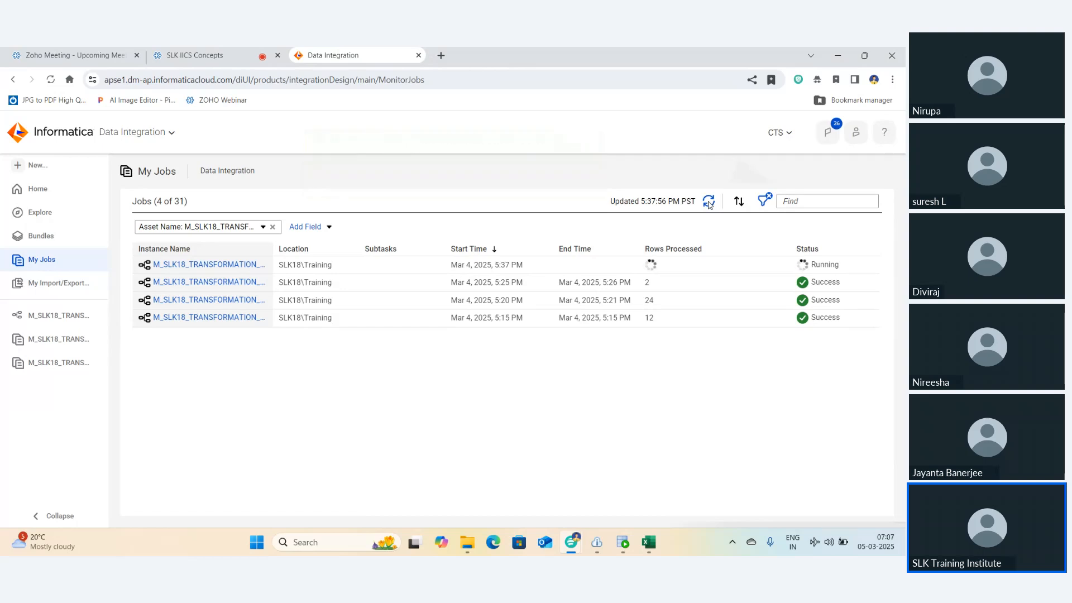
click(708, 202)
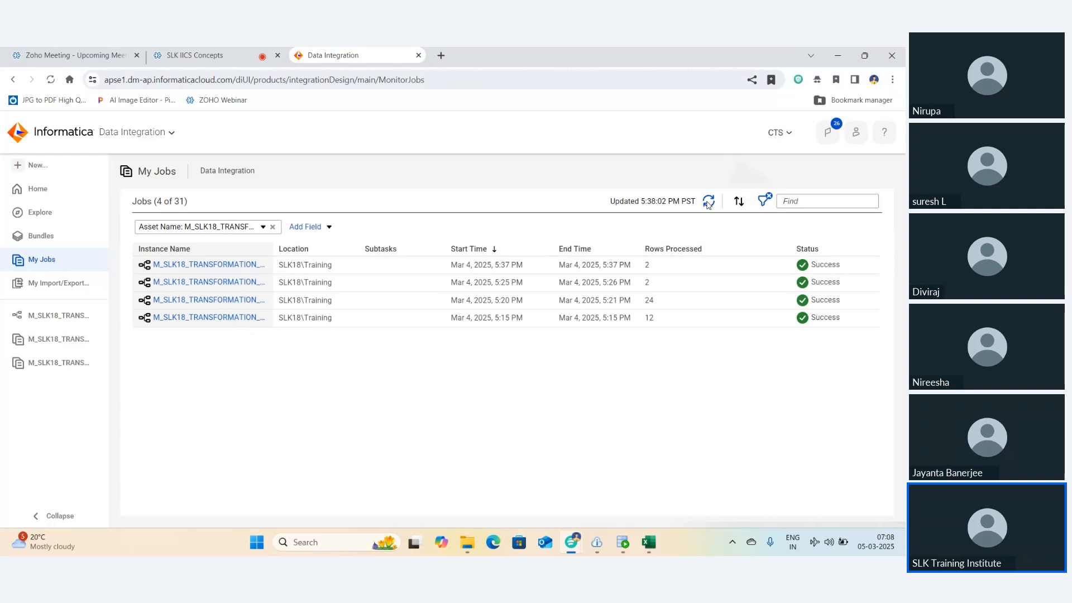
click(233, 273)
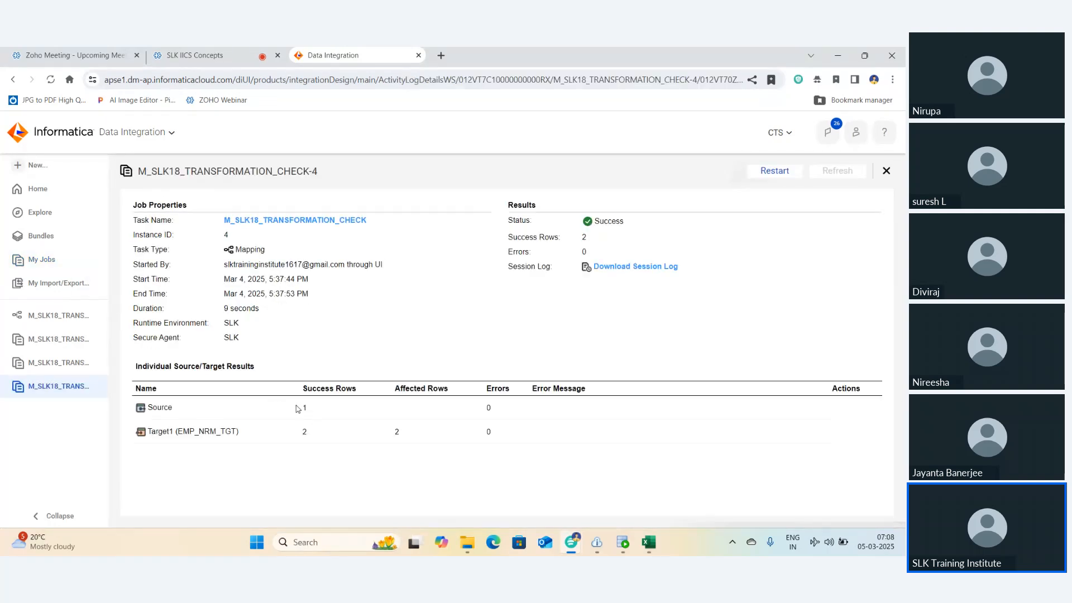
double_click(305, 432)
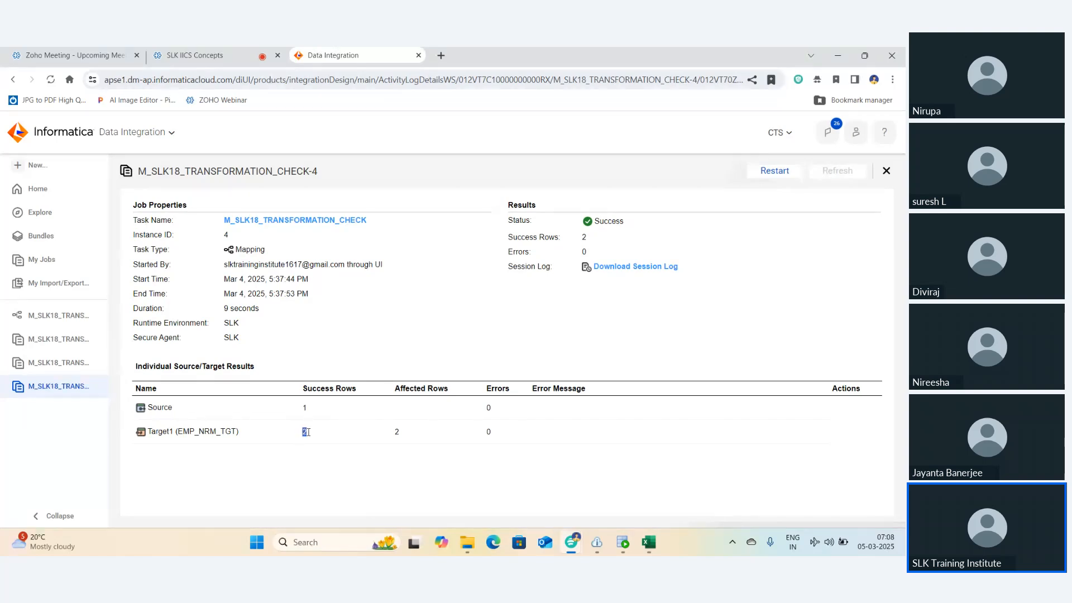
Step: Switch to the Excel example and compare the source row's ADD1 and ADD2 values with the two expected target rows
click(657, 544)
drag(134, 263, 279, 262)
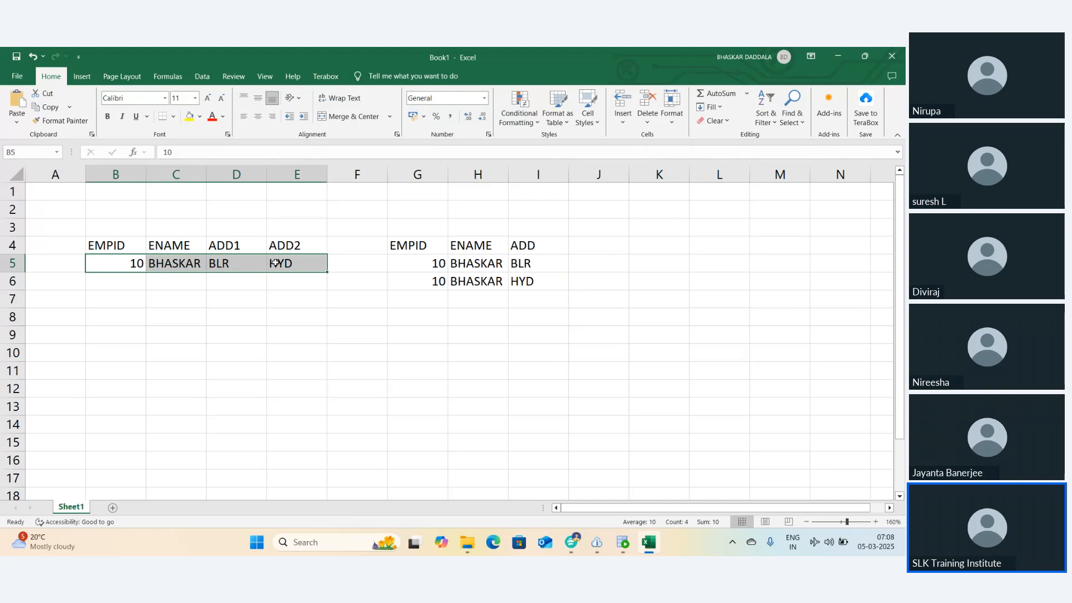
drag(239, 222, 239, 299)
drag(297, 210, 290, 313)
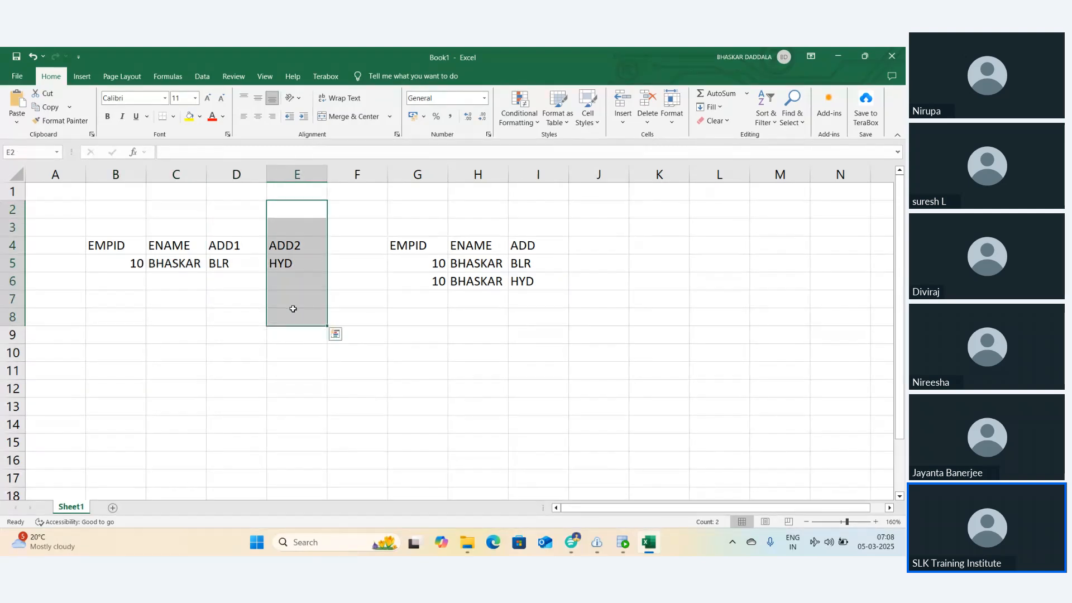
drag(391, 266, 533, 263)
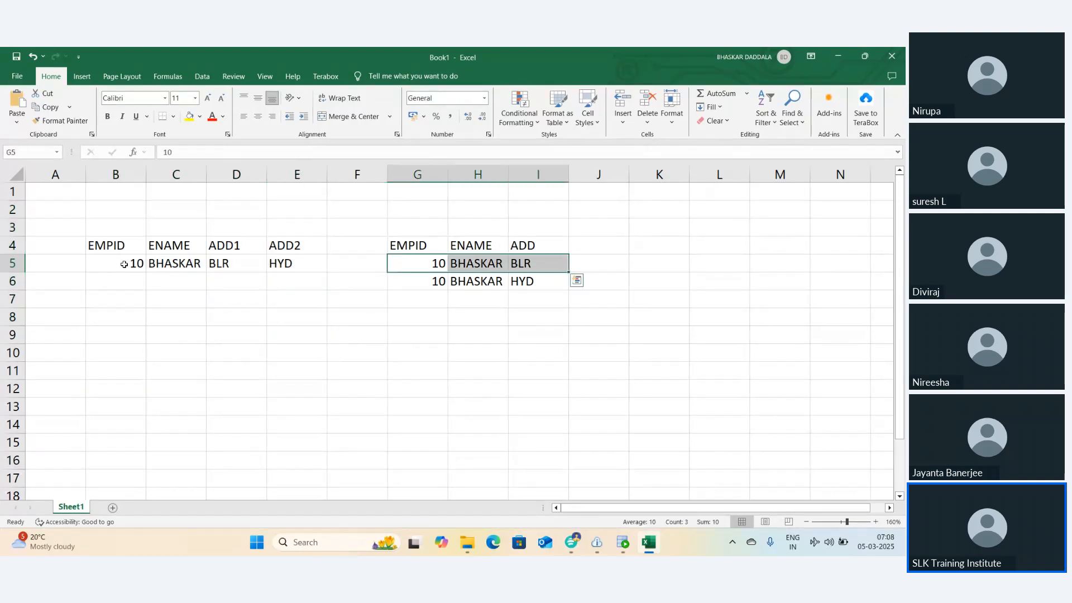
drag(124, 264, 240, 265)
drag(398, 266, 533, 264)
drag(114, 264, 193, 265)
click(302, 265)
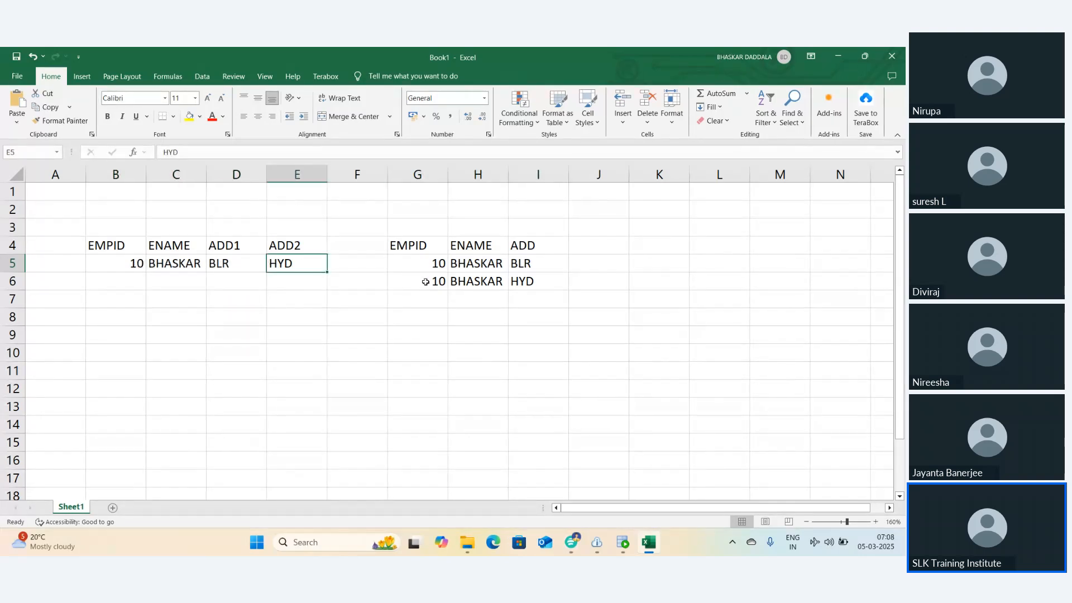
drag(425, 282, 533, 280)
Step: In SQL Developer's SYSTEM_Schema worksheet, run "select * from EMP_NRM_TGT;" and highlight the returned rows
click(624, 544)
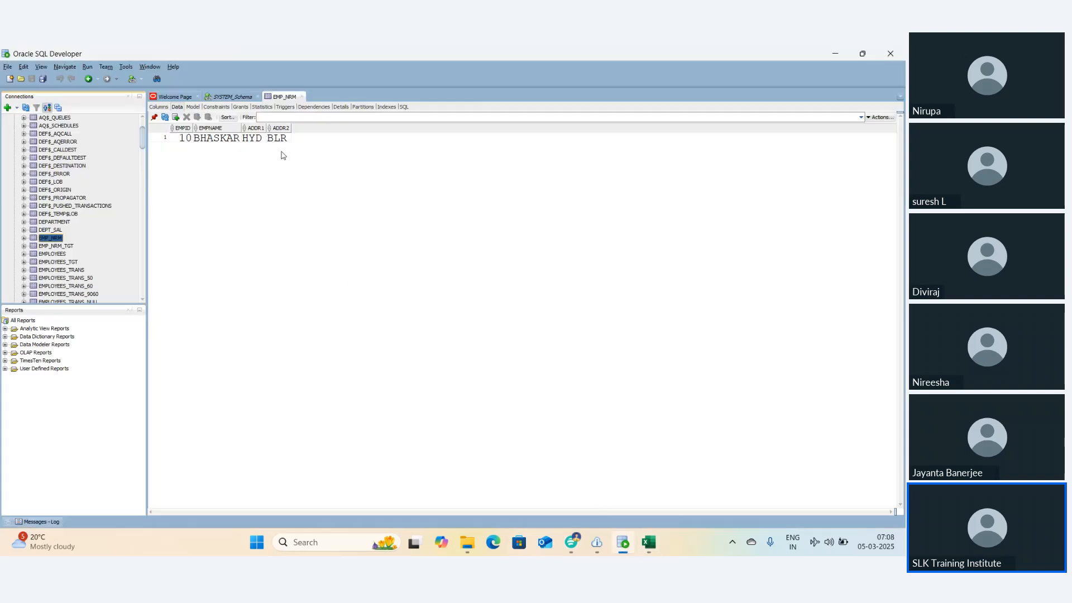
click(232, 97)
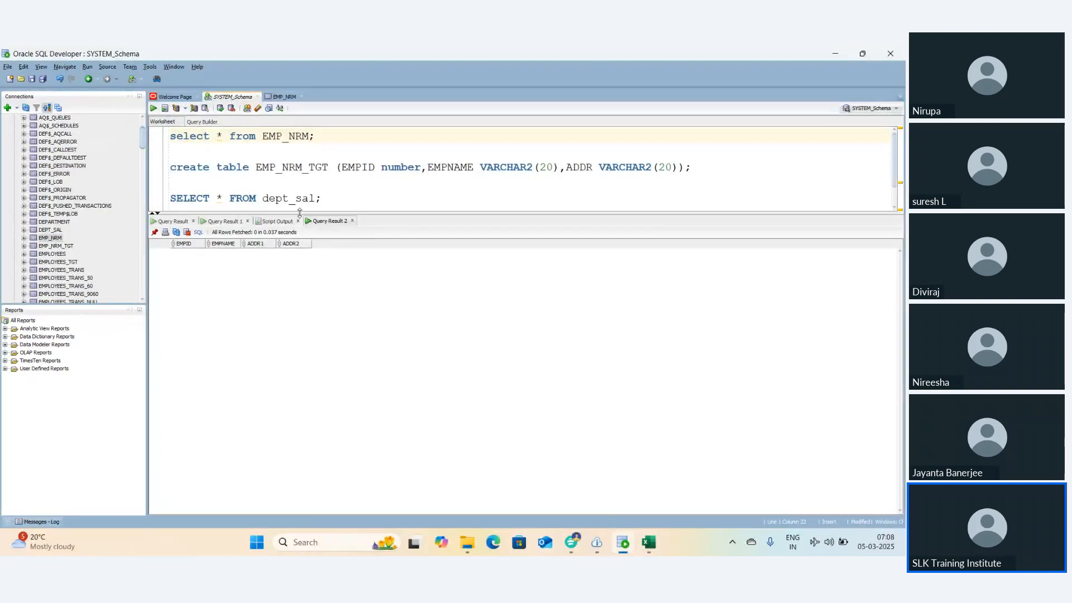
text(_TGT)
key(ctrl+Return)
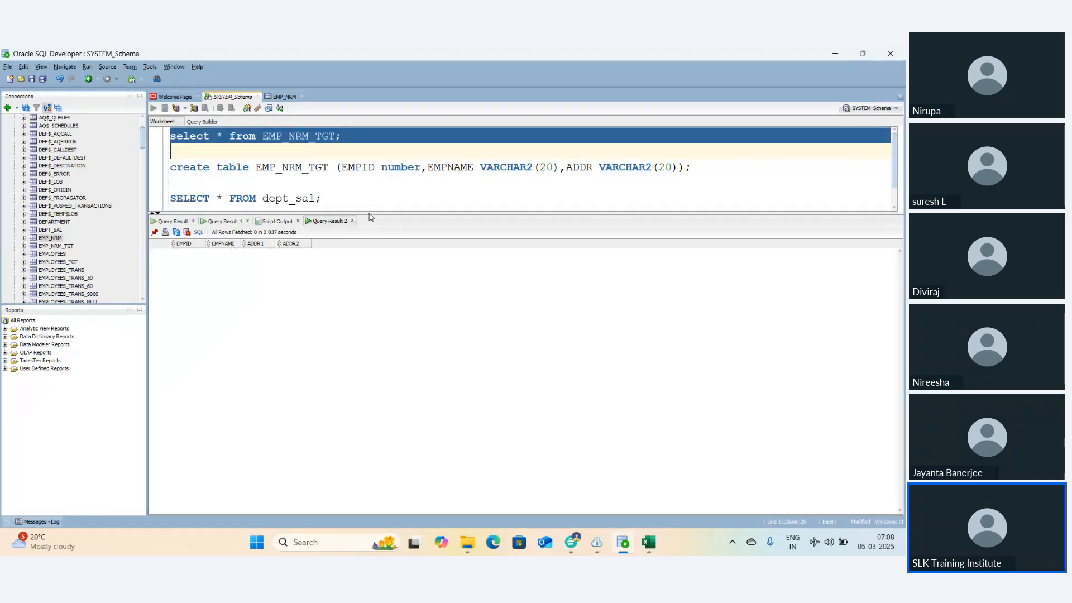
drag(367, 213, 311, 321)
drag(183, 366, 285, 376)
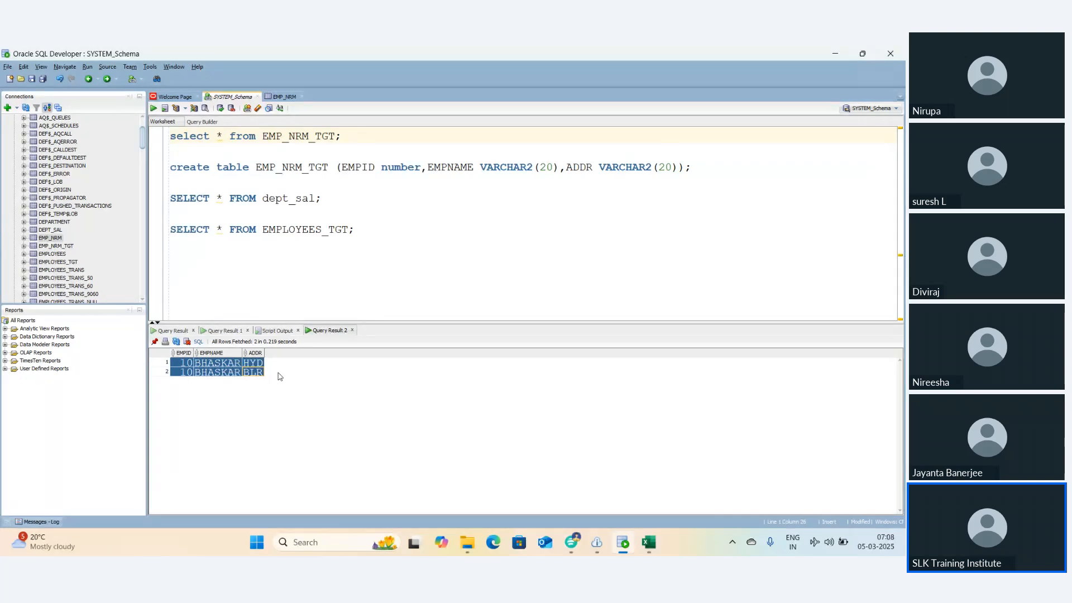
Step: Close the two older query results and the script output, keeping only the EMP_NRM_TGT query result
click(193, 330)
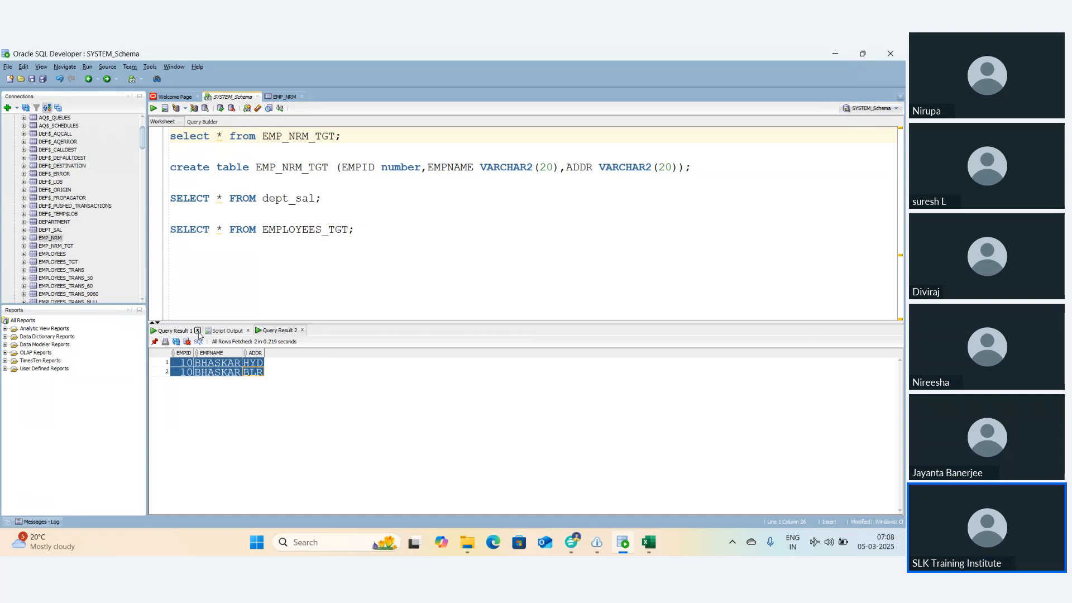
click(198, 331)
click(193, 330)
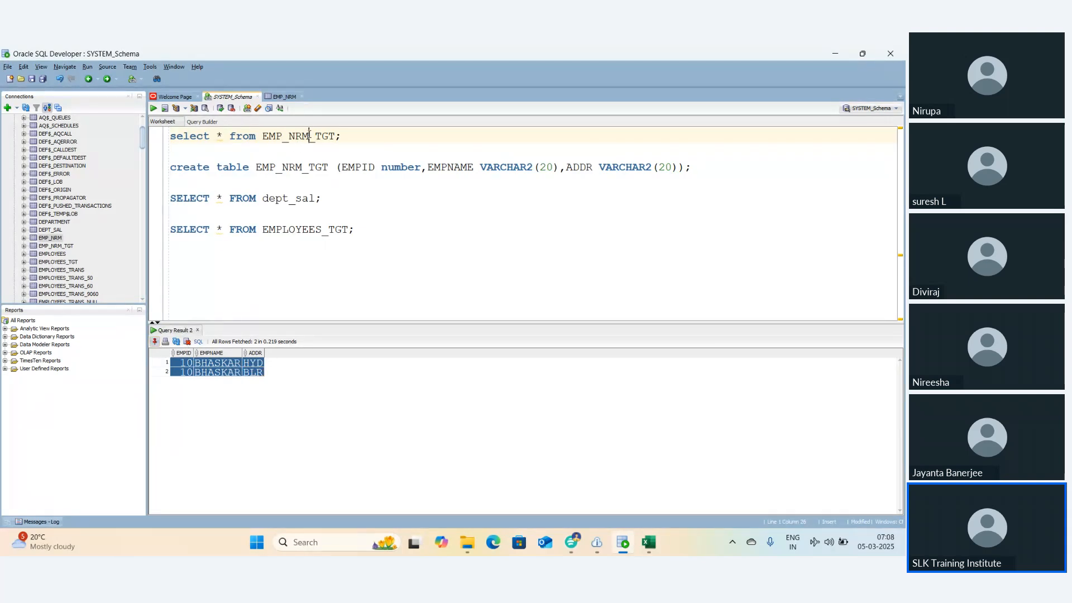
Step: Run "select * from EMP_NRM" and compare the source record's ADDR1 and ADDR2 values with the EMP_NRM_TGT rows
drag(309, 136, 126, 147)
key(ctrl+Return)
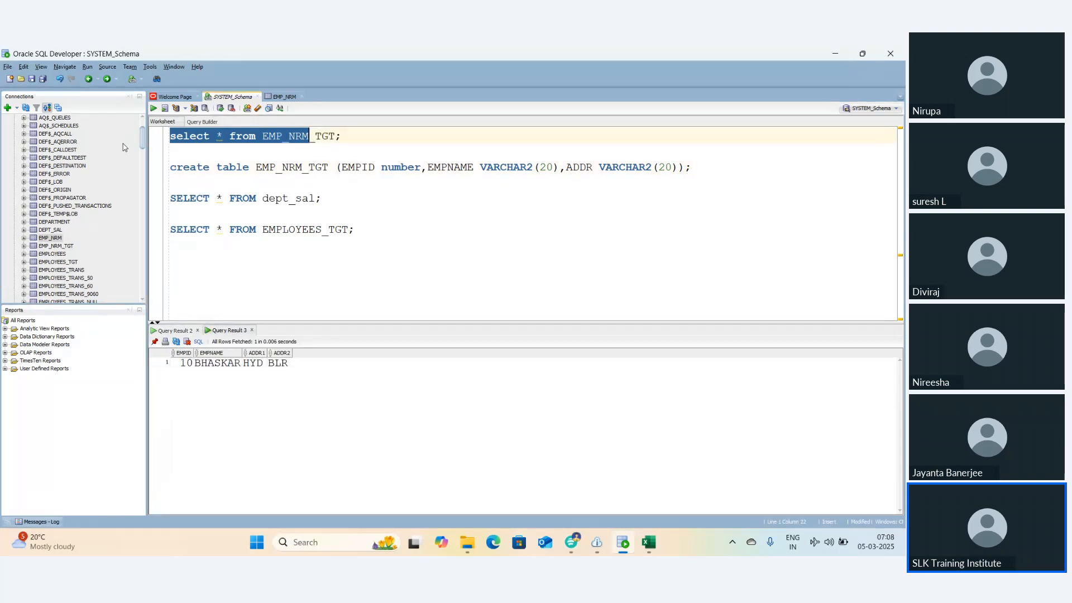
drag(176, 363, 263, 358)
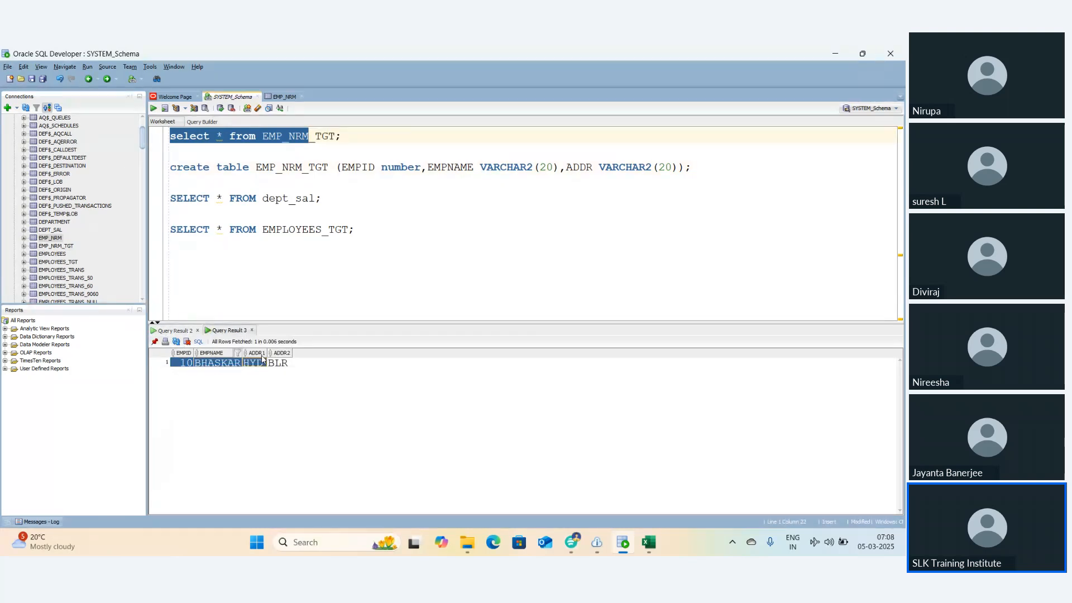
click(184, 362)
click(280, 364)
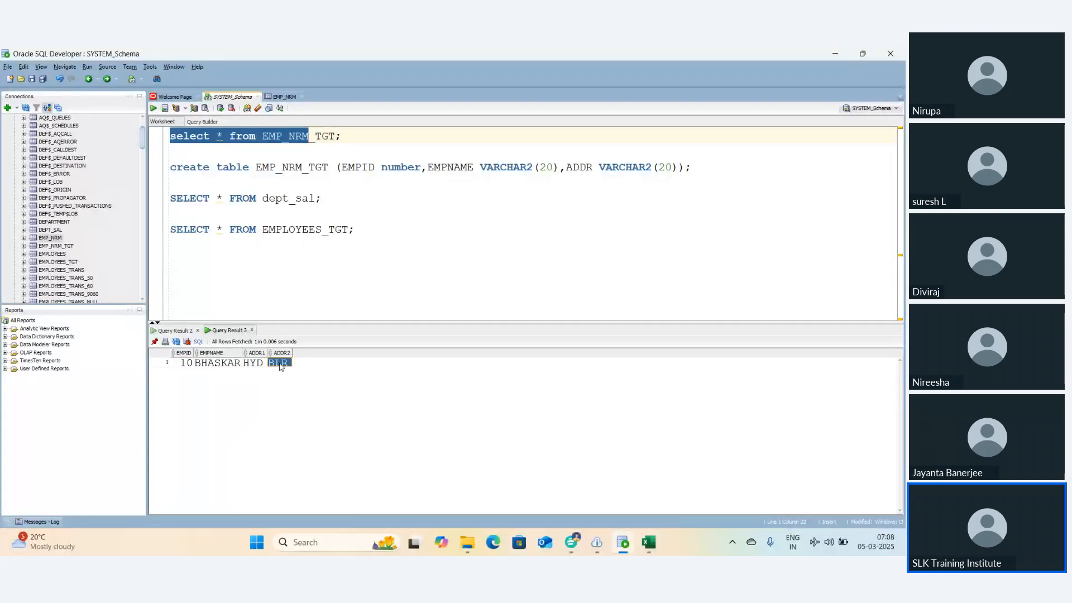
click(178, 330)
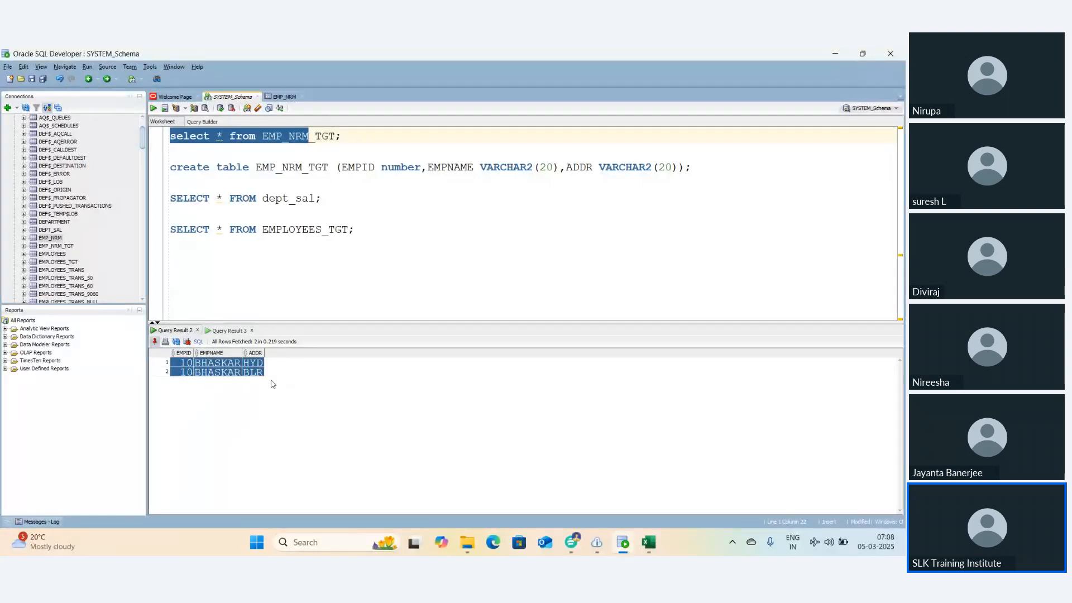
Step: Return to the Informatica mapping, show the design canvas with the properties, move the Normalizer slightly upward, and enlarge its properties area
click(571, 540)
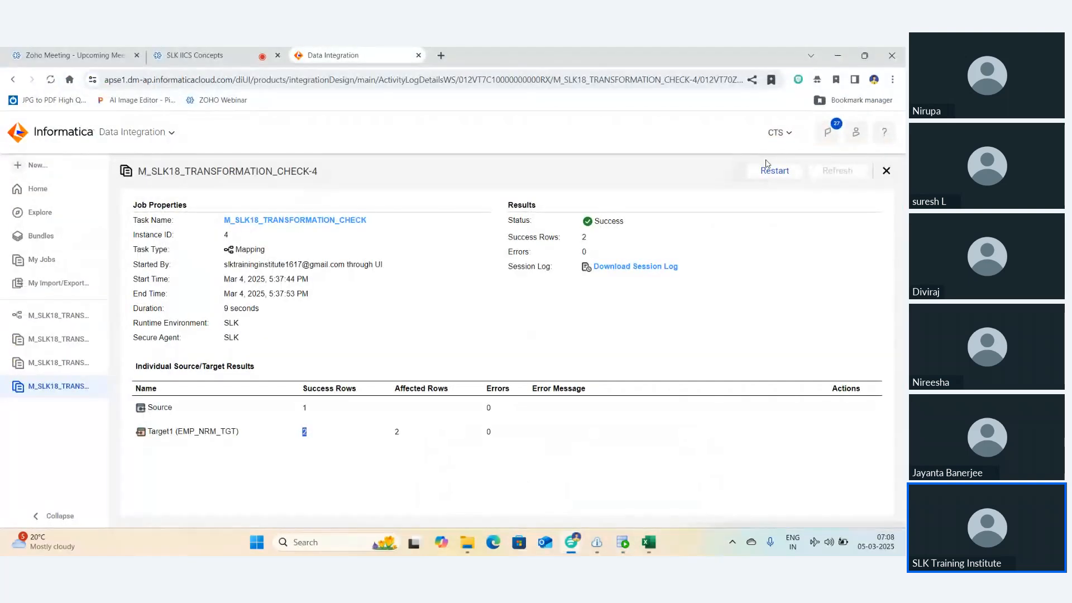
click(72, 315)
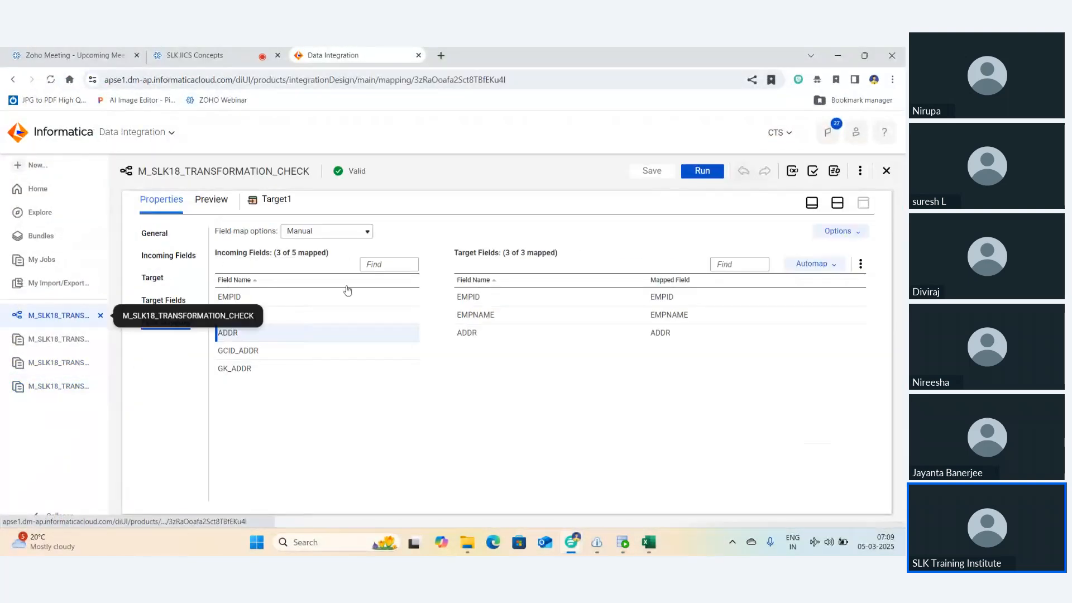
click(838, 203)
drag(417, 287, 418, 272)
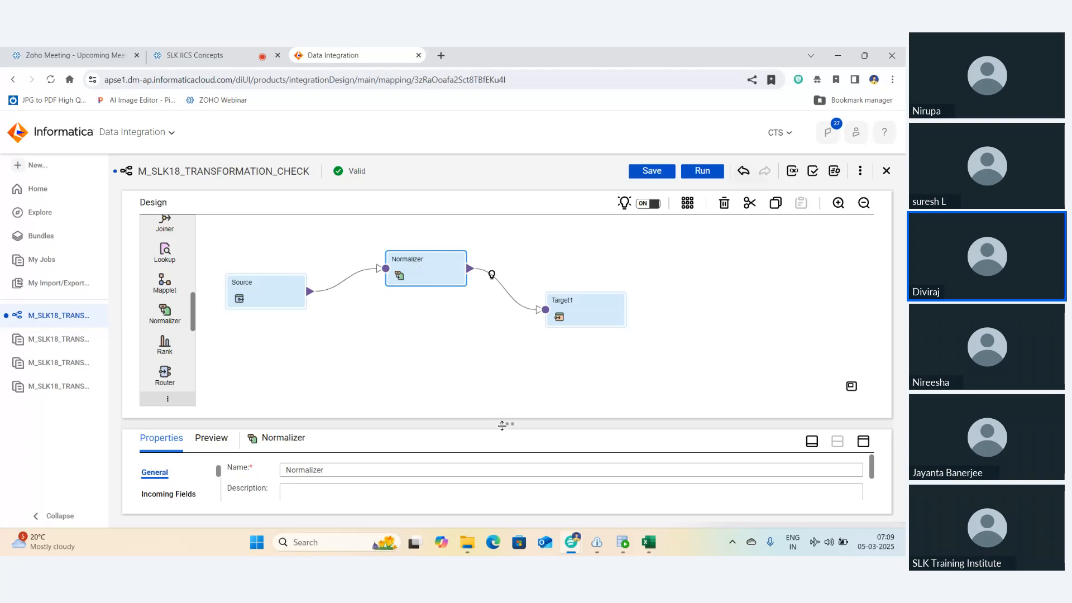
drag(502, 427, 508, 370)
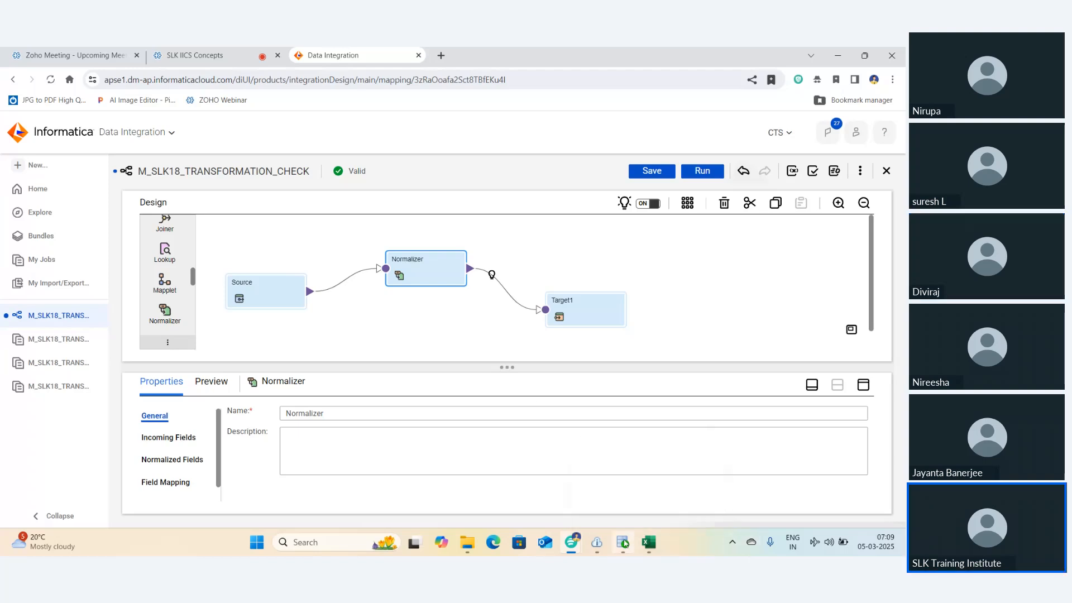
Step: Switch to SQL Developer, show the EMP_NRM source query result, and widen its ADDR1 and ADDR2 columns
mouse_move(623, 550)
click(622, 480)
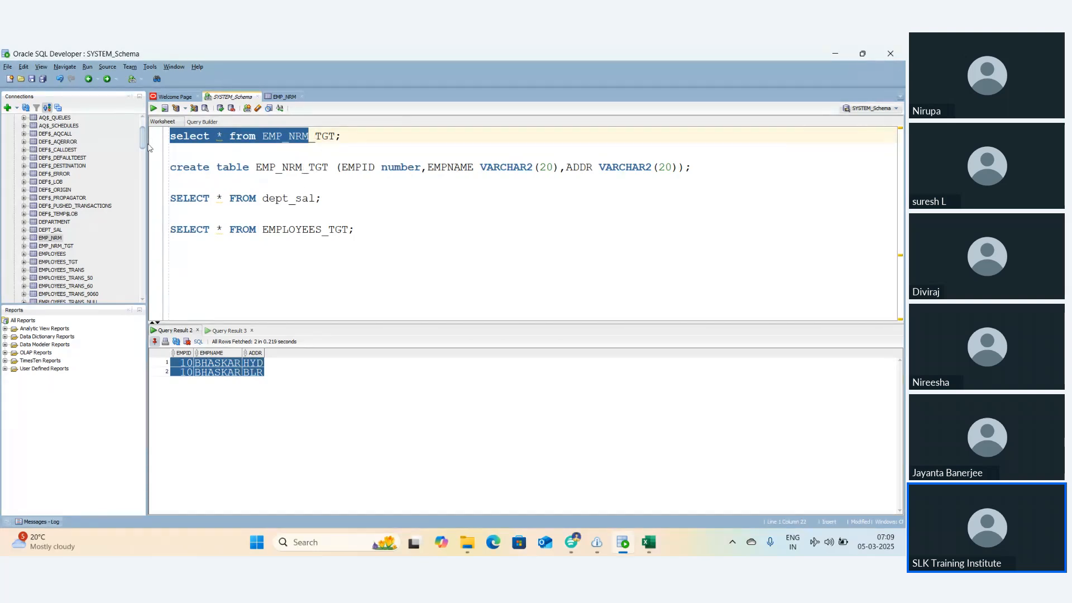
click(227, 330)
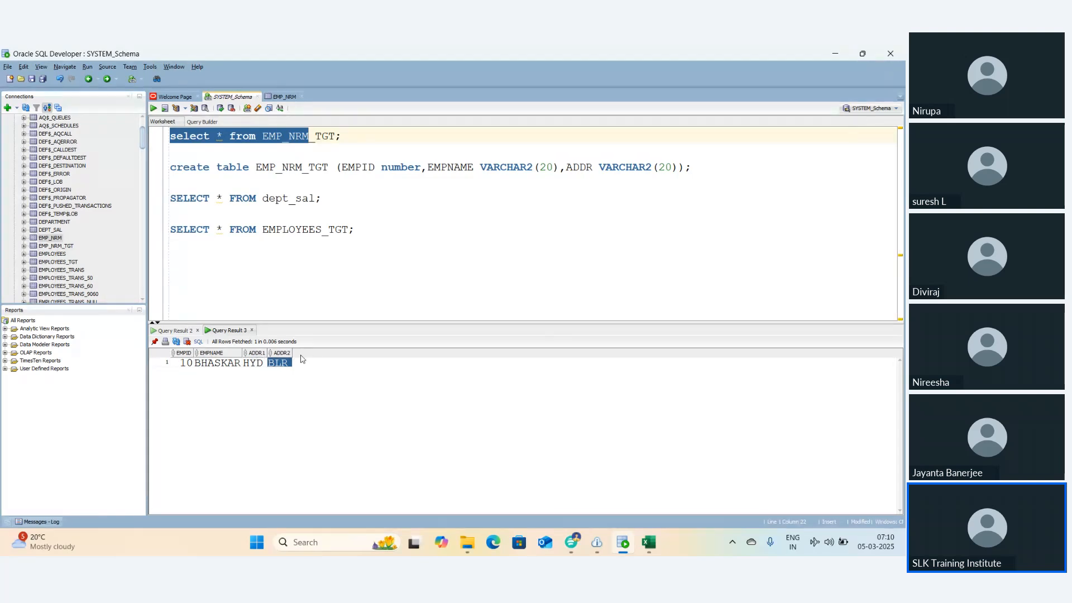
drag(292, 354, 371, 354)
drag(267, 353, 350, 353)
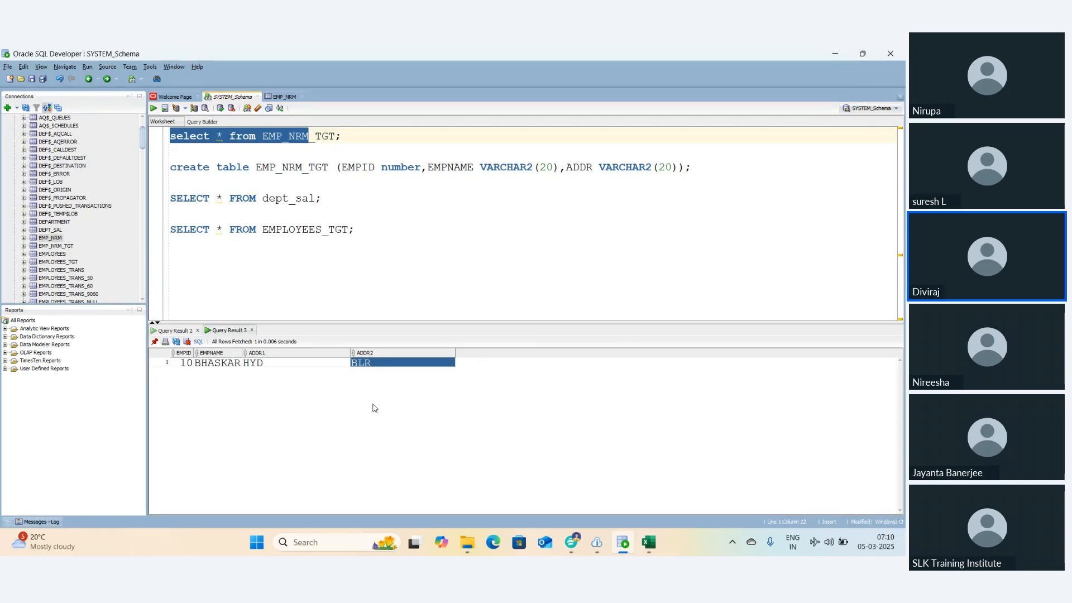
Step: Return to the Informatica mapping in the browser, and switch to the SLK IICS Concepts meeting
mouse_move(569, 542)
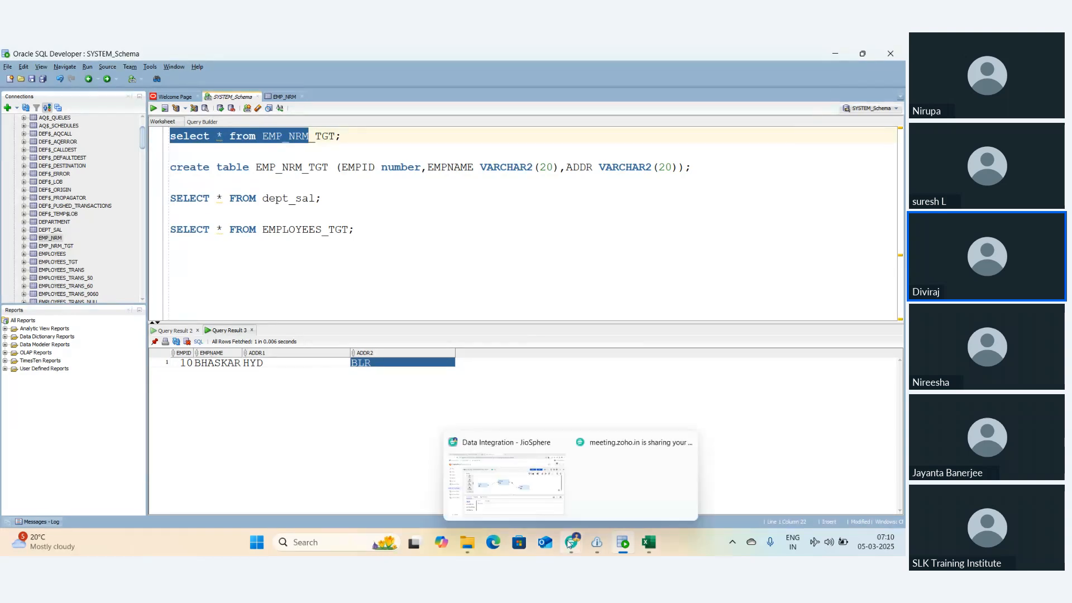
click(517, 471)
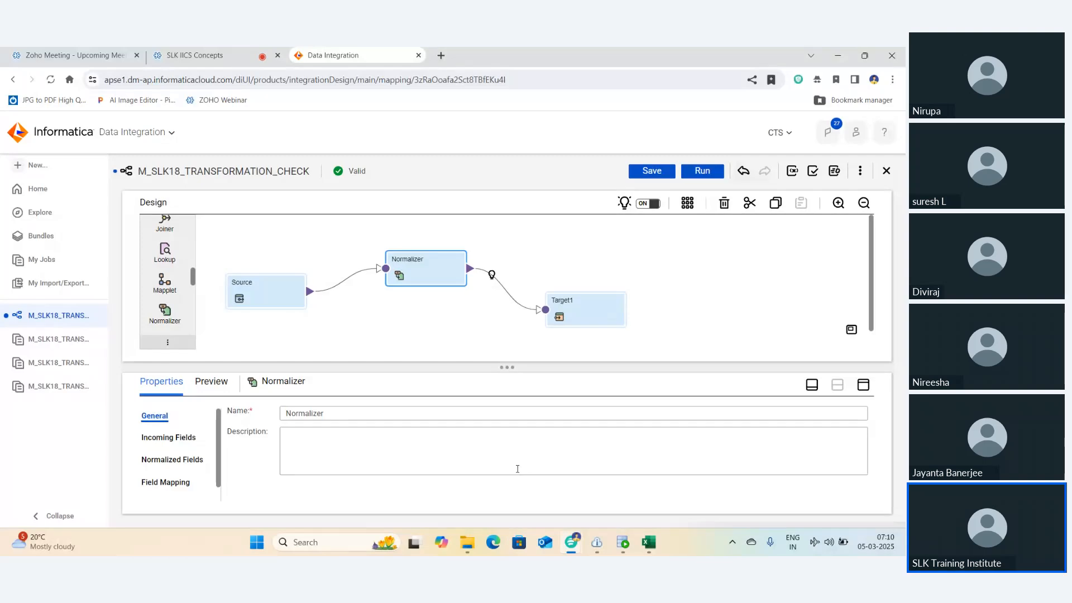
click(206, 56)
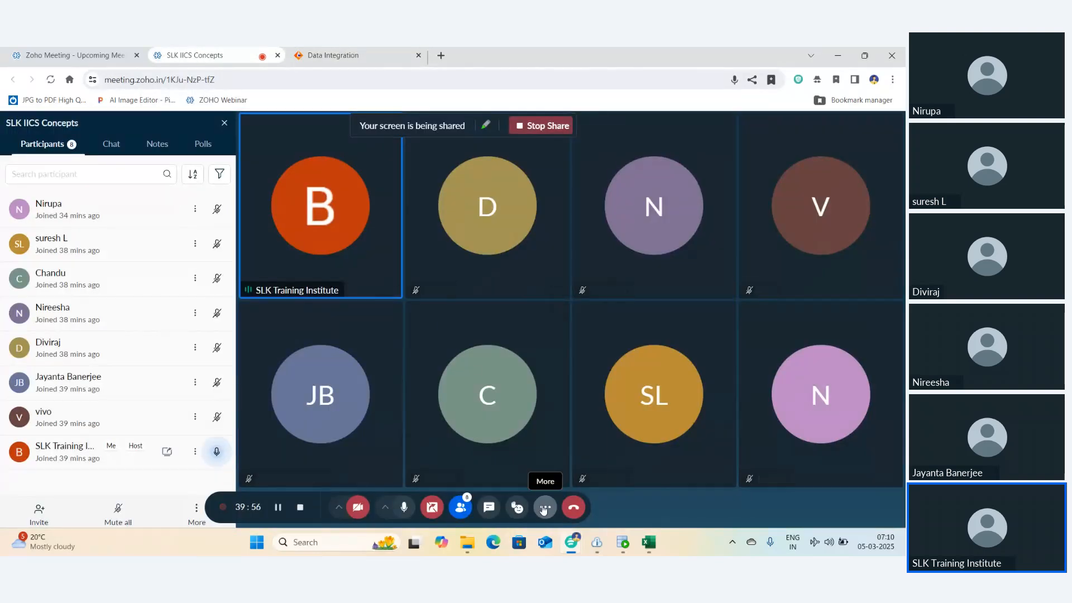